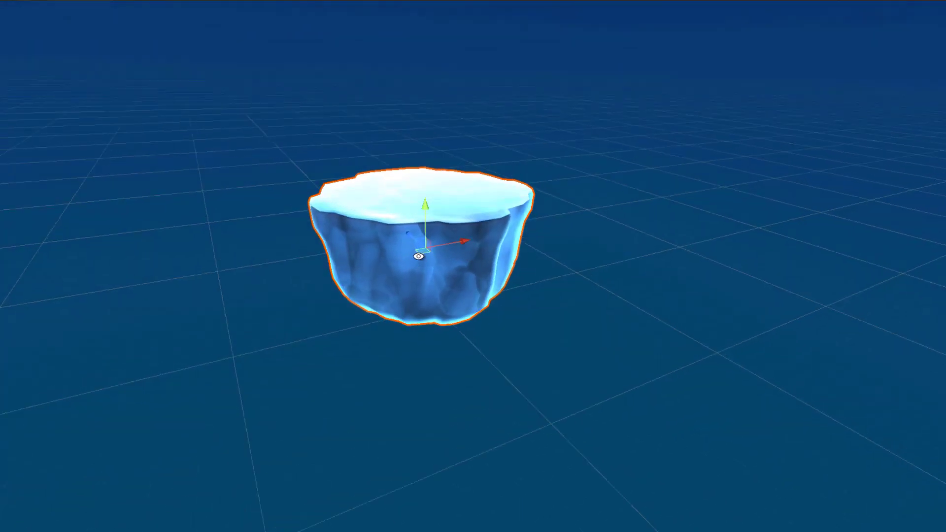
Duplicate the iceberg rock, then shrink the copy and tilt it toward the camera
{"action": "key", "text": "ctrl+d"}
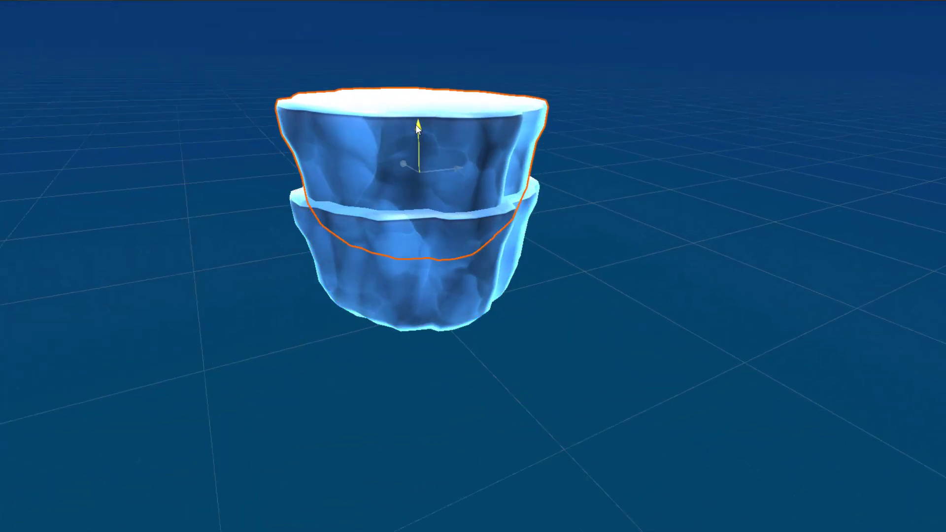
{"action": "key", "text": "r"}
{"action": "mouse_move", "coordinate": [438, 211]}
{"action": "left_mouse_down"}
{"action": "mouse_move", "coordinate": [419, 224]}
{"action": "mouse_move", "coordinate": [431, 252]}
{"action": "left_mouse_up"}
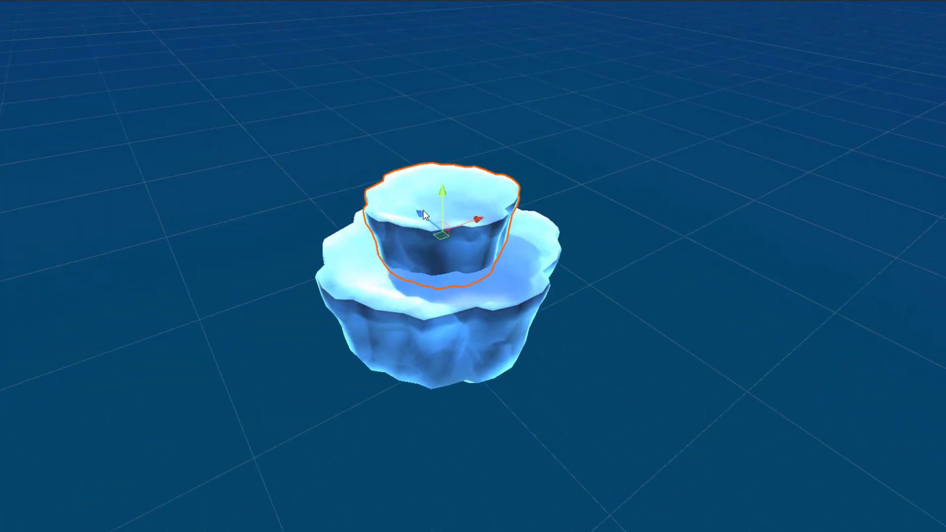
{"action": "key", "text": "e"}
{"action": "mouse_move", "coordinate": [439, 191]}
{"action": "left_mouse_down"}
{"action": "mouse_move", "coordinate": [469, 270]}
{"action": "mouse_move", "coordinate": [564, 246]}
{"action": "mouse_move", "coordinate": [391, 309]}
{"action": "left_mouse_up"}
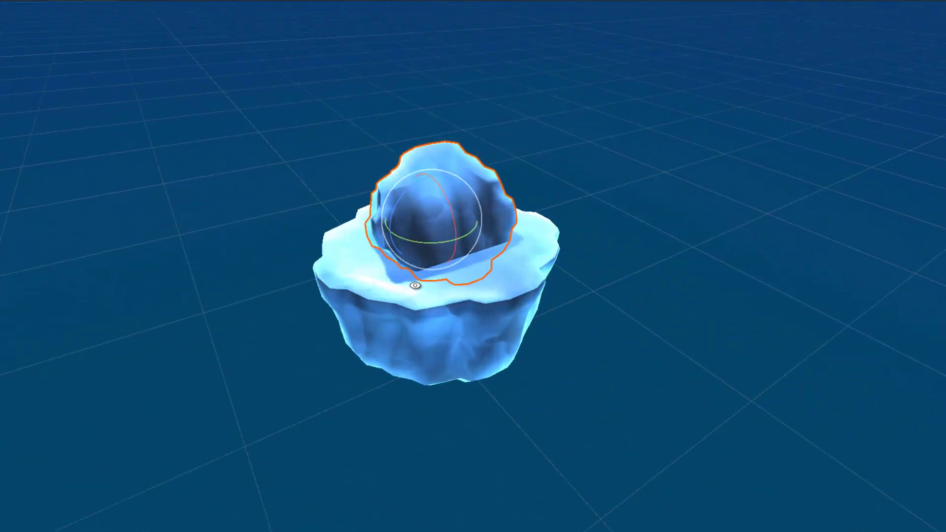
Enlarge the base rock and stretch it taller along Y
{"action": "left_click", "coordinate": [442, 327]}
{"action": "key", "text": "w"}
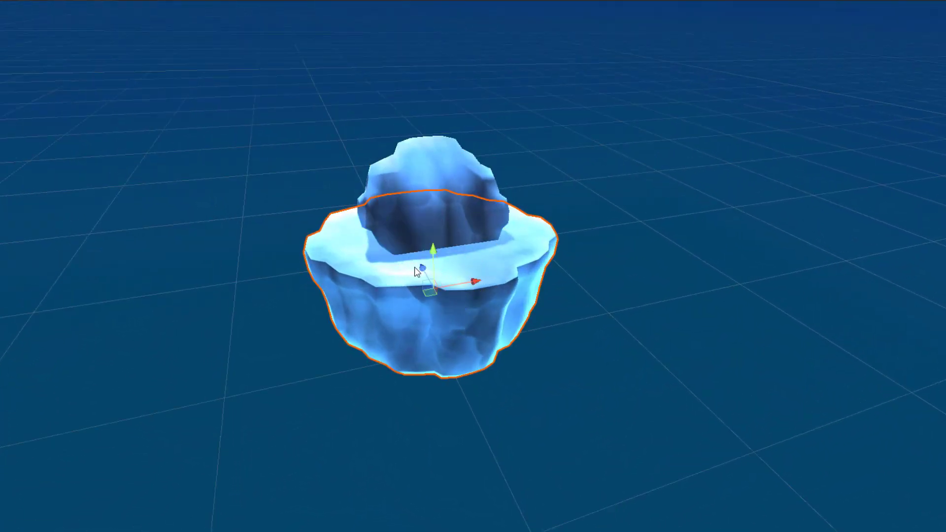
{"action": "mouse_move", "coordinate": [442, 326]}
{"action": "left_mouse_down", "text": "alt"}
{"action": "mouse_move", "coordinate": [477, 277]}
{"action": "mouse_move", "coordinate": [483, 312]}
{"action": "left_mouse_up", "text": "alt"}
{"action": "key", "text": "r"}
{"action": "left_click_drag", "start_coordinate": [484, 358], "coordinate": [505, 363]}
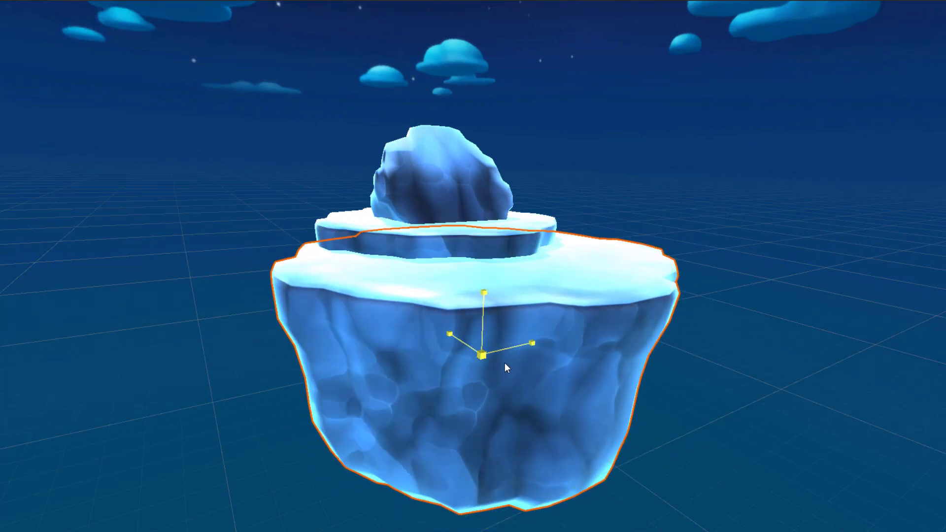
{"action": "scroll", "coordinate": [502, 356], "scroll_direction": "down", "scroll_amount": 3}
{"action": "left_click_drag", "start_coordinate": [465, 256], "coordinate": [464, 198]}
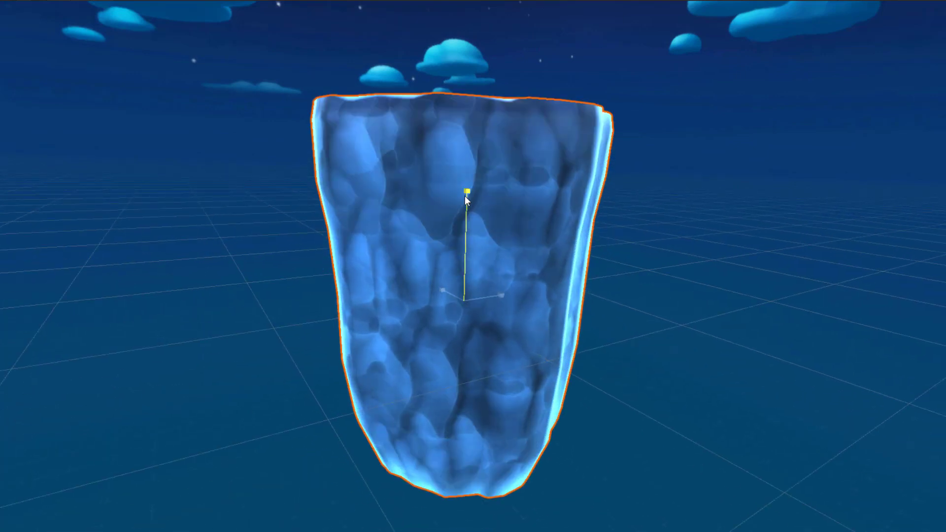
Lower the base rock beneath the tilted copy and check the stack from above and the side
{"action": "key", "text": "w"}
{"action": "key", "text": "e"}
{"action": "key", "text": "w"}
{"action": "left_click_drag", "start_coordinate": [465, 256], "coordinate": [472, 362]}
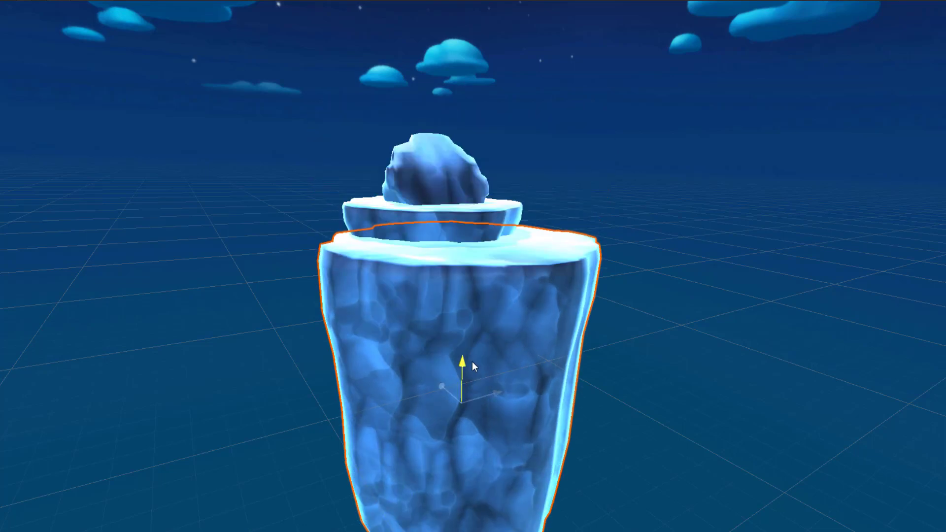
{"action": "left_click_drag", "start_coordinate": [528, 353], "coordinate": [427, 439], "text": "alt"}
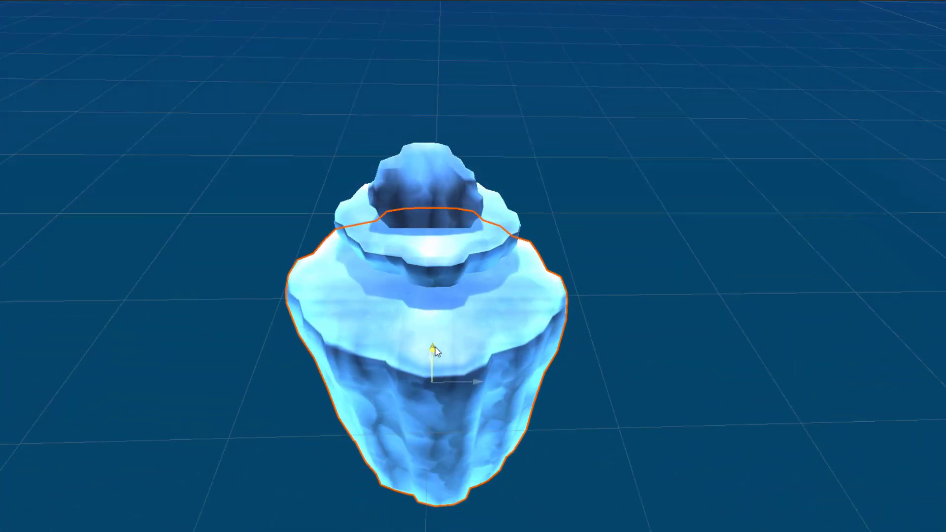
{"action": "left_click_drag", "start_coordinate": [432, 345], "coordinate": [562, 325], "text": "alt"}
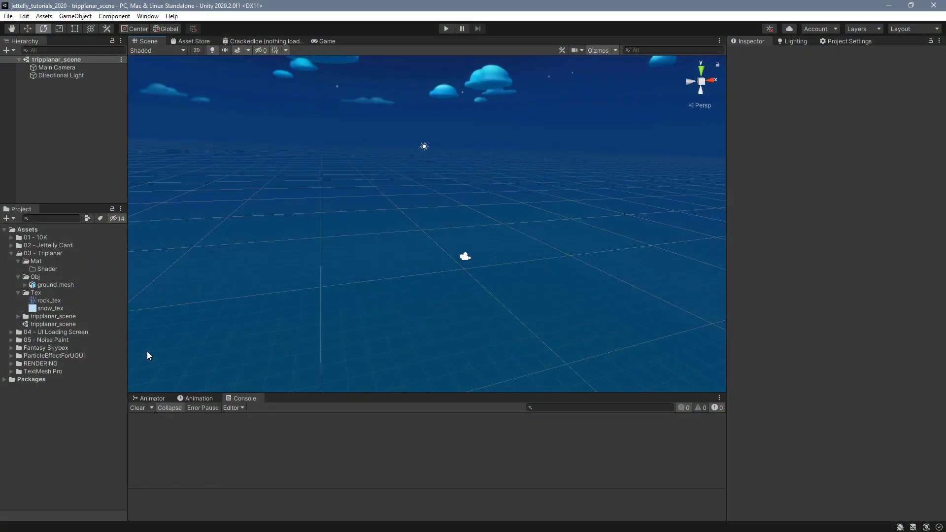
Inspect the ground_mesh, rock_tex and snow_tex assets in the 03 - Triplanar folder
{"action": "left_click", "coordinate": [48, 256]}
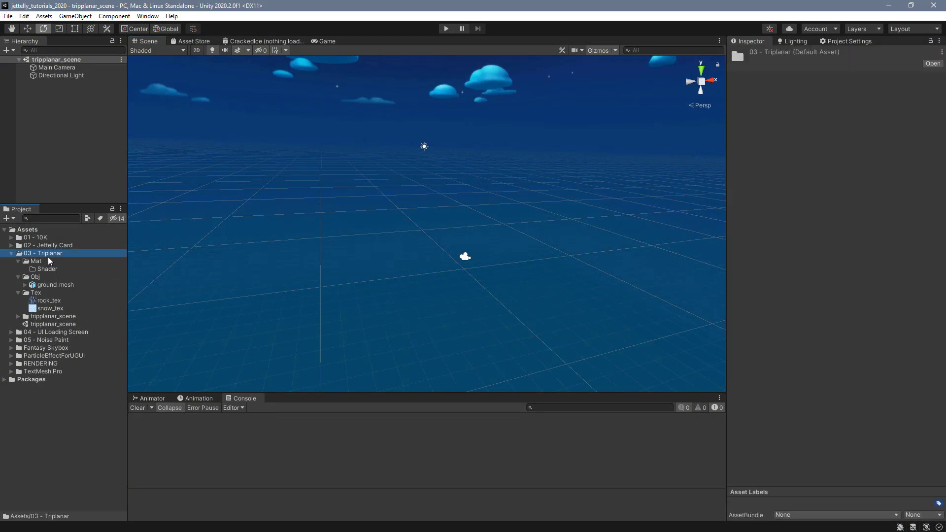
{"action": "left_click", "coordinate": [58, 285]}
{"action": "left_click", "coordinate": [55, 301]}
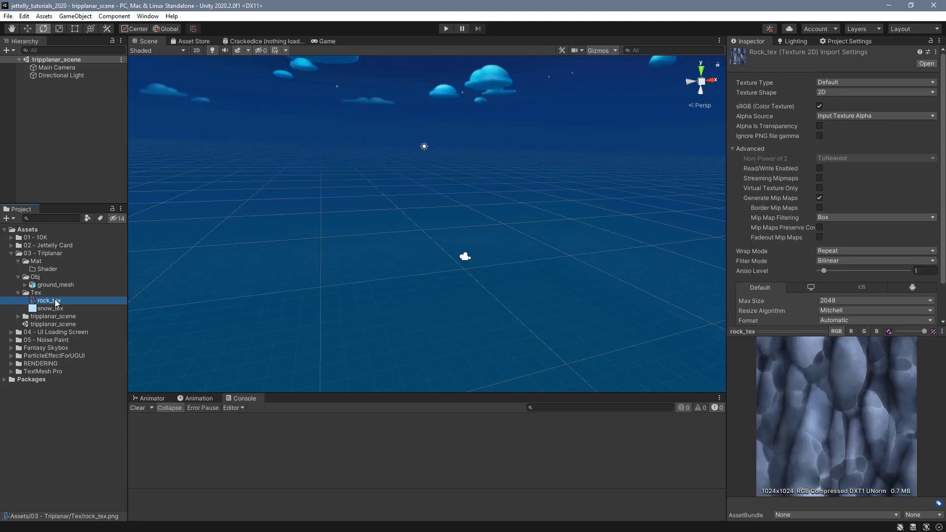
{"action": "left_click", "coordinate": [65, 310]}
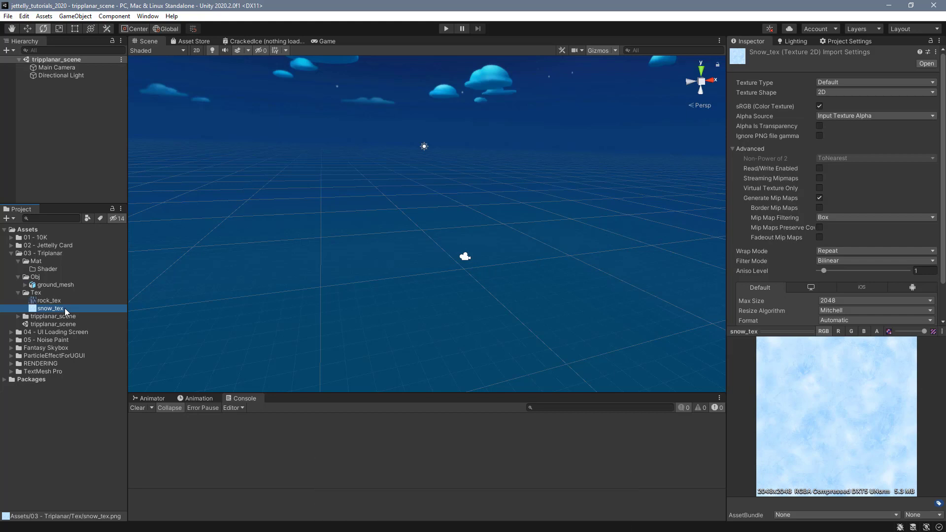
Create a Standard Surface Shader named Triplanar in the Shader folder
{"action": "right_click", "coordinate": [55, 271]}
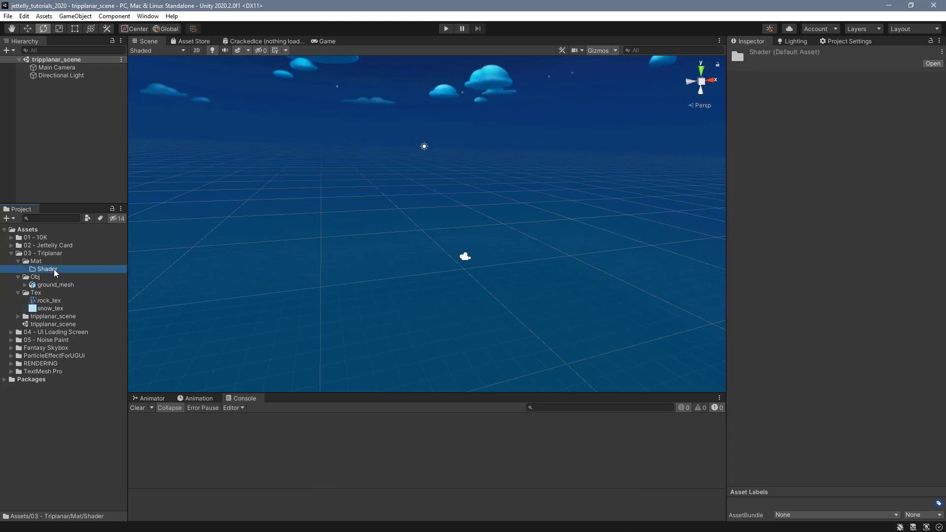
{"action": "mouse_move", "coordinate": [127, 14]}
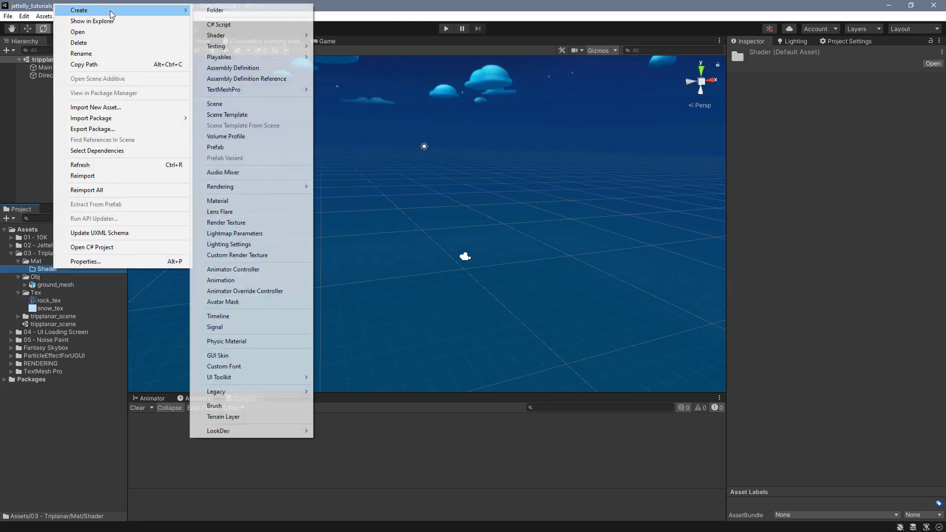
{"action": "mouse_move", "coordinate": [255, 40]}
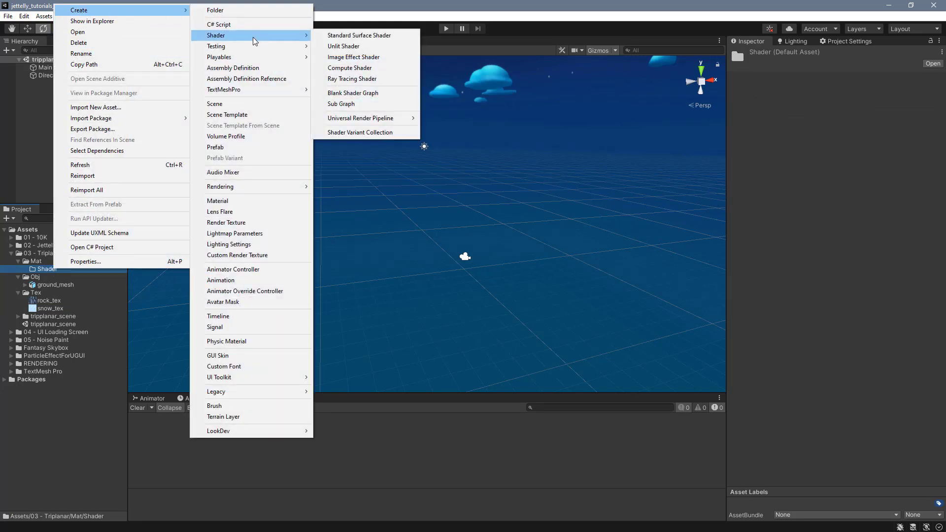
{"action": "left_click", "coordinate": [362, 36]}
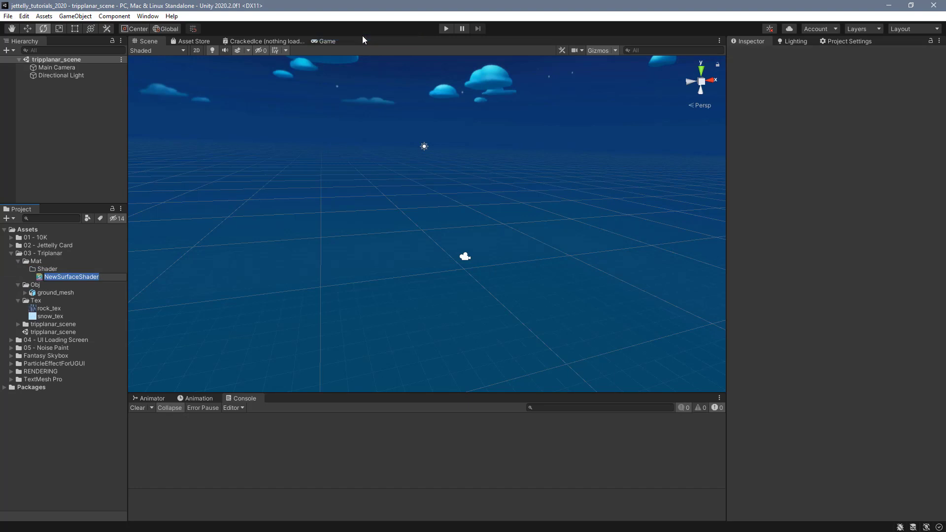
{"action": "type", "text": "Triplan"}
{"action": "type", "text": "ar"}
{"action": "key", "text": "Return"}
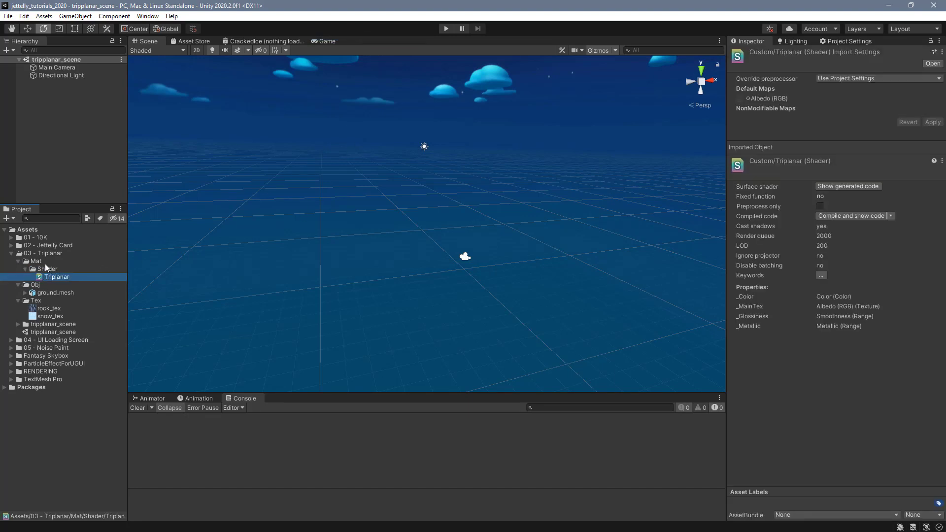
Create a Triplanar material in the Mat folder and open the Triplanar shader for editing
{"action": "left_click", "coordinate": [56, 264]}
{"action": "right_click", "coordinate": [56, 264]}
{"action": "mouse_move", "coordinate": [81, 266]}
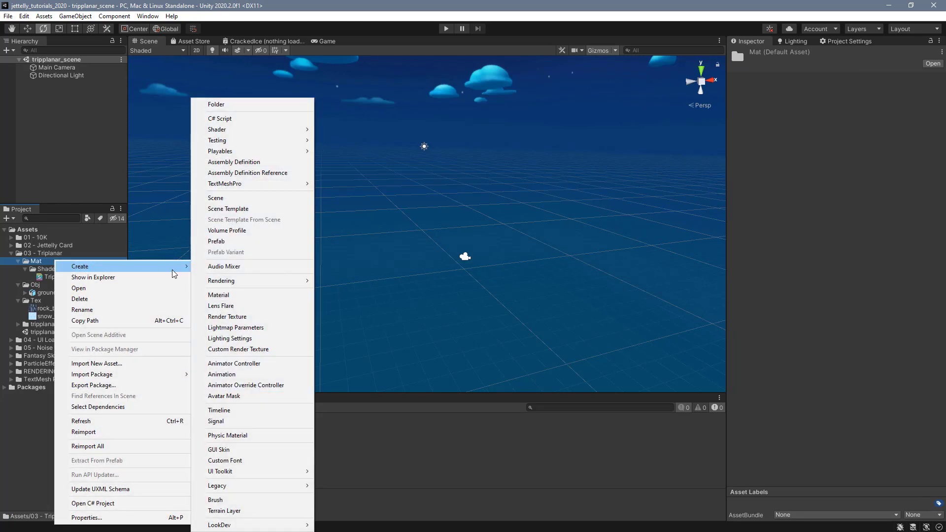
{"action": "left_click", "coordinate": [230, 296]}
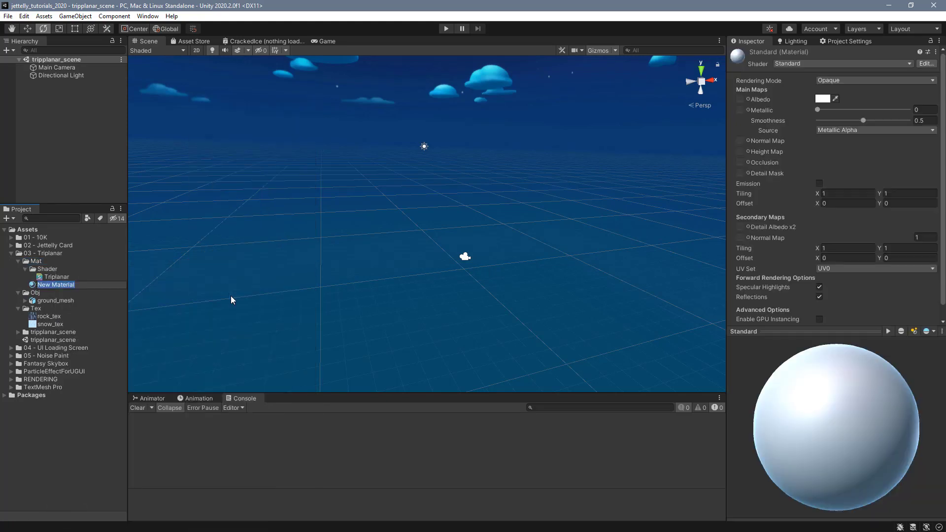
{"action": "type", "text": "Triplanar"}
{"action": "key", "text": "Return"}
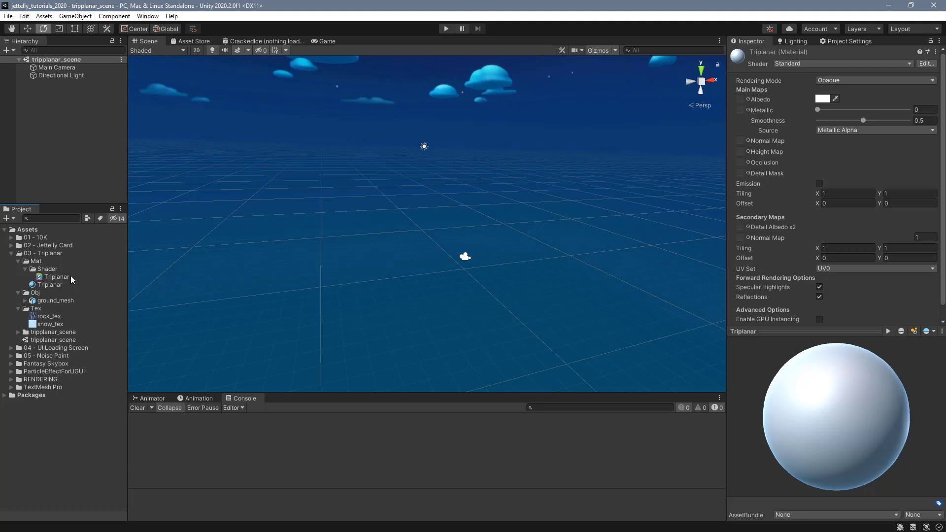
{"action": "double_click", "coordinate": [70, 276]}
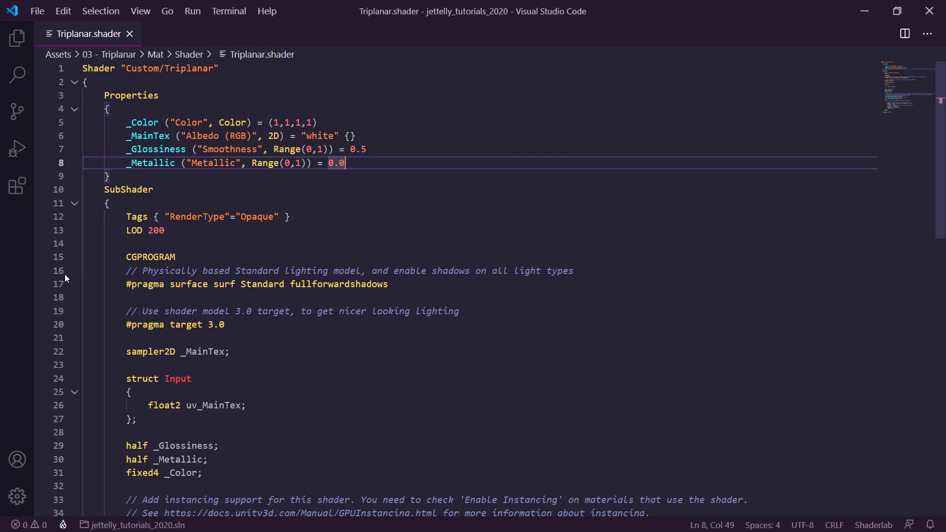
Confirm line 1 reads Shader "Custom/Triplanar", then select the Triplanar material in Unity
{"action": "left_click_drag", "start_coordinate": [218, 68], "coordinate": [122, 74]}
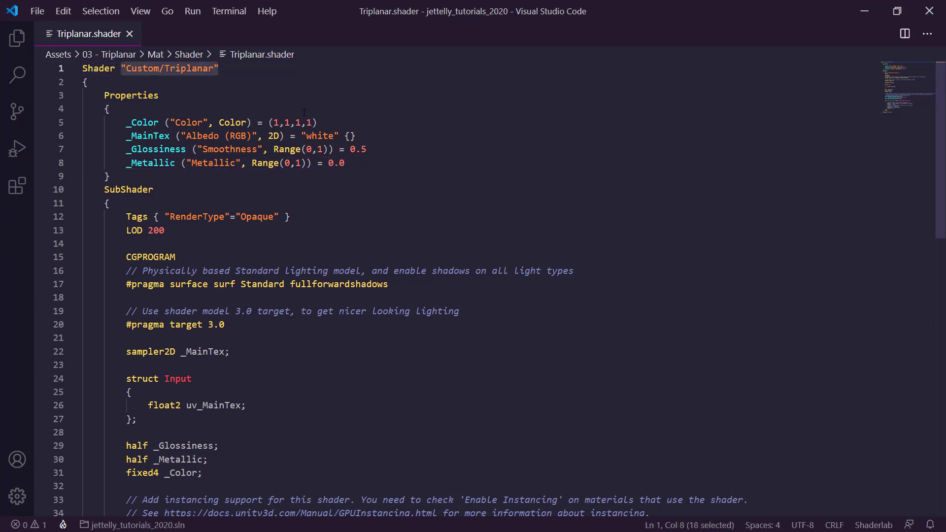
{"action": "left_click", "coordinate": [279, 70]}
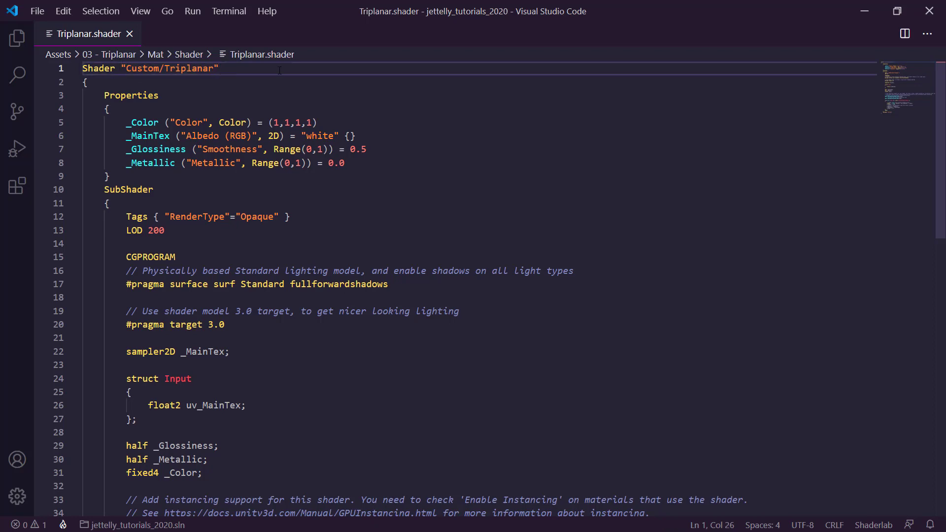
{"action": "key", "text": "alt+Tab"}
{"action": "left_click", "coordinate": [59, 286]}
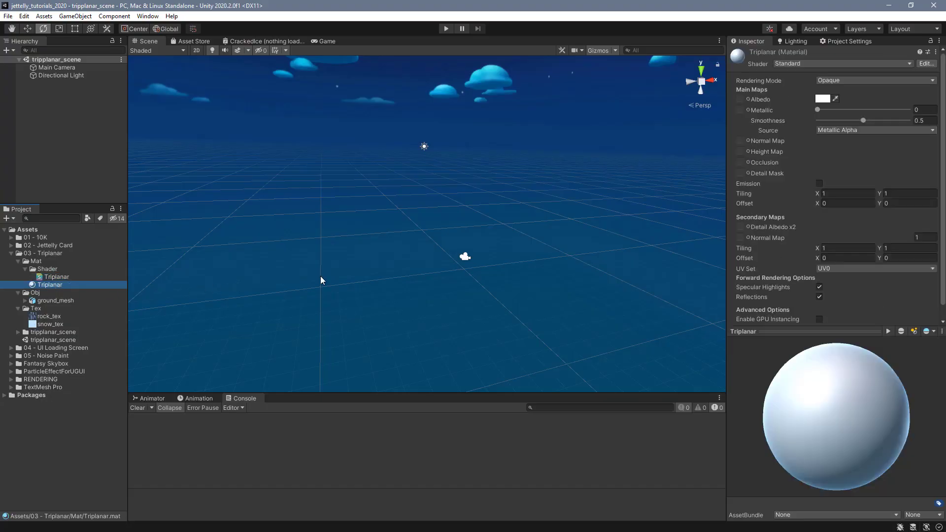
Give the material the Custom/Triplanar shader, snow_tex as albedo, and metallic around 0.4
{"action": "left_click", "coordinate": [792, 63]}
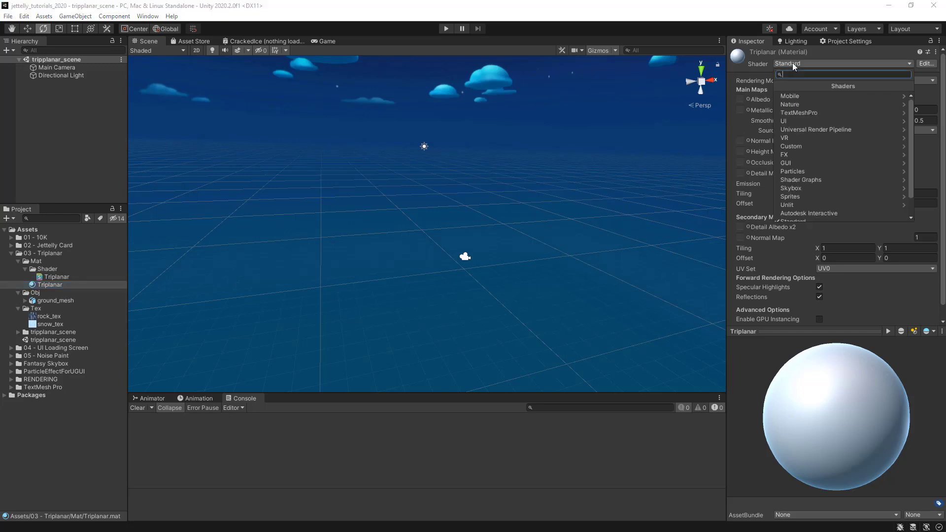
{"action": "left_click", "coordinate": [798, 147]}
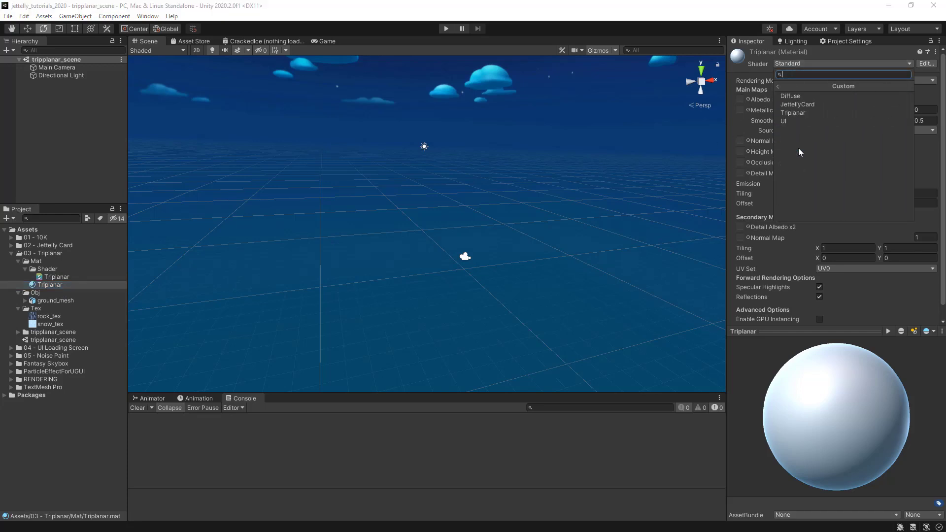
{"action": "left_click", "coordinate": [801, 115]}
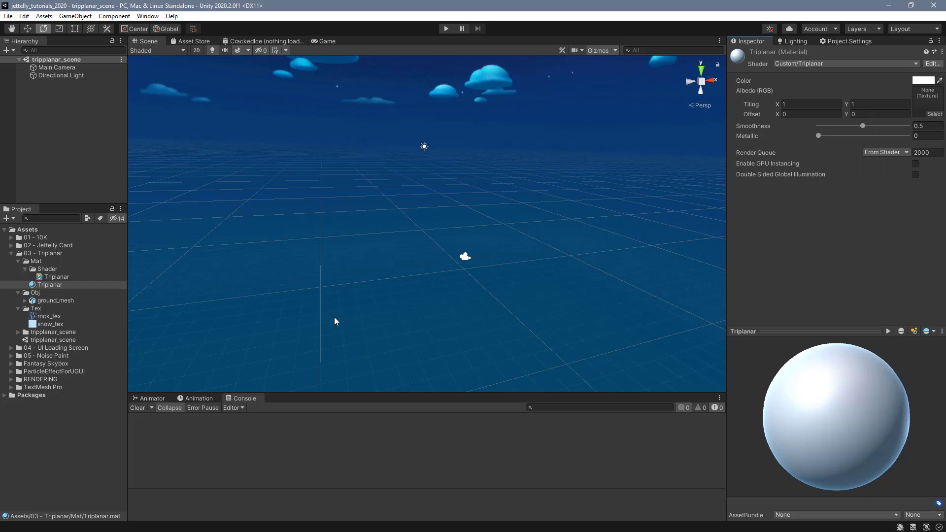
{"action": "mouse_move", "coordinate": [52, 324]}
{"action": "left_mouse_down"}
{"action": "mouse_move", "coordinate": [906, 95]}
{"action": "mouse_move", "coordinate": [926, 98]}
{"action": "left_mouse_up"}
{"action": "left_click", "coordinate": [865, 125]}
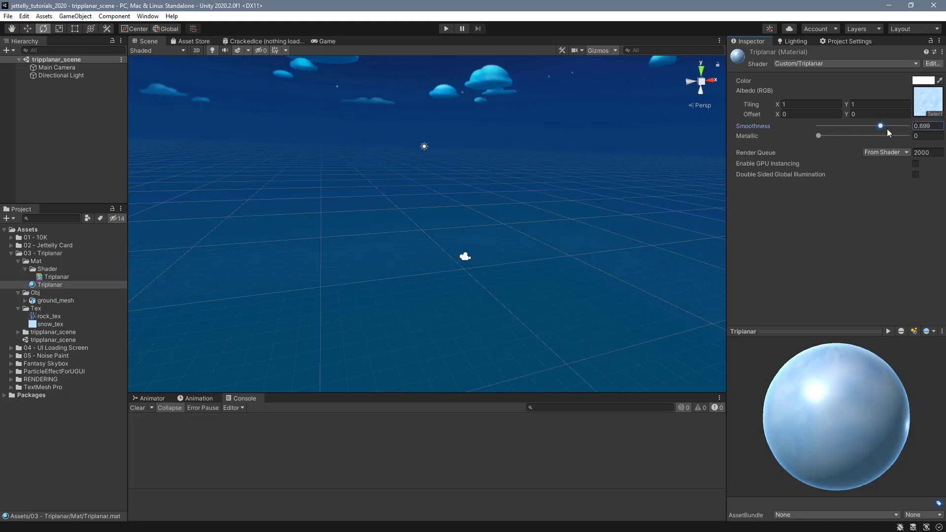
{"action": "mouse_move", "coordinate": [864, 126]}
{"action": "left_mouse_down"}
{"action": "mouse_move", "coordinate": [876, 126]}
{"action": "mouse_move", "coordinate": [855, 140]}
{"action": "left_mouse_up"}
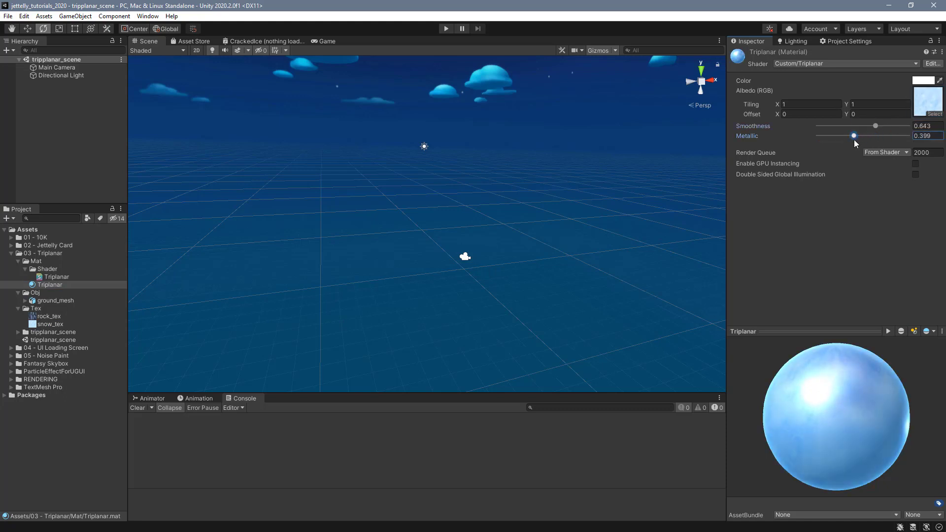
Place ground_mesh in the scene, reset it to the origin, and apply the Triplanar material
{"action": "left_click_drag", "start_coordinate": [61, 300], "coordinate": [81, 162]}
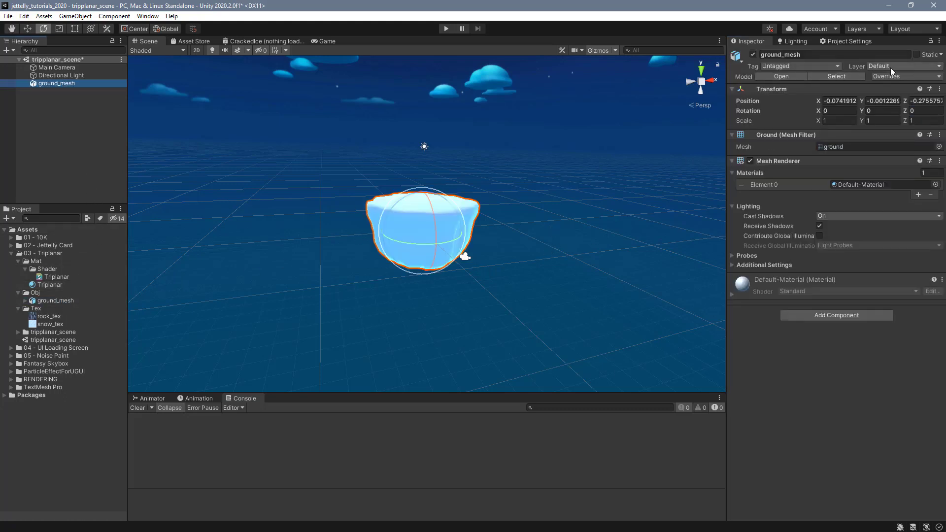
{"action": "left_click", "coordinate": [940, 89]}
{"action": "left_click", "coordinate": [860, 100]}
{"action": "left_click_drag", "start_coordinate": [493, 295], "coordinate": [473, 315], "text": "alt"}
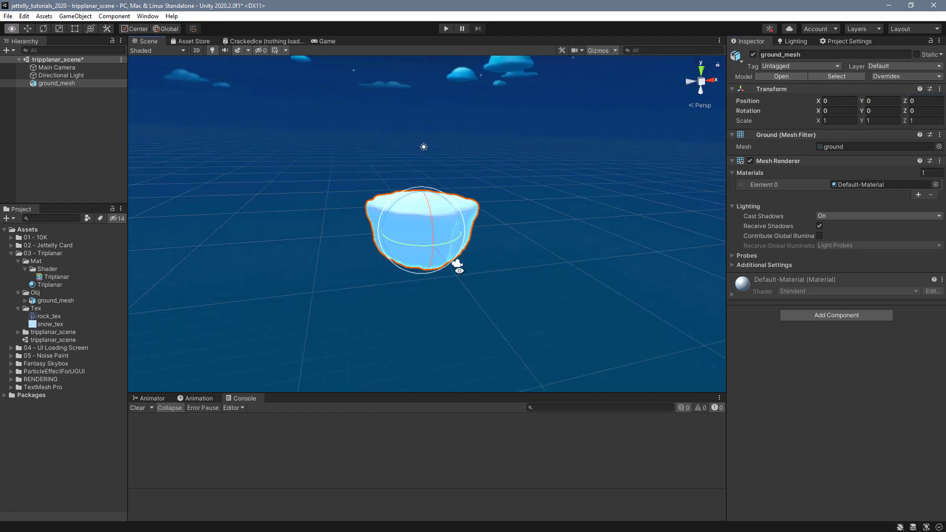
{"action": "left_click_drag", "start_coordinate": [49, 285], "coordinate": [414, 237]}
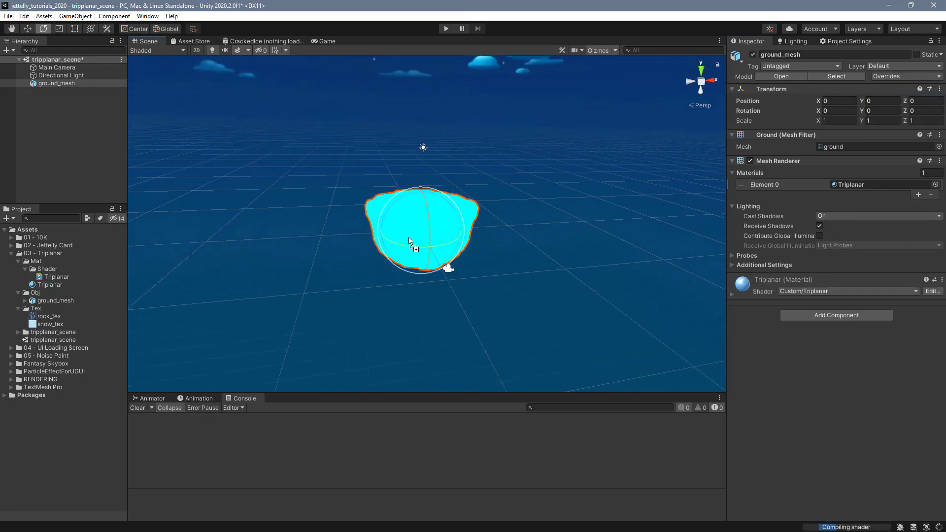
{"action": "scroll", "coordinate": [510, 269], "scroll_direction": "up", "scroll_amount": 2}
{"action": "left_click_drag", "start_coordinate": [519, 269], "coordinate": [619, 275], "text": "alt"}
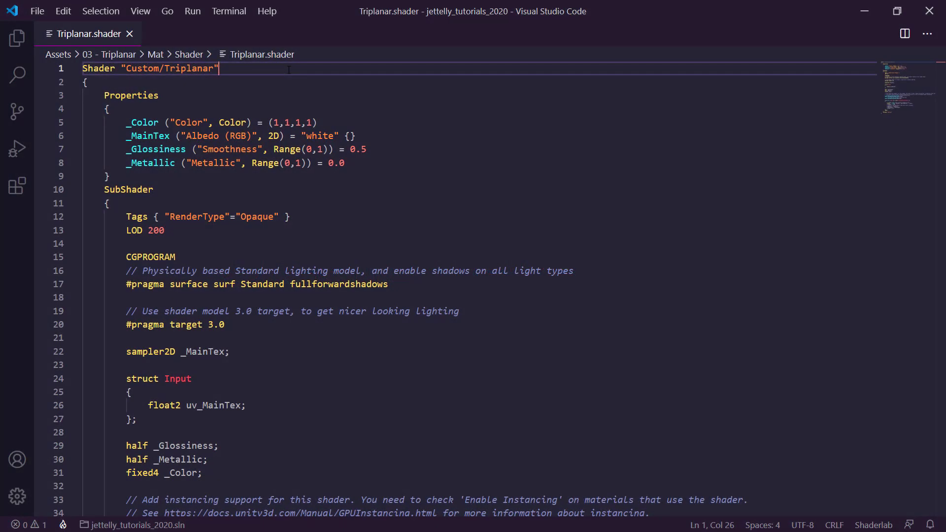
Add the property _SecondaryTex ("SecondaryTex", 2D) = "white" {} below _MainTex
{"action": "left_click", "coordinate": [393, 135]}
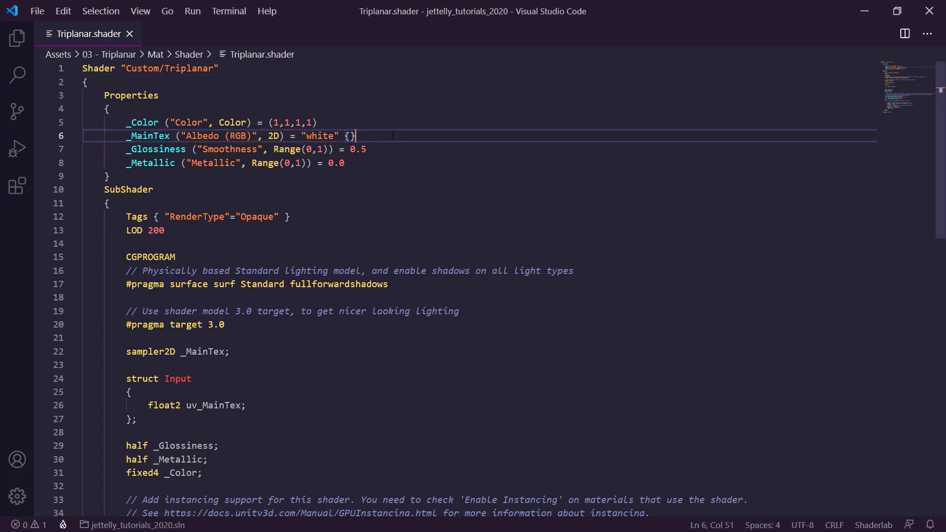
{"action": "key", "text": "Return"}
{"action": "type", "text": "_Secondary"}
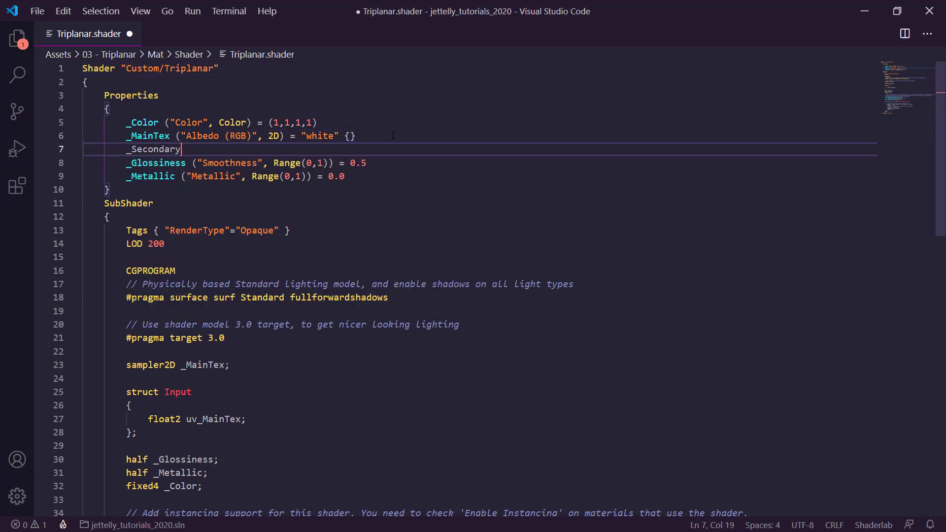
{"action": "type", "text": "Tex ()"}
{"action": "type", "text": "\"Seconda"}
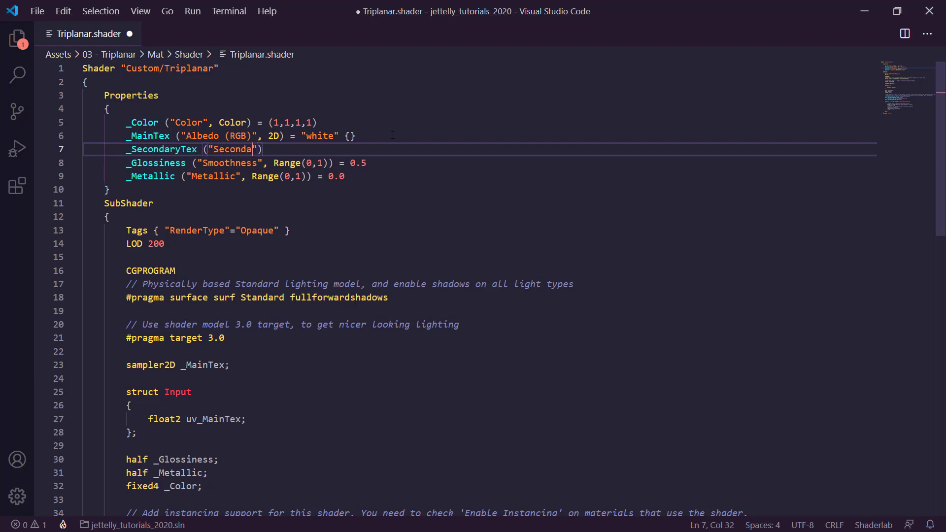
{"action": "type", "text": "ryTex\", "}
{"action": "type", "text": "2D)"}
{"action": "type", "text": " = \"w"}
{"action": "type", "text": "hite\" {}"}
Declare sampler2D _SecondaryTex; below the _MainTex sampler
{"action": "scroll", "coordinate": [168, 119], "scroll_direction": "down", "scroll_amount": 1}
{"action": "double_click", "coordinate": [167, 114]}
{"action": "scroll", "coordinate": [257, 251], "scroll_direction": "down", "scroll_amount": 2}
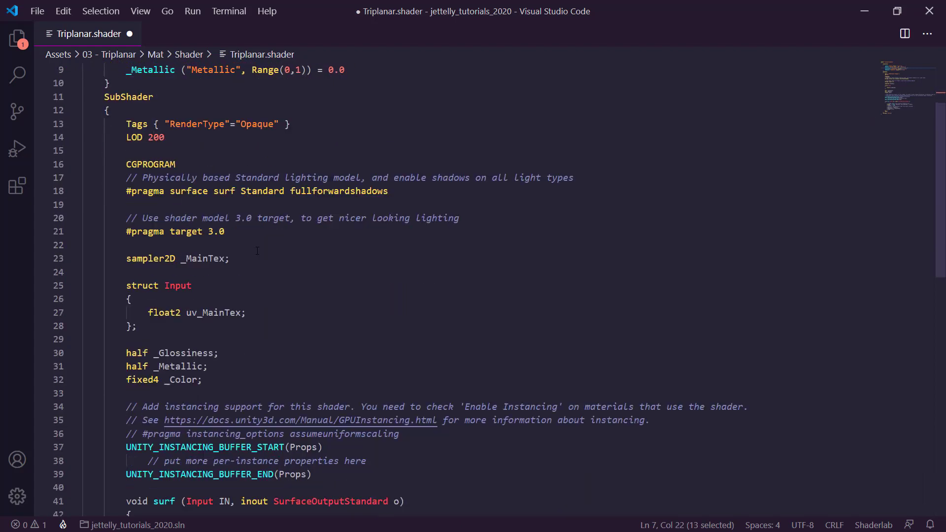
{"action": "left_click", "coordinate": [249, 255]}
{"action": "key", "text": "Return"}
{"action": "type", "text": "sam"}
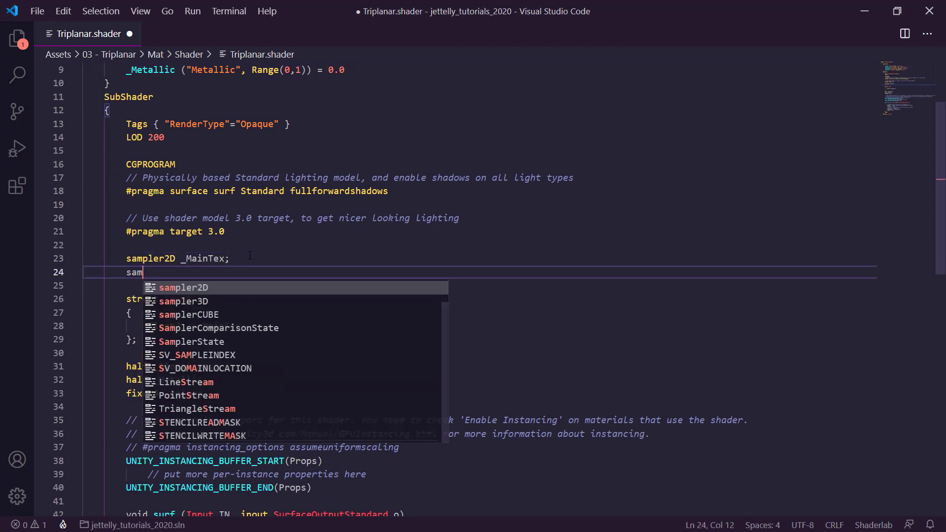
{"action": "type", "text": "pl"}
{"action": "key", "text": "Tab"}
{"action": "type", "text": "_SecondaryTex"}
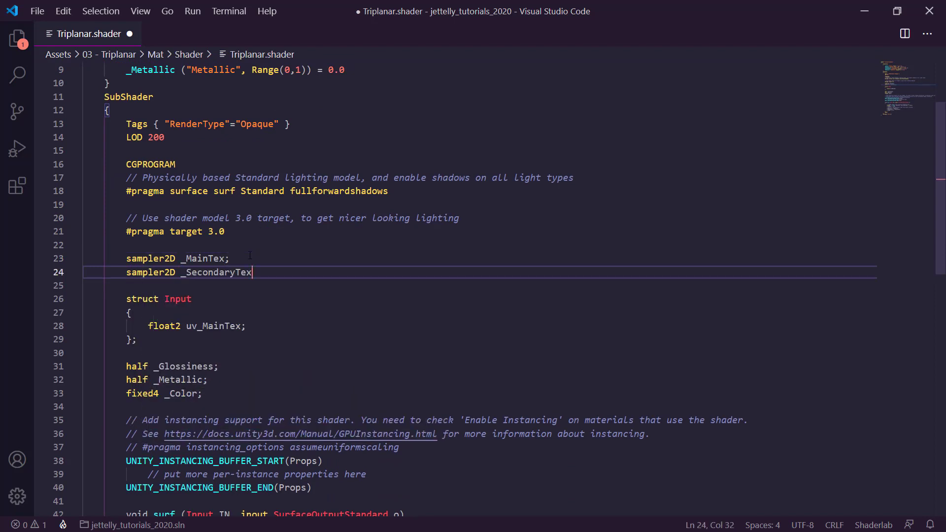
{"action": "type", "text": ";"}
Add float3 worldNormal; and float3 worldPos; fields to the Input struct
{"action": "scroll", "coordinate": [252, 261], "scroll_direction": "down", "scroll_amount": 1}
{"action": "left_click", "coordinate": [264, 294]}
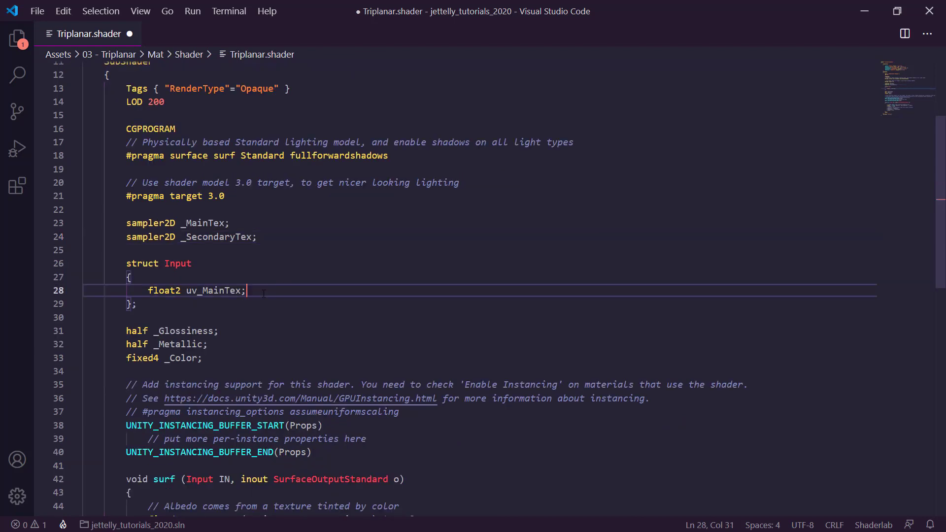
{"action": "key", "text": "Return"}
{"action": "type", "text": "float3 "}
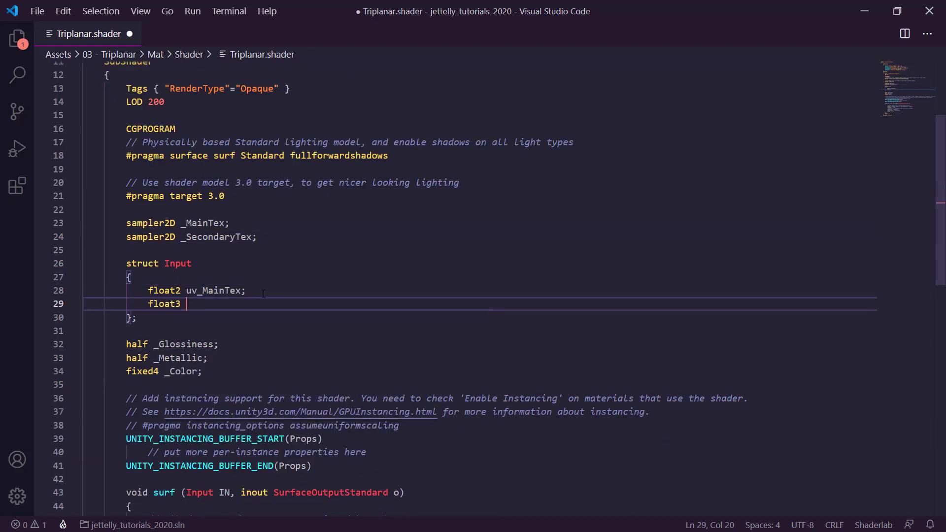
{"action": "type", "text": "worldNorma"}
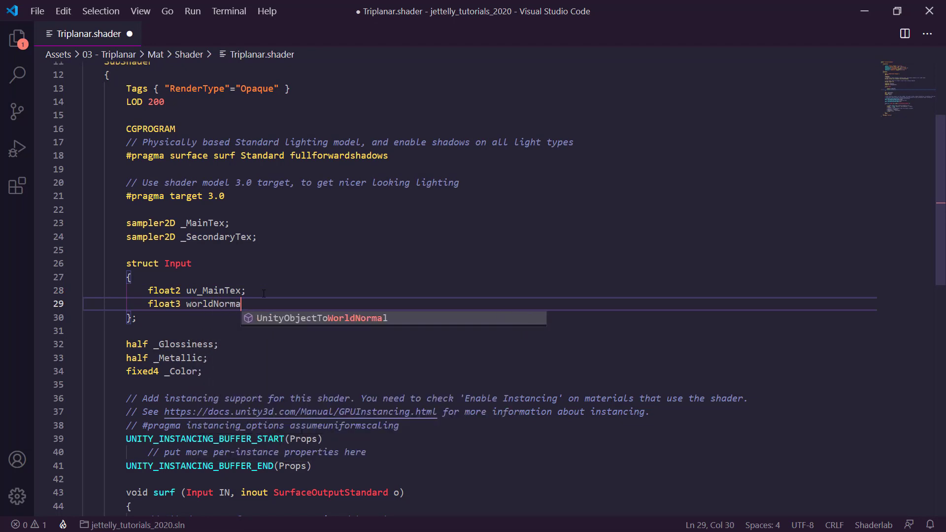
{"action": "type", "text": "l;"}
{"action": "key", "text": "Return"}
{"action": "type", "text": "f"}
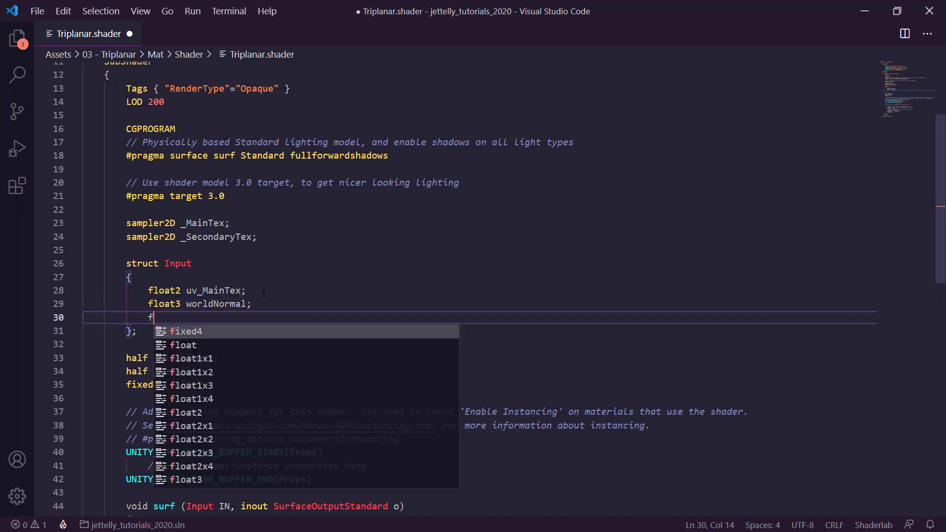
{"action": "type", "text": "loat3"}
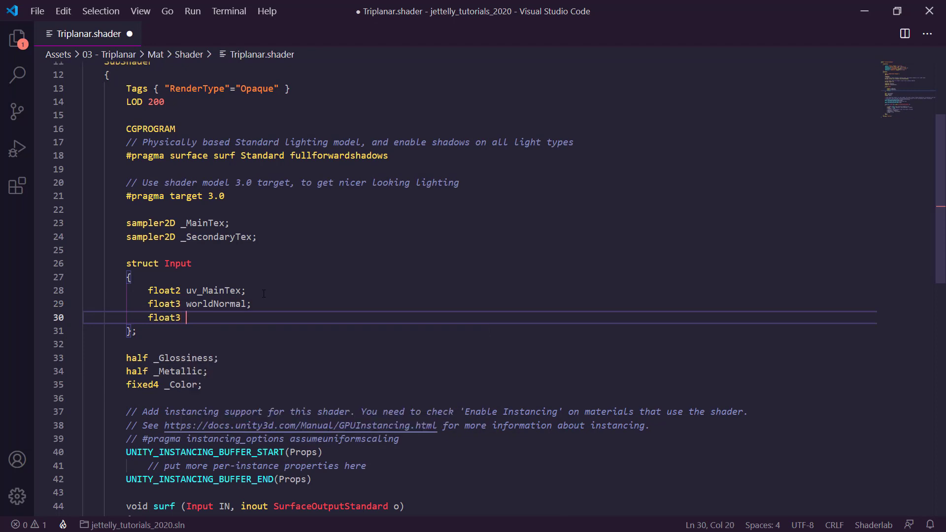
{"action": "type", "text": " worldP"}
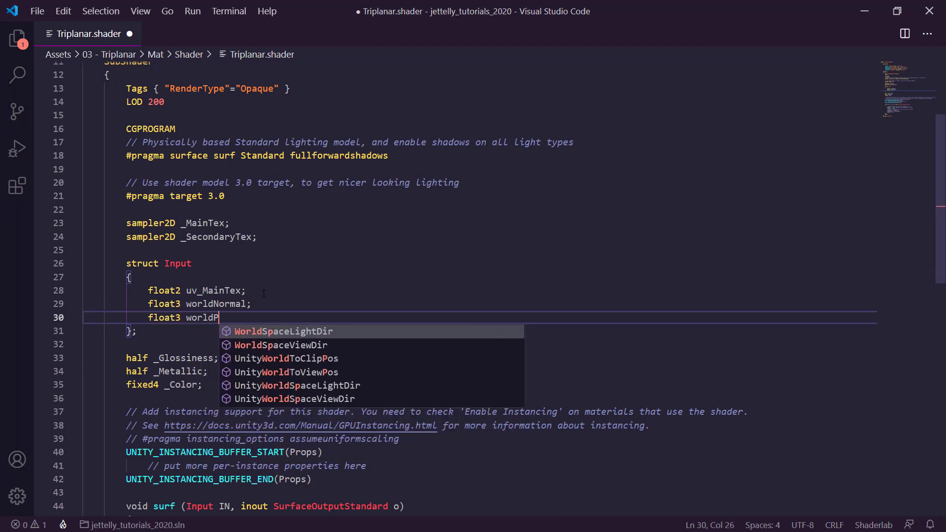
{"action": "type", "text": "os;"}
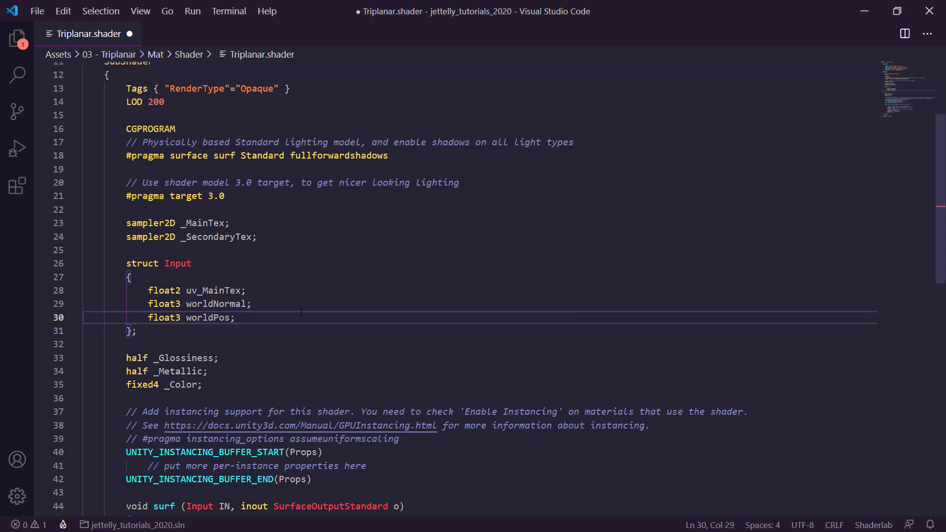
{"action": "scroll", "coordinate": [301, 312], "scroll_direction": "down", "scroll_amount": 3}
{"action": "scroll", "coordinate": [295, 310], "scroll_direction": "down", "scroll_amount": 4}
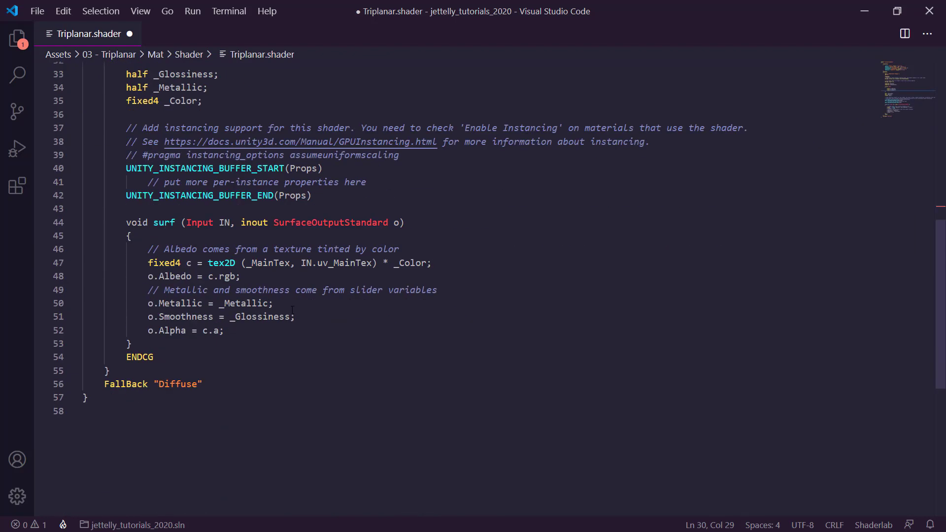
Start surf with fixed4 tp = tex2D(_MainTex, IN.worldPos.xz * .1);
{"action": "left_click", "coordinate": [185, 240]}
{"action": "key", "text": "Return"}
{"action": "key", "text": "Return"}
{"action": "key", "text": "Up"}
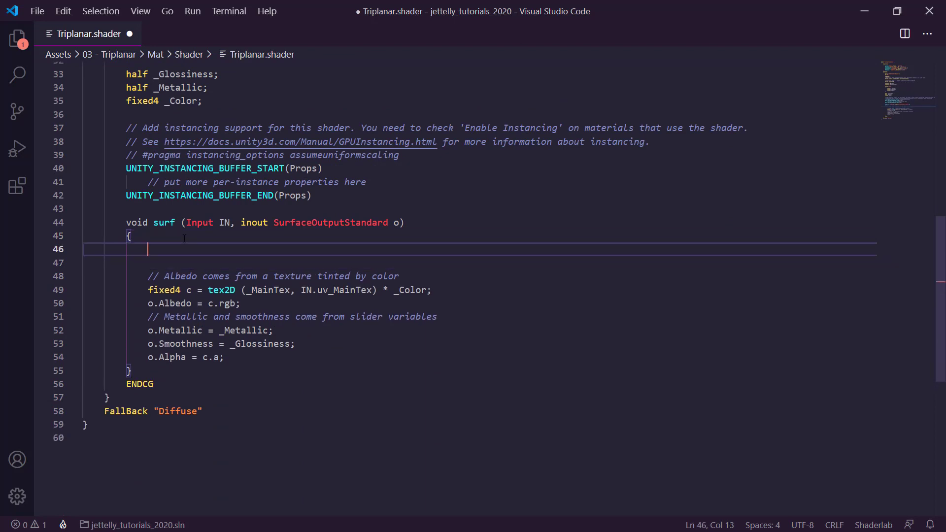
{"action": "type", "text": "fixed4 "}
{"action": "type", "text": "tp = "}
{"action": "type", "text": "te"}
{"action": "key", "text": "Tab"}
{"action": "type", "text": "()"}
{"action": "key", "text": "Left"}
{"action": "type", "text": "_"}
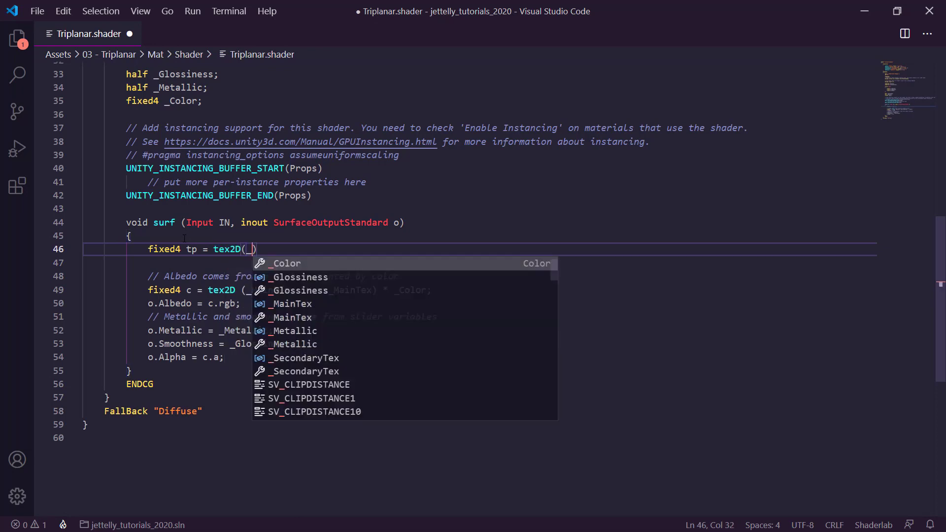
{"action": "type", "text": "Ma"}
{"action": "key", "text": "Tab"}
{"action": "type", "text": ", "}
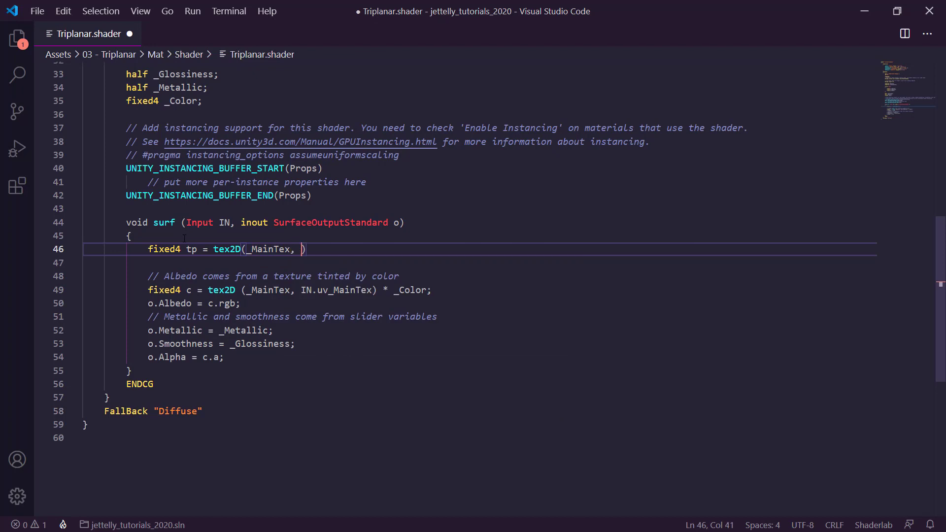
{"action": "type", "text": "IN.wo"}
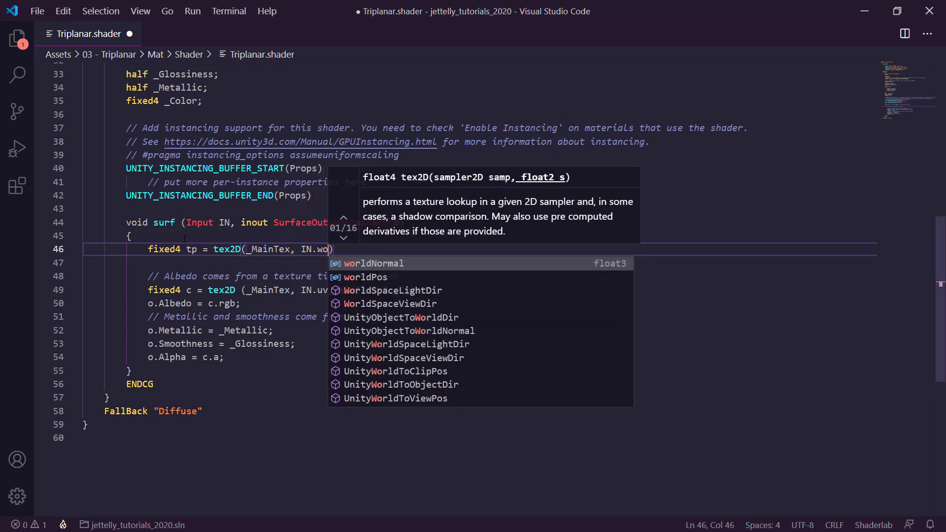
{"action": "key", "text": "Down"}
{"action": "key", "text": "Tab"}
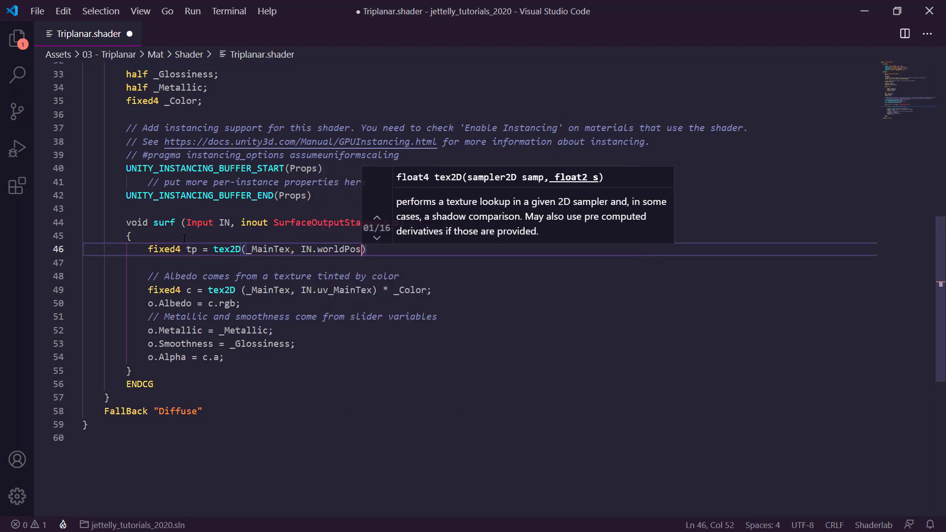
{"action": "type", "text": ".xz"}
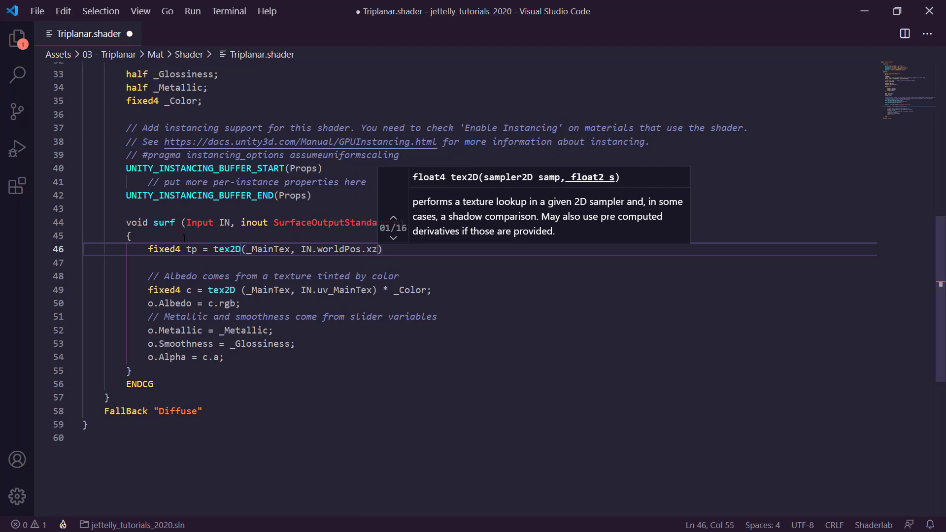
{"action": "type", "text": " * "}
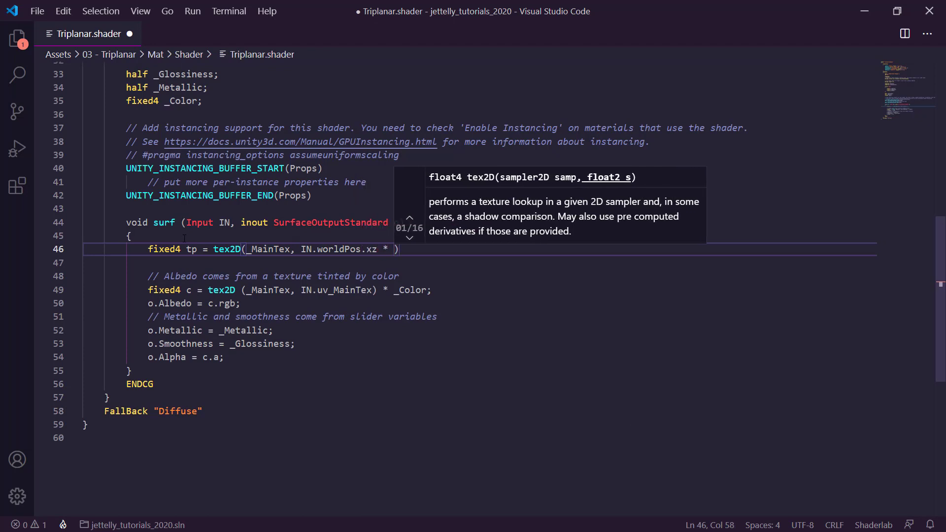
{"action": "type", "text": ".1);"}
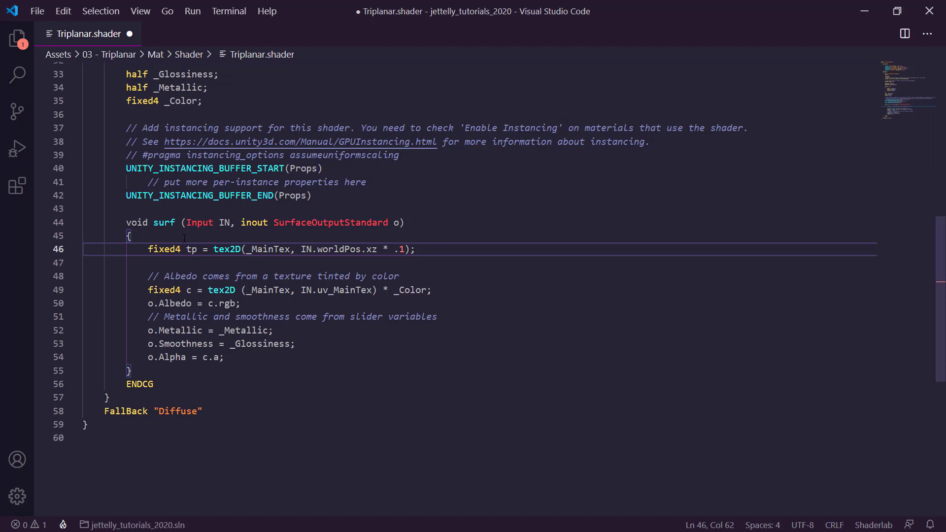
Add fixed4 up_col = IN.worldNormal.y * tp; below the tp sample and save
{"action": "key", "text": "Return"}
{"action": "key", "text": "Return"}
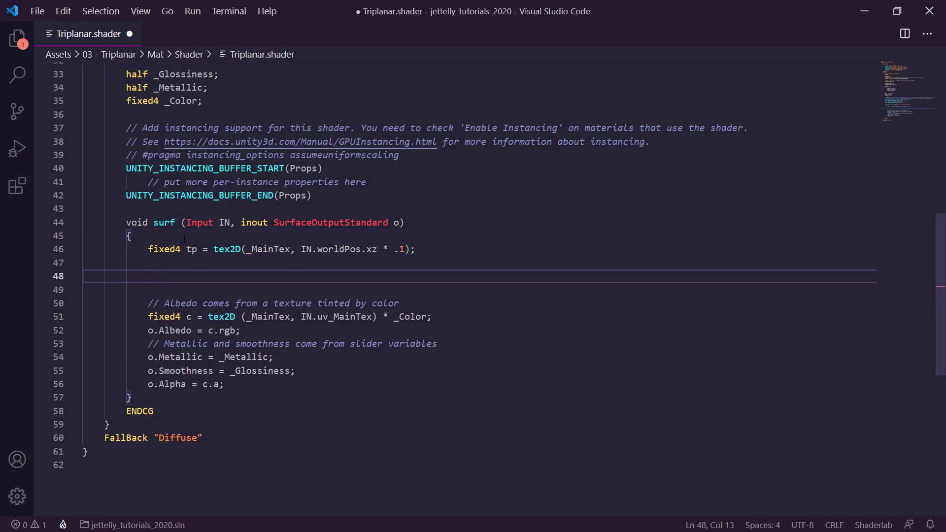
{"action": "type", "text": "fixed4 up"}
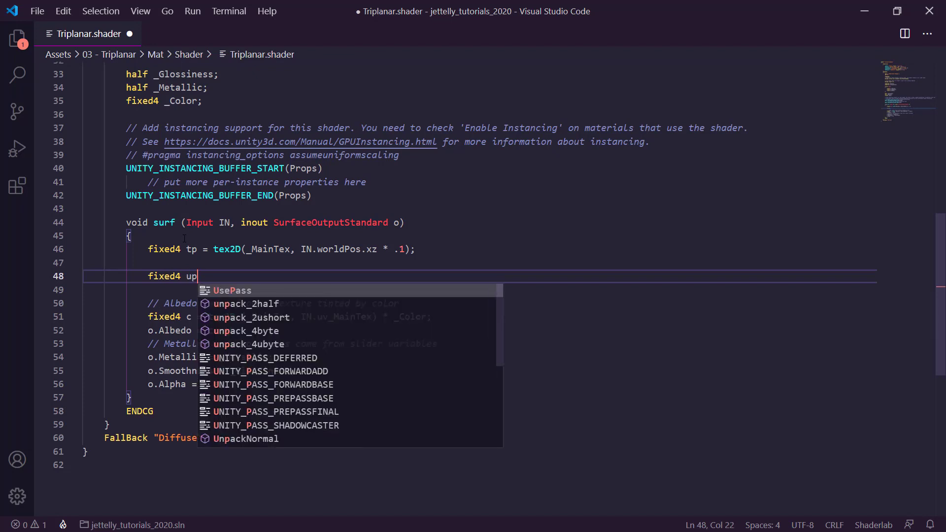
{"action": "type", "text": "_col = "}
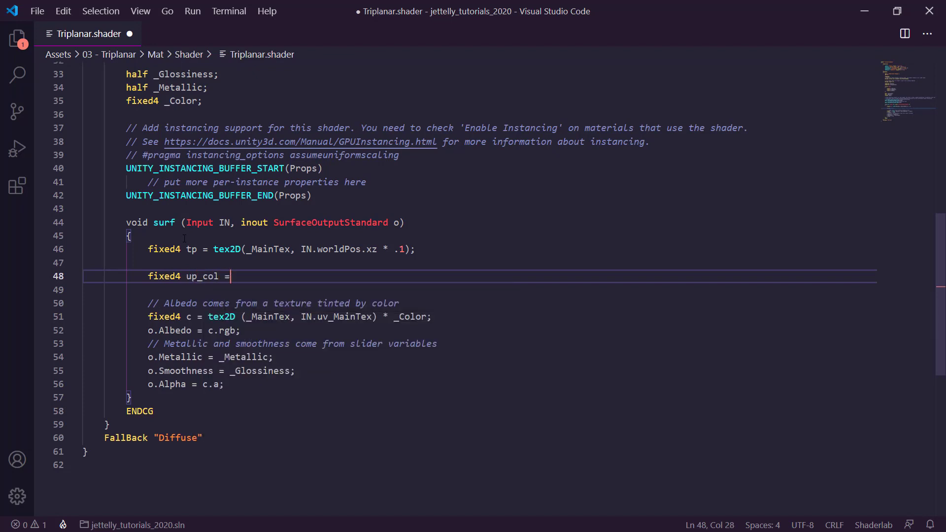
{"action": "type", "text": "IN"}
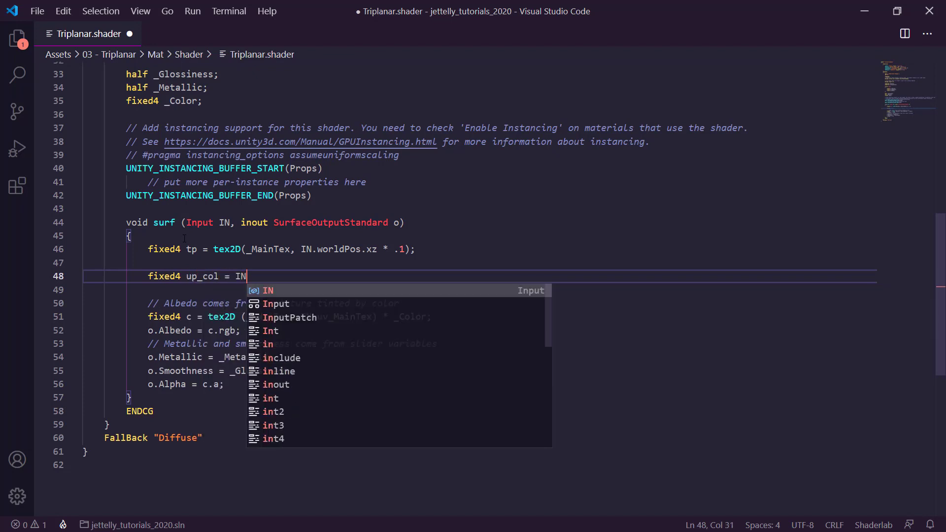
{"action": "type", "text": ".wor"}
{"action": "key", "text": "Up"}
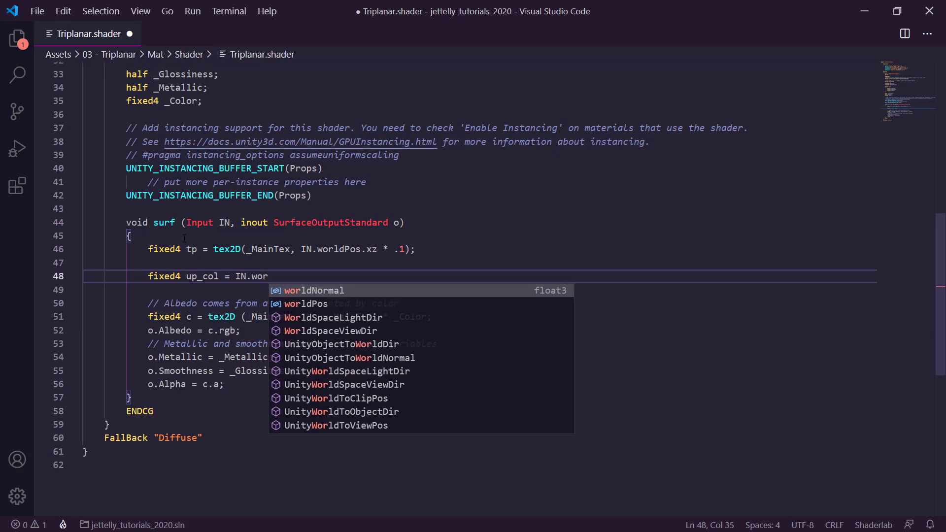
{"action": "key", "text": "Tab"}
{"action": "type", "text": "* tp"}
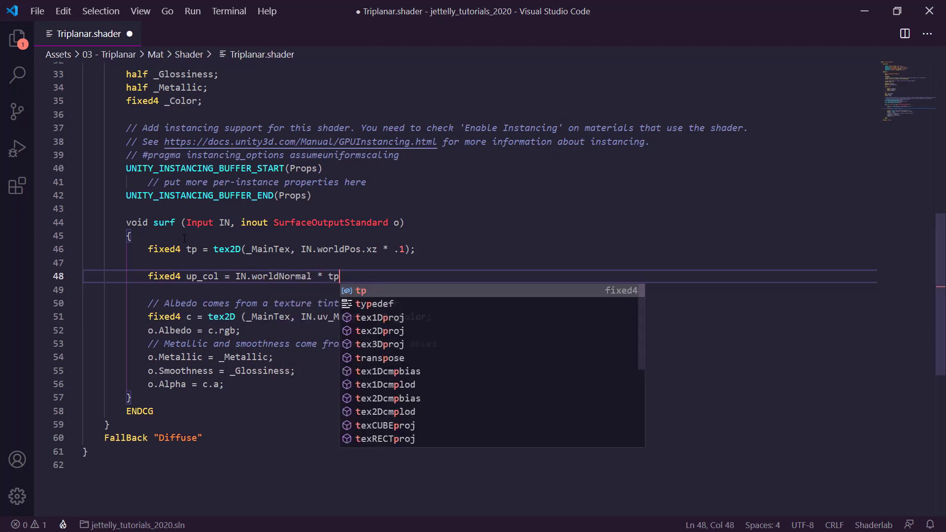
{"action": "type", "text": ";"}
{"action": "left_click", "coordinate": [312, 276]}
{"action": "type", "text": "."}
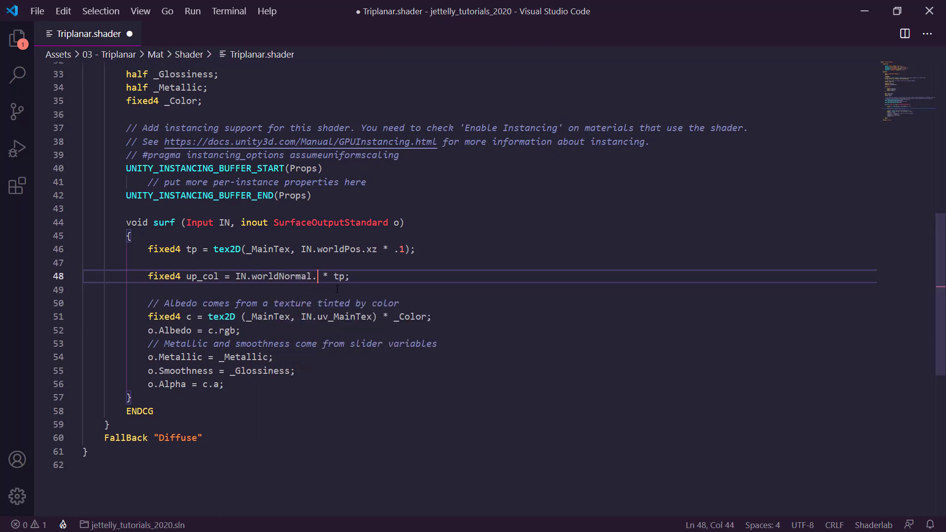
{"action": "type", "text": "y"}
{"action": "left_click", "coordinate": [380, 274]}
{"action": "key", "text": "ctrl+s"}
Use up_col for the albedo instead of the tex2D call, save, and switch to Unity
{"action": "left_click_drag", "start_coordinate": [380, 316], "coordinate": [211, 320]}
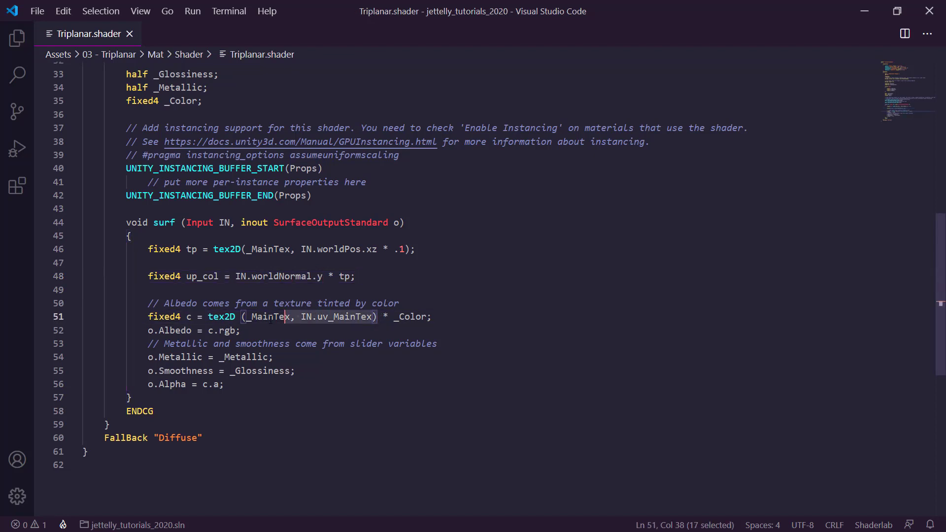
{"action": "type", "text": "("}
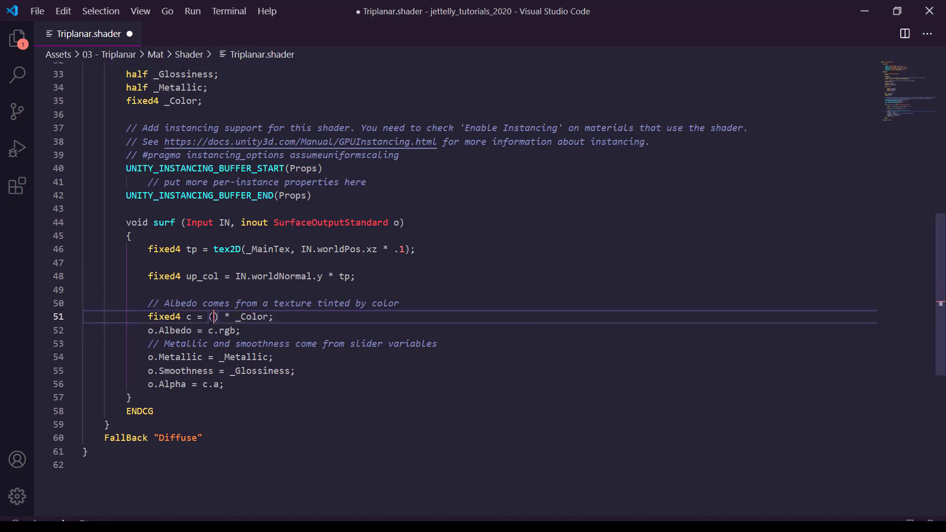
{"action": "type", "text": "up_col"}
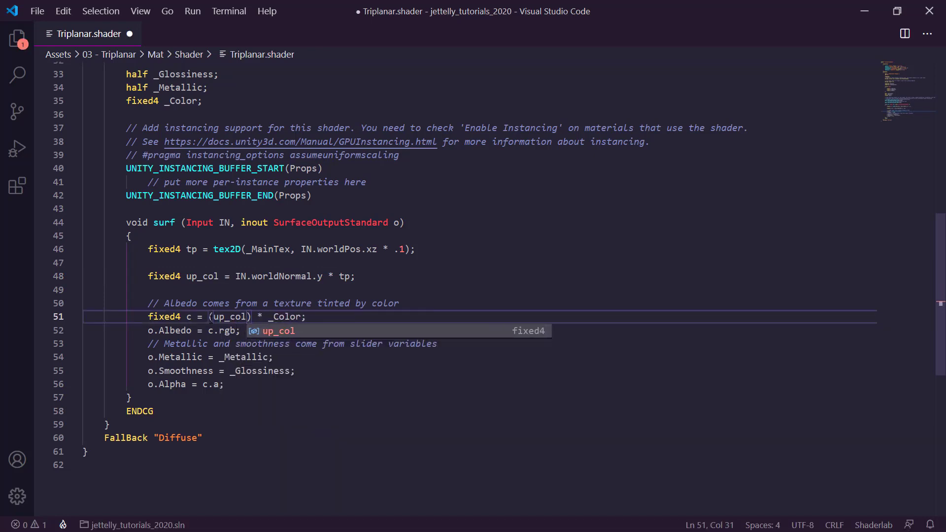
{"action": "left_click", "coordinate": [326, 316]}
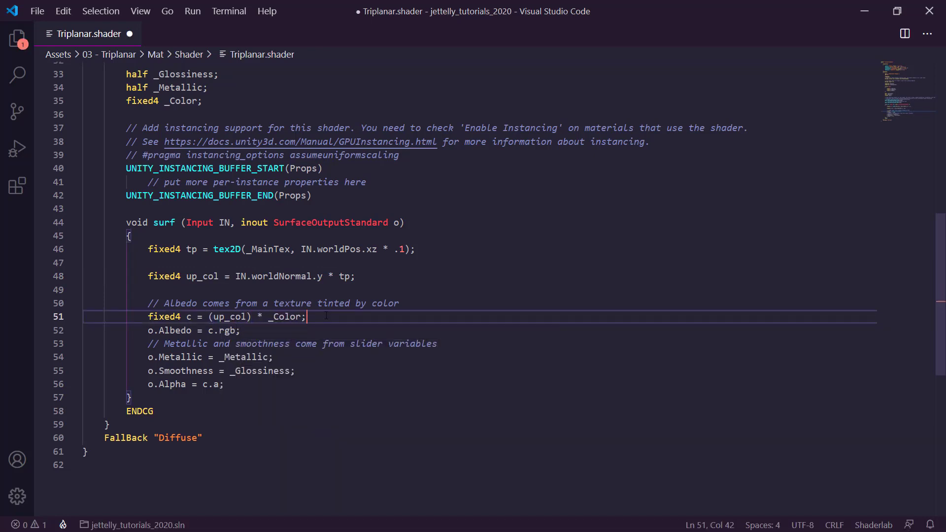
{"action": "key", "text": "ctrl+s"}
{"action": "key", "text": "alt+Tab"}
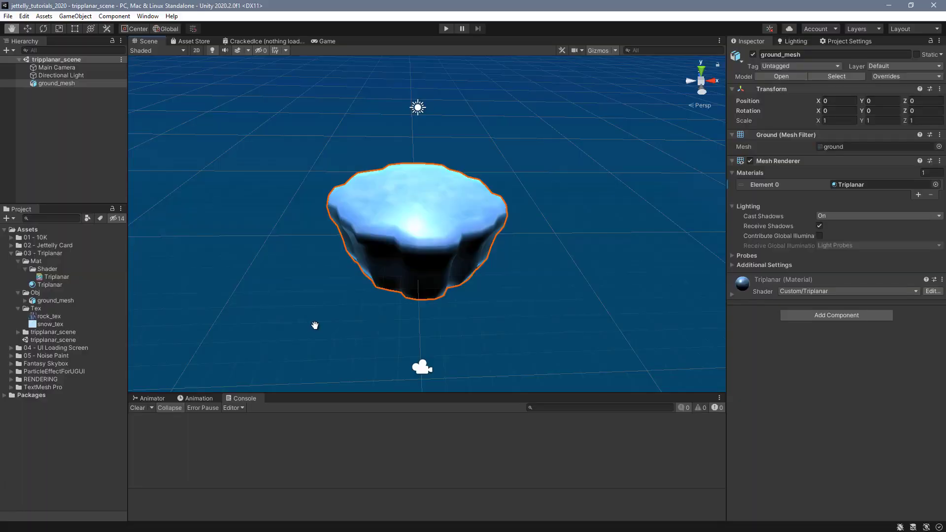
Rotate ground_mesh onto its side to confirm snow stays on top, then set Rotation Z to 0
{"action": "left_click_drag", "start_coordinate": [424, 315], "coordinate": [418, 311], "text": "alt"}
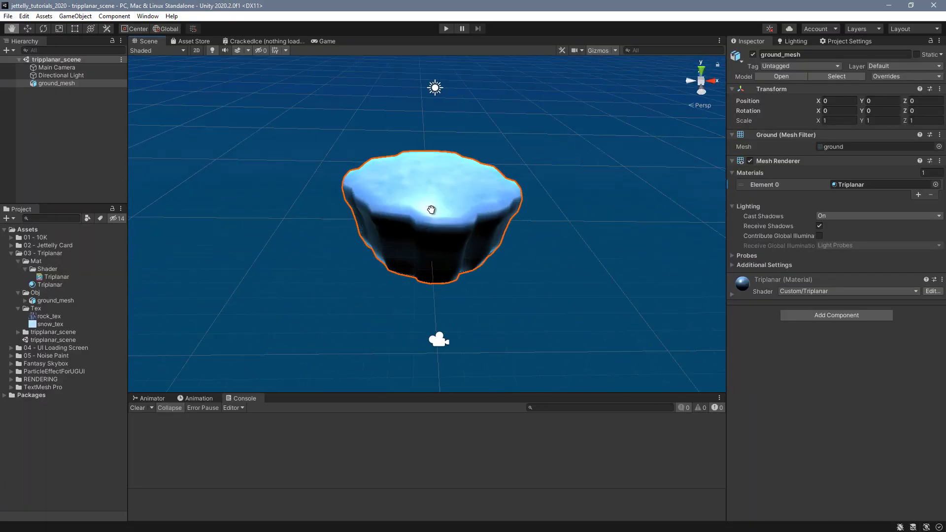
{"action": "key", "text": "w"}
{"action": "key", "text": "e"}
{"action": "mouse_move", "coordinate": [422, 182]}
{"action": "left_mouse_down"}
{"action": "mouse_move", "coordinate": [466, 263]}
{"action": "mouse_move", "coordinate": [415, 162]}
{"action": "mouse_move", "coordinate": [537, 200]}
{"action": "mouse_move", "coordinate": [202, 304]}
{"action": "left_mouse_up"}
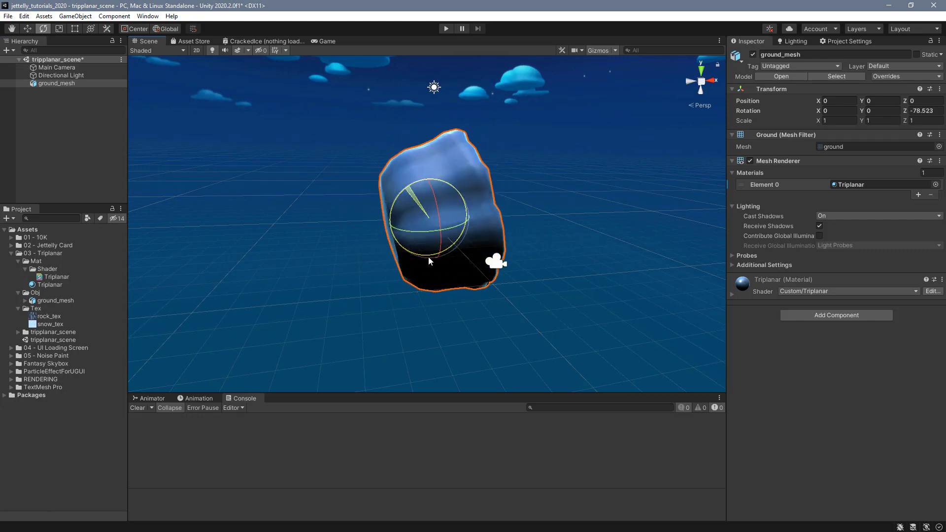
{"action": "left_click_drag", "start_coordinate": [203, 304], "coordinate": [428, 257]}
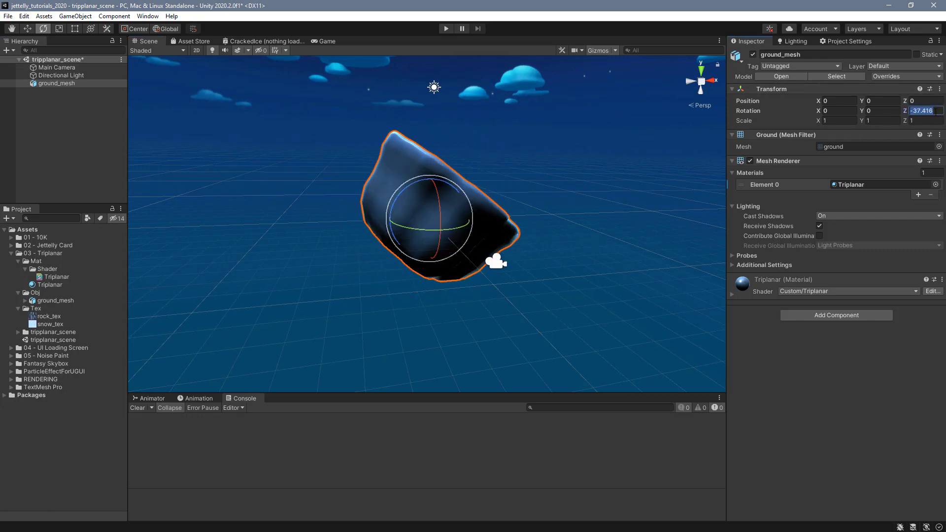
{"action": "type", "text": "0"}
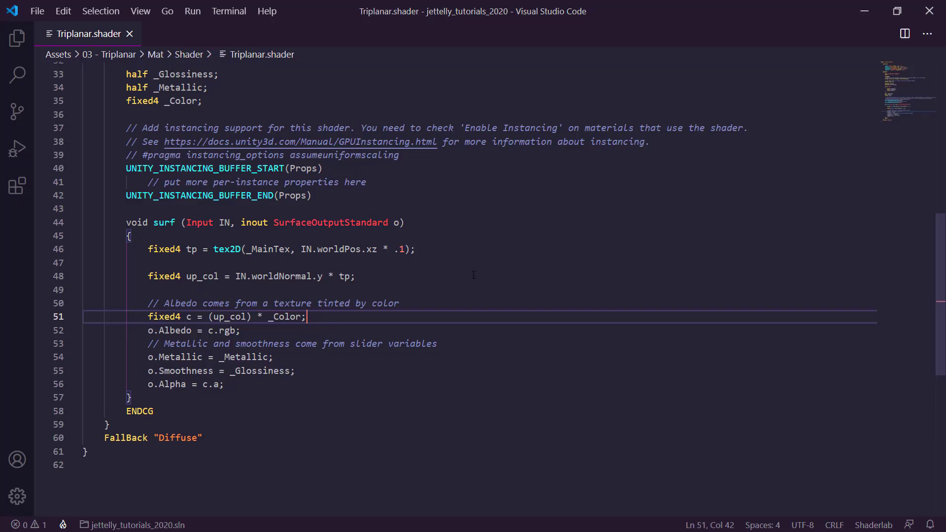
Add fixed4 bt = tex2D(_SecondaryTex, IN.worldPos.xz * .1); below line 46
{"action": "left_click", "coordinate": [463, 247]}
{"action": "key", "text": "Return"}
{"action": "type", "text": "f"}
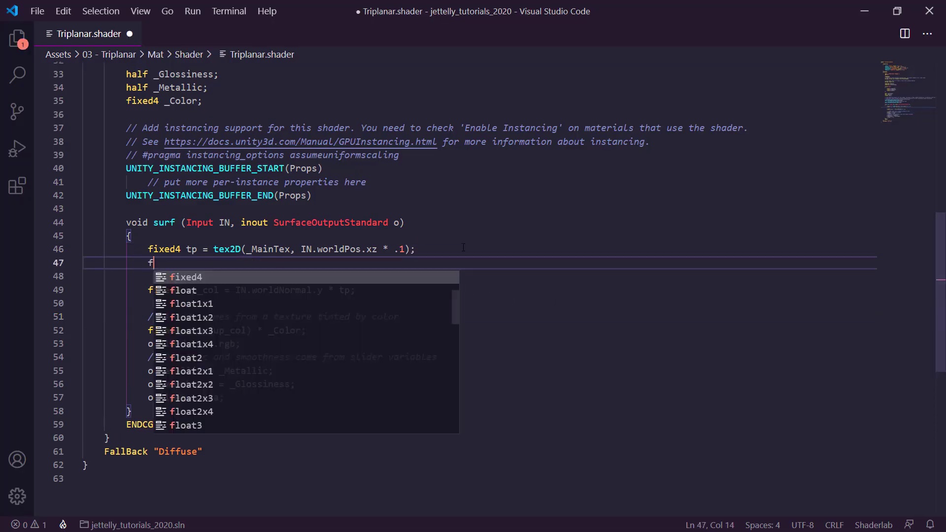
{"action": "type", "text": "ixed4"}
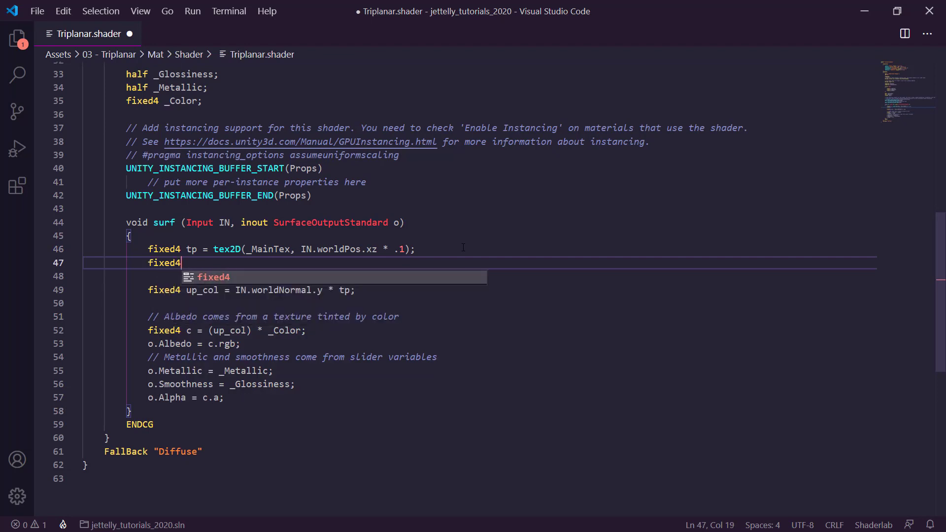
{"action": "type", "text": " bt "}
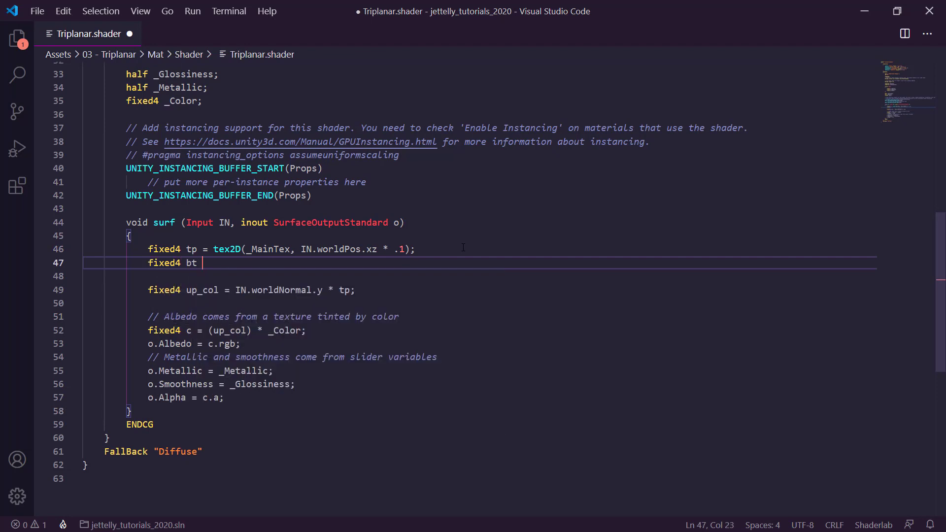
{"action": "type", "text": "= te"}
{"action": "key", "text": "Tab"}
{"action": "type", "text": "(_"}
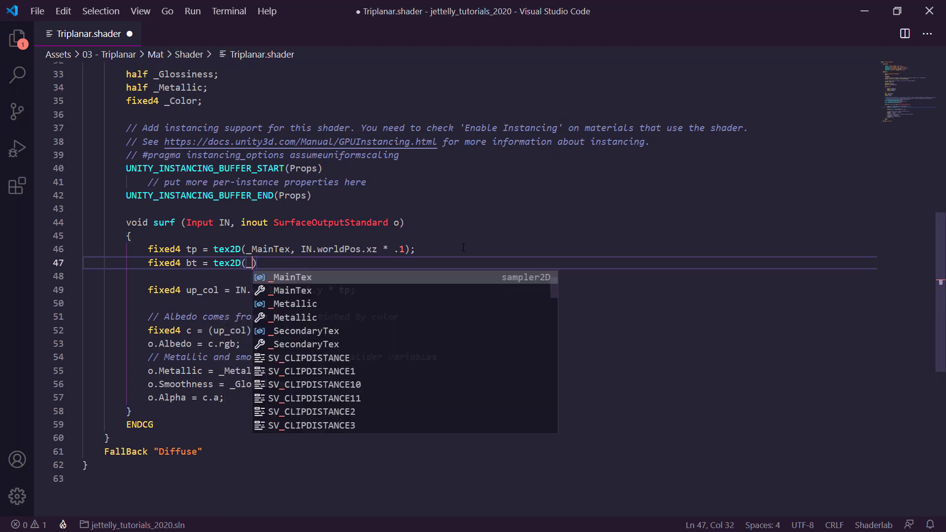
{"action": "type", "text": "second"}
{"action": "key", "text": "Tab"}
{"action": "type", "text": ", "}
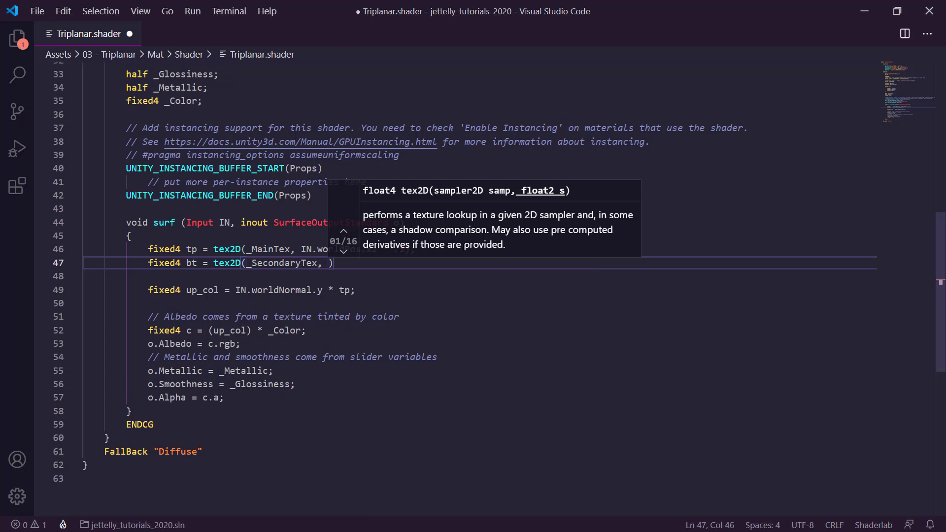
{"action": "type", "text": "IN.wo"}
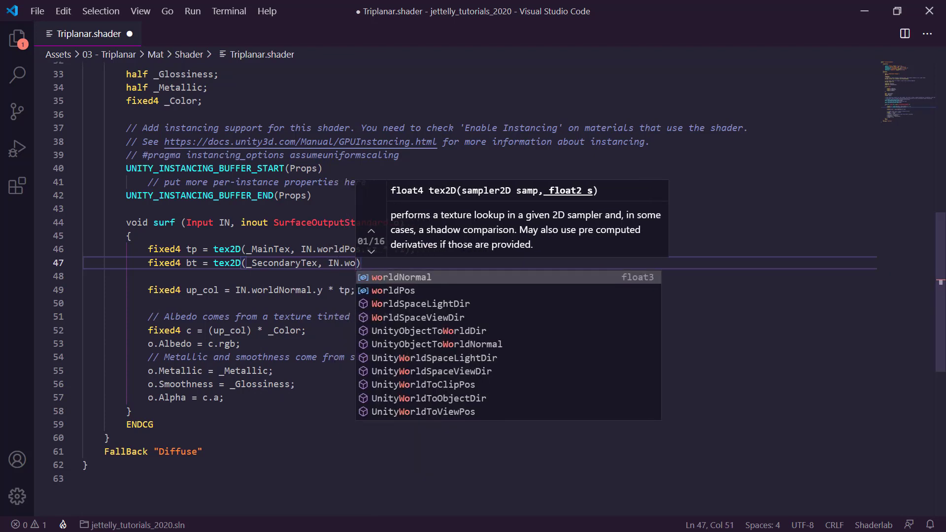
{"action": "key", "text": "Down"}
{"action": "key", "text": "Return"}
{"action": "type", "text": "."}
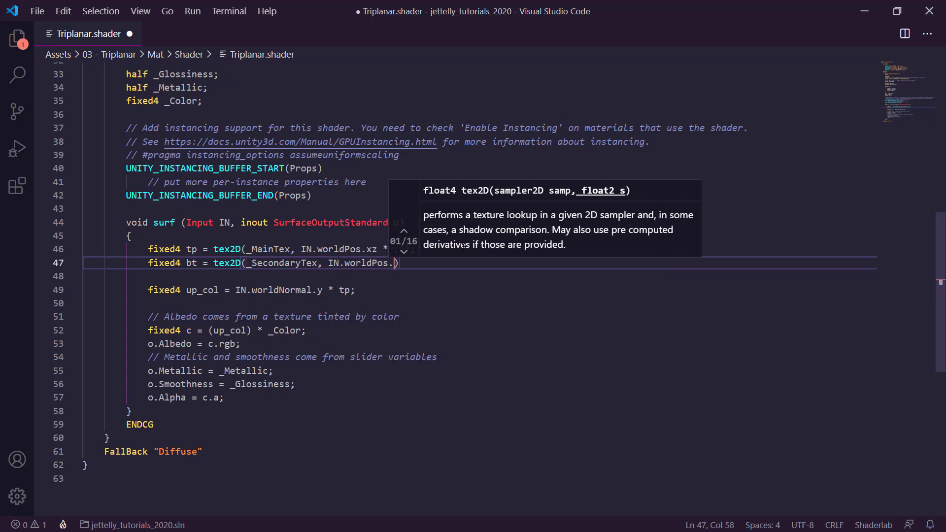
{"action": "type", "text": "xz"}
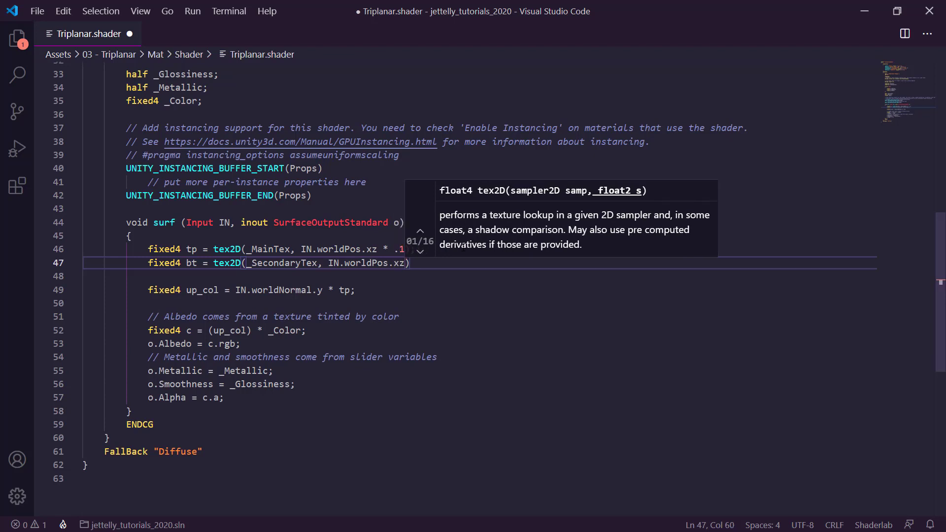
{"action": "type", "text": " * .1)"}
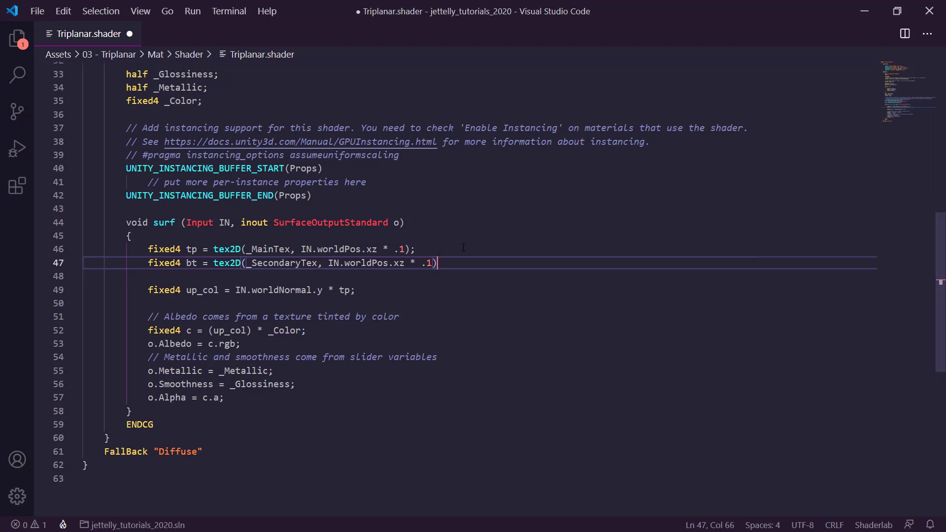
{"action": "type", "text": ";"}
Add the line fixed4 lo_col = IN.worldNormal.y * bt; below line 49 and save
{"action": "left_click", "coordinate": [401, 294]}
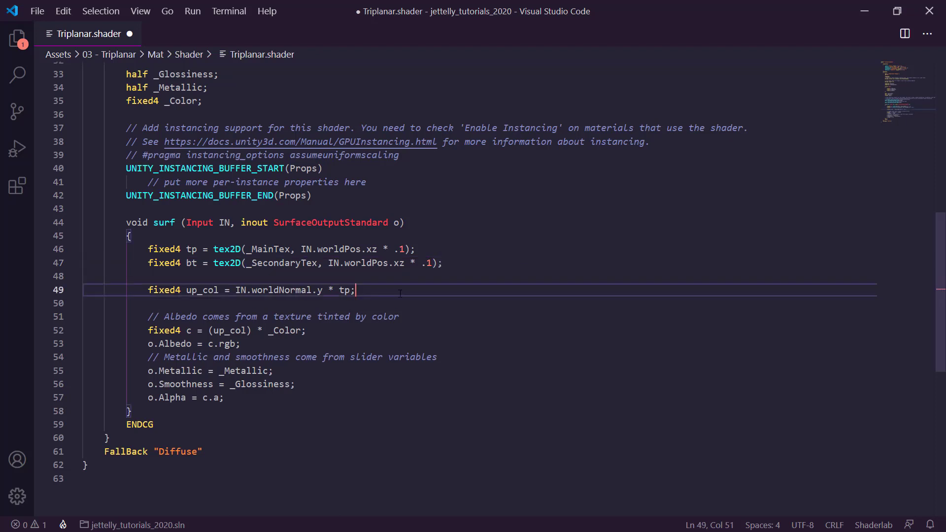
{"action": "key", "text": "Return"}
{"action": "type", "text": "fixed4 "}
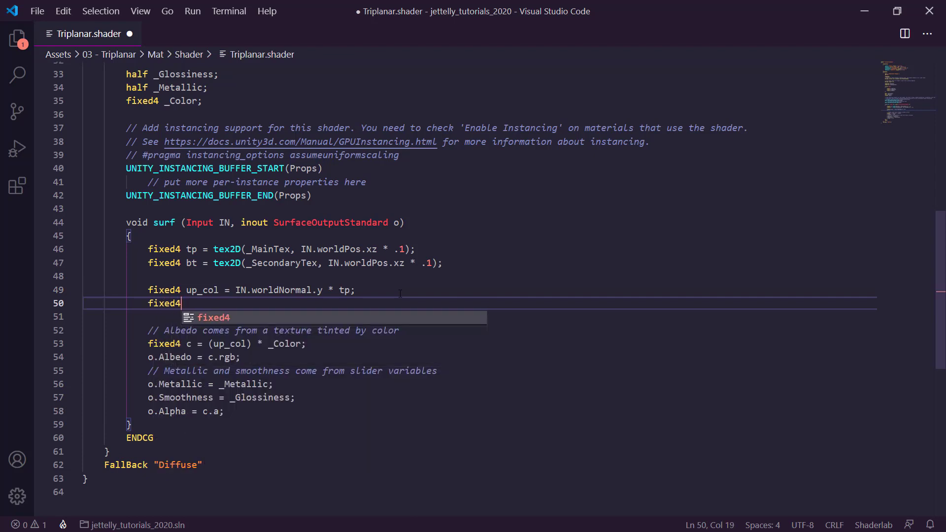
{"action": "type", "text": "lo_co"}
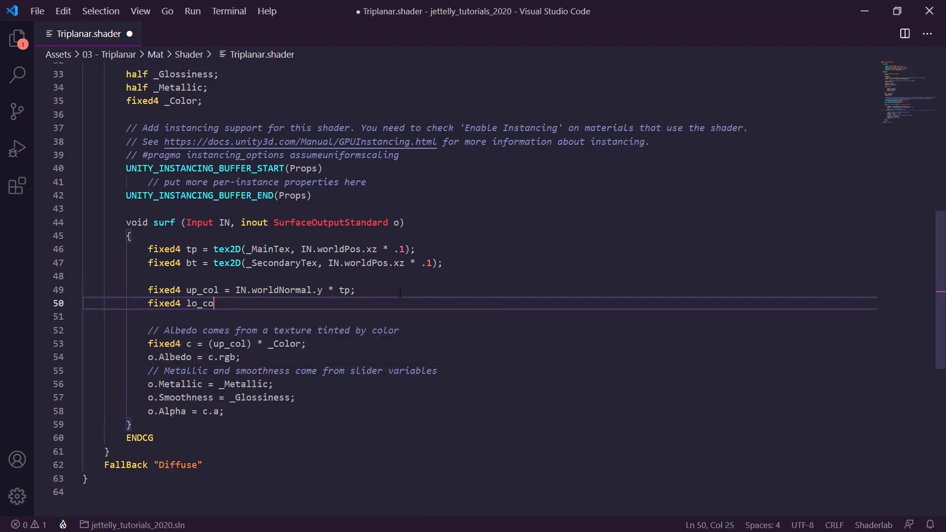
{"action": "type", "text": "l = "}
{"action": "type", "text": "IN."}
{"action": "type", "text": "wo"}
{"action": "key", "text": "Tab"}
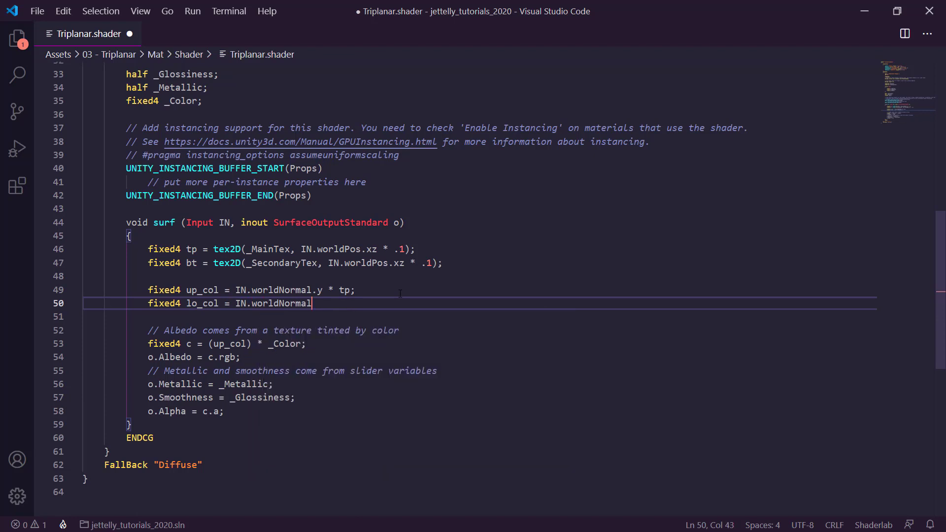
{"action": "type", "text": ".y * "}
{"action": "type", "text": "bt;"}
{"action": "key", "text": "ctrl+s"}
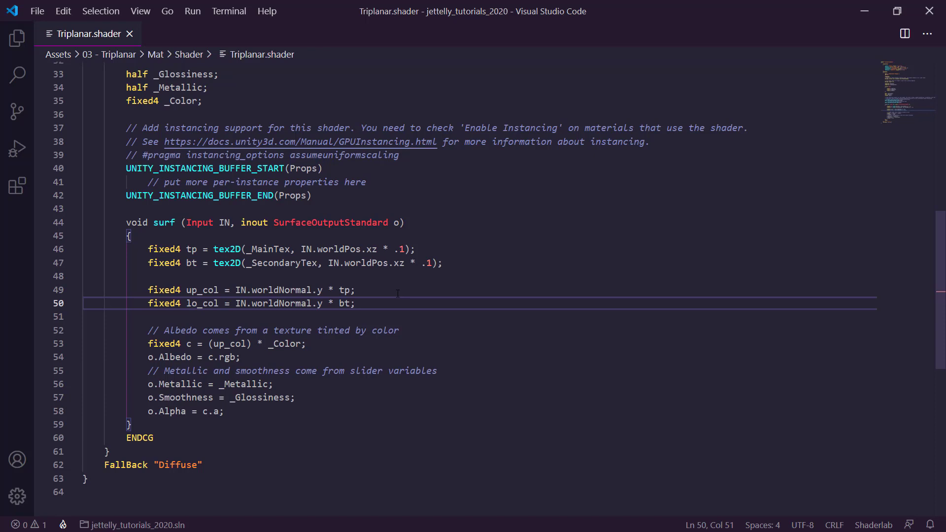
Negate the lo_col expression and replace up_col with lo_col in the albedo on line 53, then save
{"action": "left_click", "coordinate": [238, 303]}
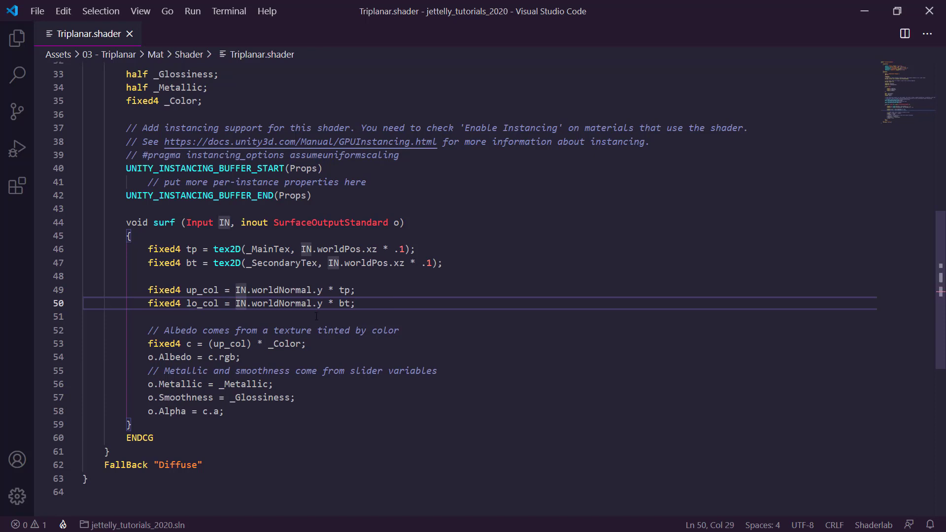
{"action": "type", "text": "-"}
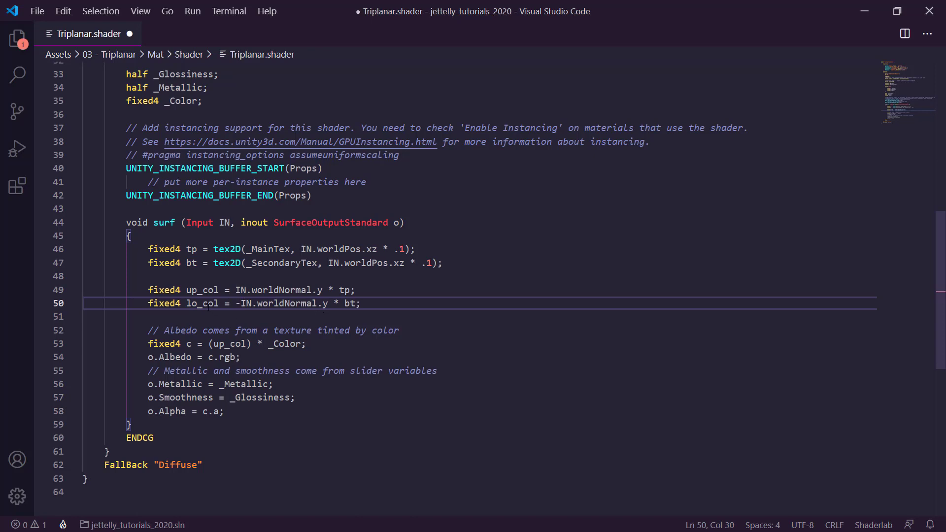
{"action": "double_click", "coordinate": [208, 305]}
{"action": "key", "text": "ctrl+c"}
{"action": "left_click", "coordinate": [231, 344]}
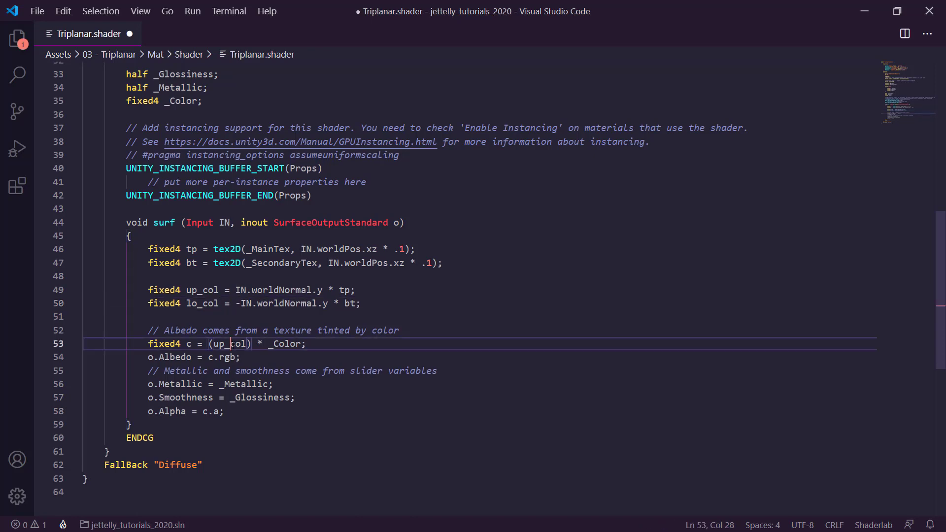
{"action": "double_click", "coordinate": [232, 343]}
{"action": "key", "text": "ctrl+v"}
{"action": "left_click", "coordinate": [320, 341]}
{"action": "key", "text": "ctrl+s"}
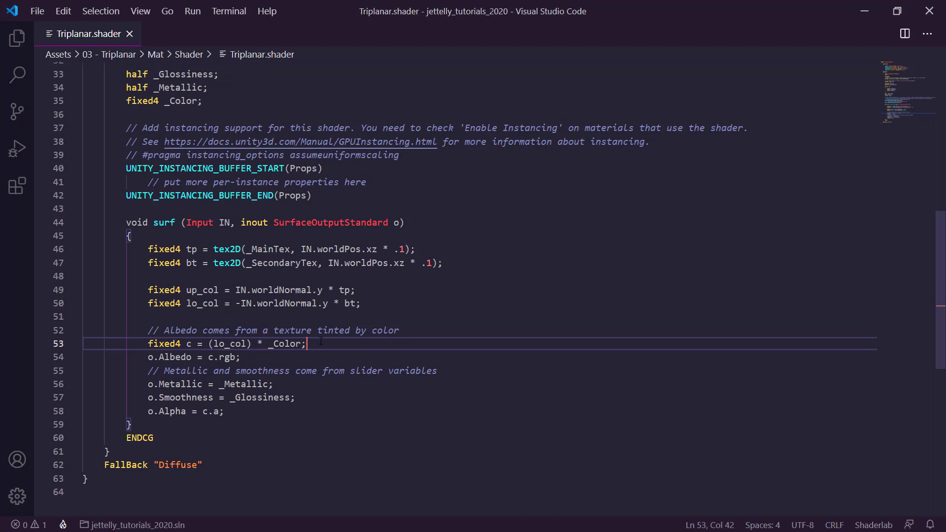
{"action": "key", "text": "alt+Tab"}
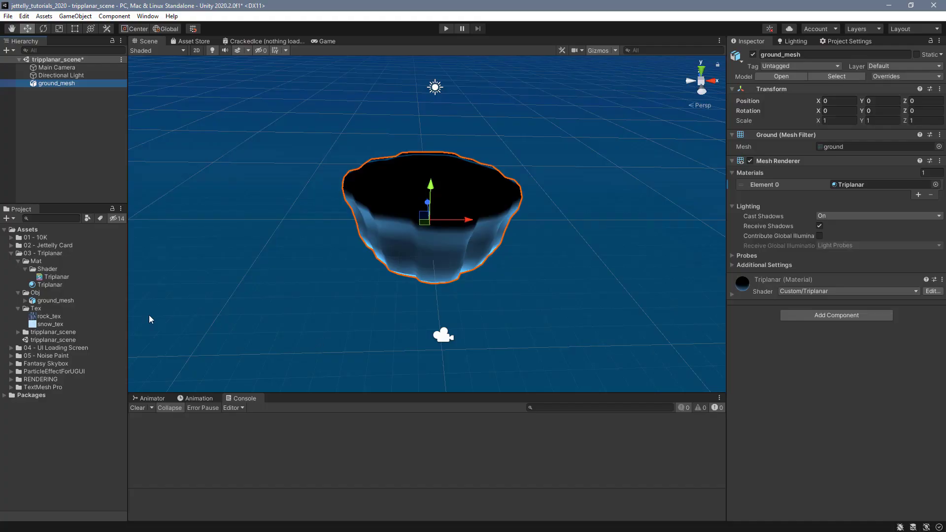
Assign rock_tex as the Triplanar material's secondary texture and select ground_mesh for rotating
{"action": "left_click", "coordinate": [50, 285]}
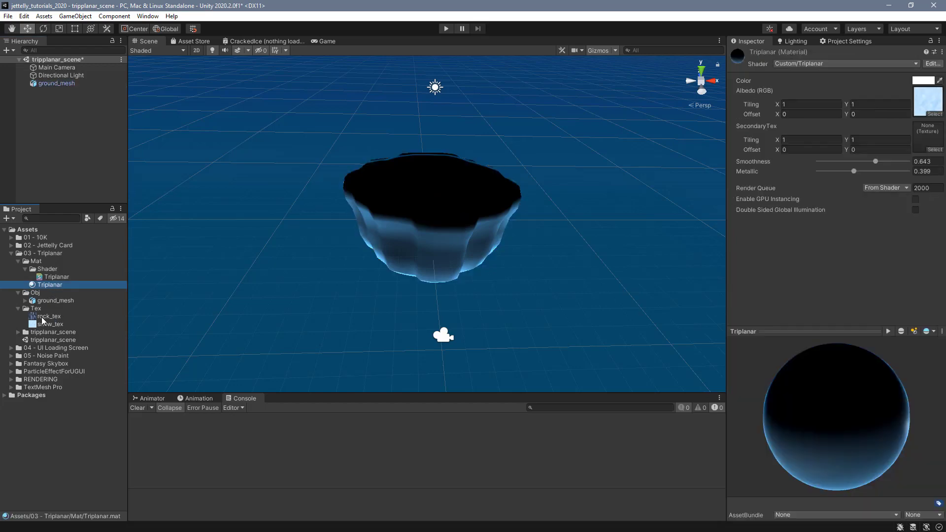
{"action": "left_click_drag", "start_coordinate": [567, 261], "coordinate": [918, 134]}
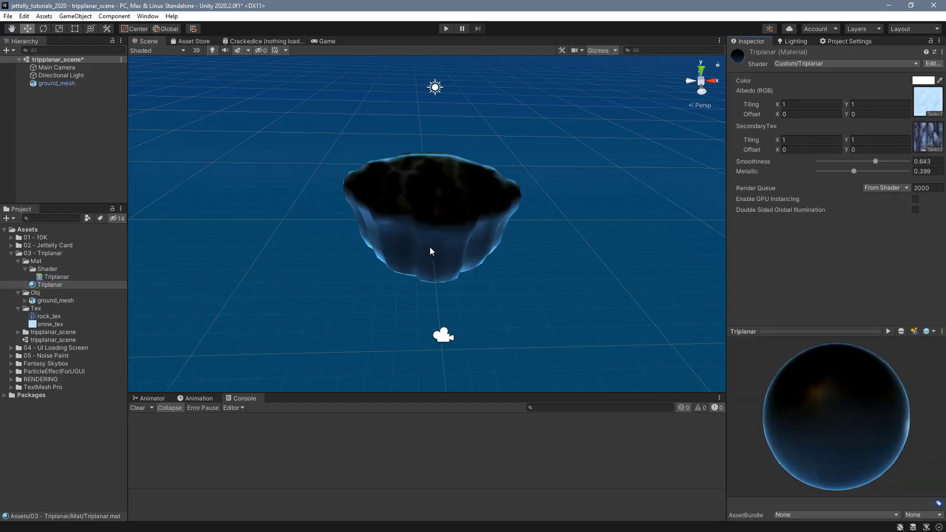
{"action": "mouse_move", "coordinate": [433, 251]}
{"action": "left_mouse_down", "text": "alt"}
{"action": "mouse_move", "coordinate": [465, 231]}
{"action": "mouse_move", "coordinate": [450, 281]}
{"action": "mouse_move", "coordinate": [327, 304]}
{"action": "mouse_move", "coordinate": [259, 300]}
{"action": "mouse_move", "coordinate": [469, 429]}
{"action": "mouse_move", "coordinate": [468, 207]}
{"action": "left_mouse_up", "text": "alt"}
{"action": "left_click", "coordinate": [466, 230]}
{"action": "key", "text": "e"}
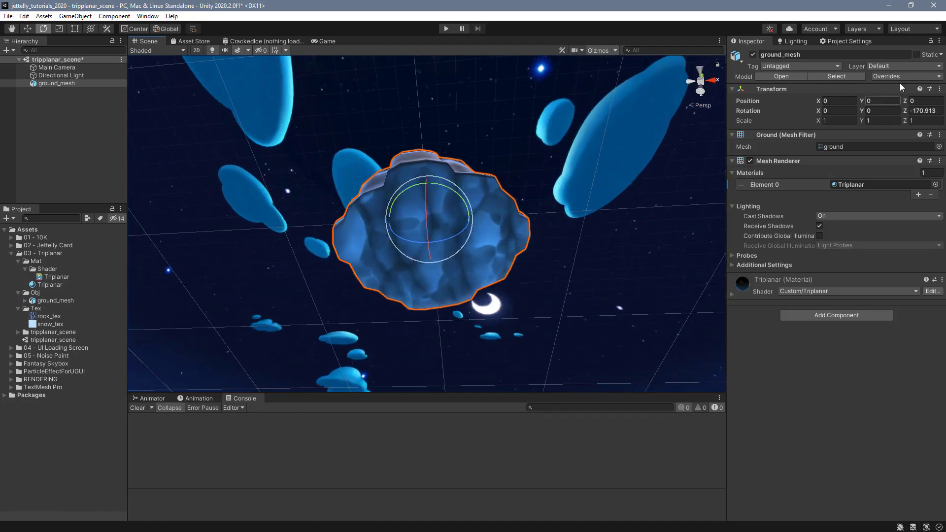
Reset ground_mesh's rotation to zero through the Transform menu and orbit to inspect it
{"action": "left_click", "coordinate": [939, 90]}
{"action": "left_click", "coordinate": [915, 97]}
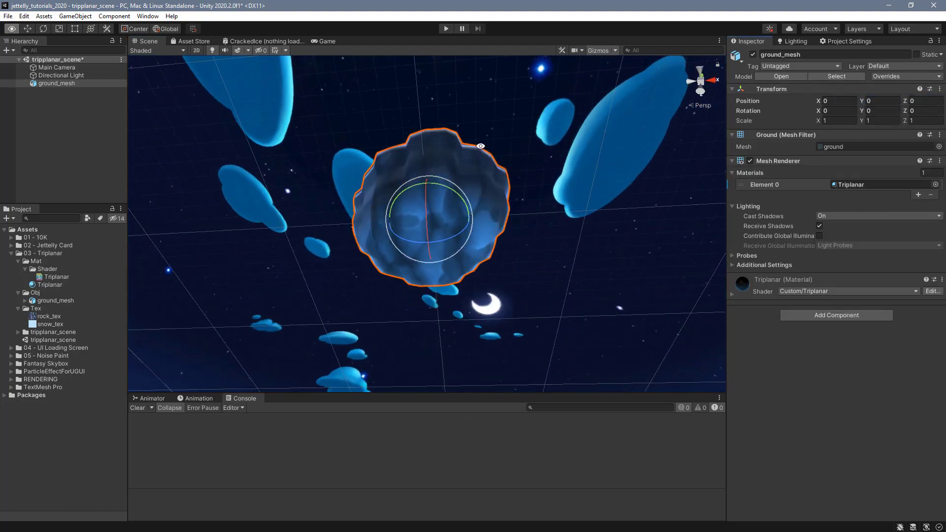
{"action": "mouse_move", "coordinate": [504, 316]}
{"action": "left_mouse_down", "text": "alt"}
{"action": "mouse_move", "coordinate": [505, 270]}
{"action": "mouse_move", "coordinate": [506, 372]}
{"action": "left_mouse_up", "text": "alt"}
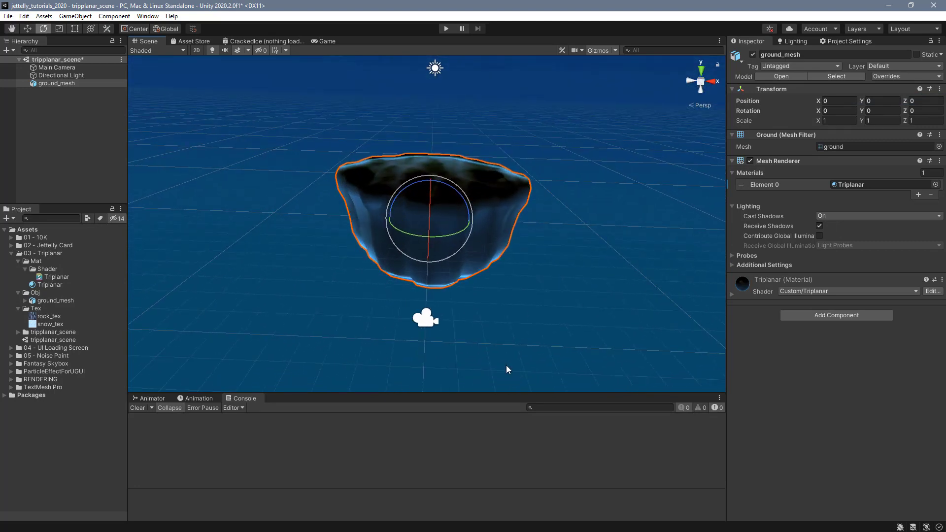
{"action": "key", "text": "alt+Tab"}
Change the albedo on line 53 to (up_col + lo_col) * _Color and save the shader
{"action": "left_click", "coordinate": [213, 343]}
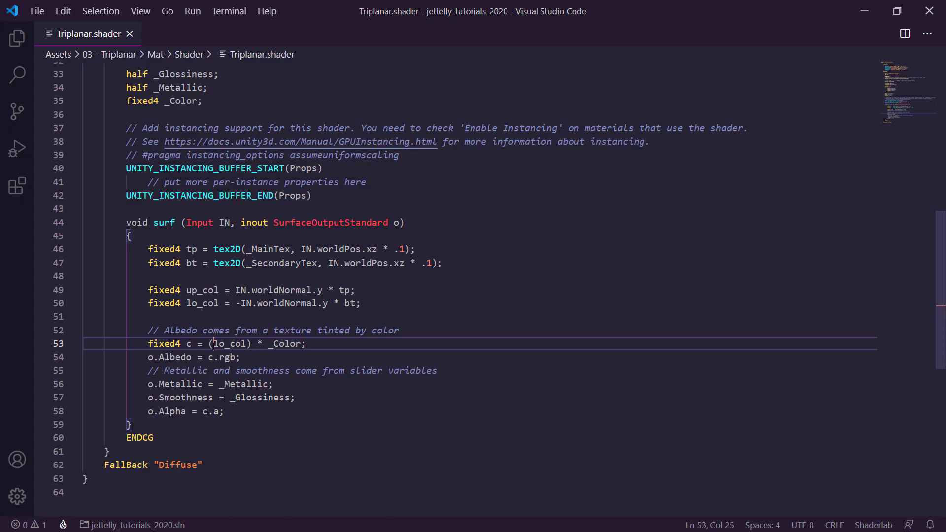
{"action": "type", "text": "up_c"}
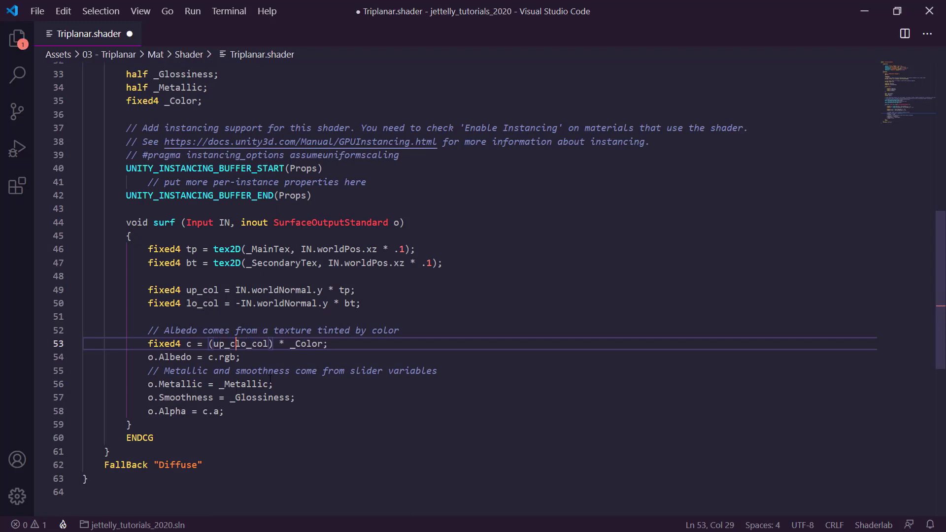
{"action": "type", "text": "ol +"}
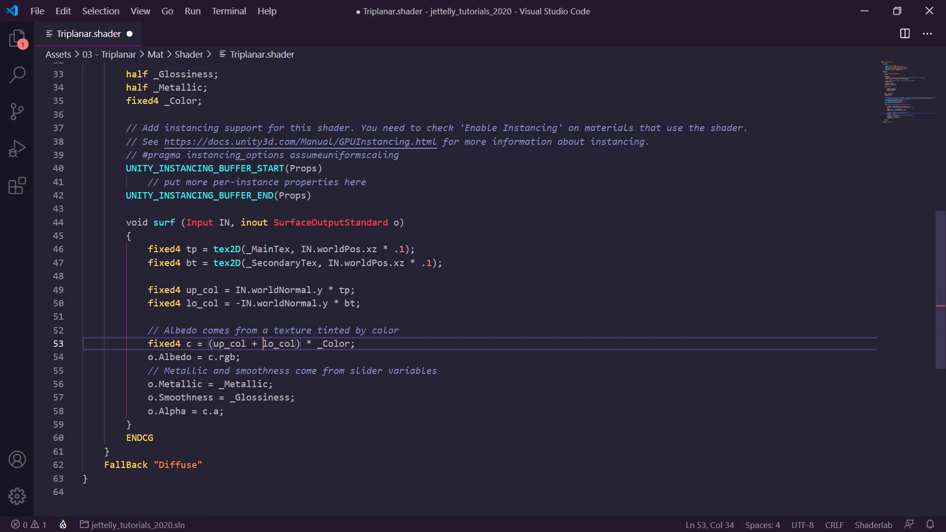
{"action": "key", "text": "ctrl+s"}
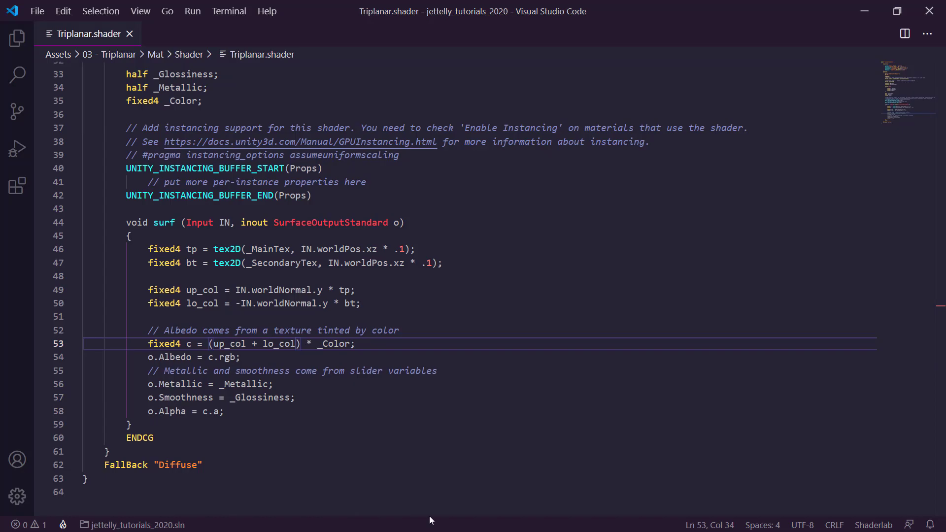
{"action": "key", "text": "alt+Tab"}
Orbit beneath ground_mesh to inspect the combined top and bottom textures on its underside
{"action": "mouse_move", "coordinate": [453, 261]}
{"action": "left_mouse_down", "text": "alt"}
{"action": "mouse_move", "coordinate": [496, 21]}
{"action": "mouse_move", "coordinate": [456, 211]}
{"action": "mouse_move", "coordinate": [477, 229]}
{"action": "mouse_move", "coordinate": [427, 223]}
{"action": "mouse_move", "coordinate": [603, 24]}
{"action": "mouse_move", "coordinate": [535, 248]}
{"action": "left_mouse_up", "text": "alt"}
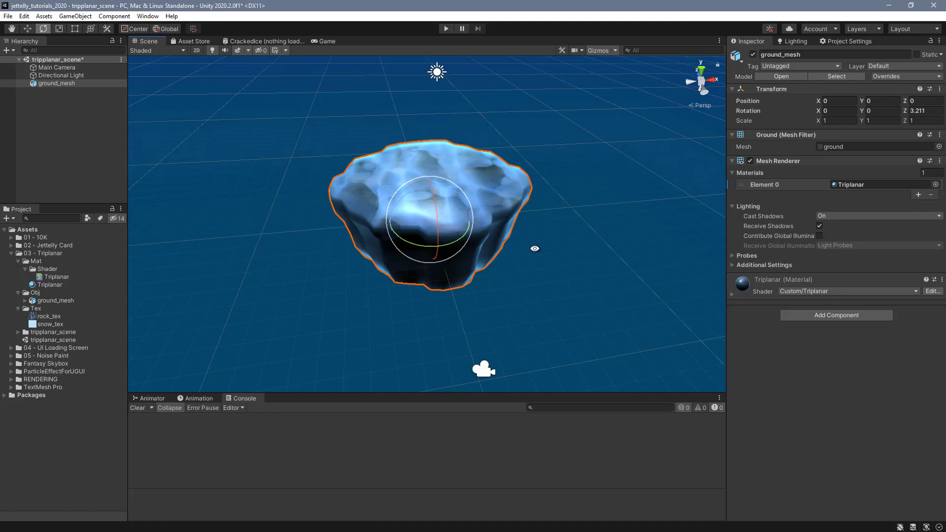
{"action": "key", "text": "alt+Tab"}
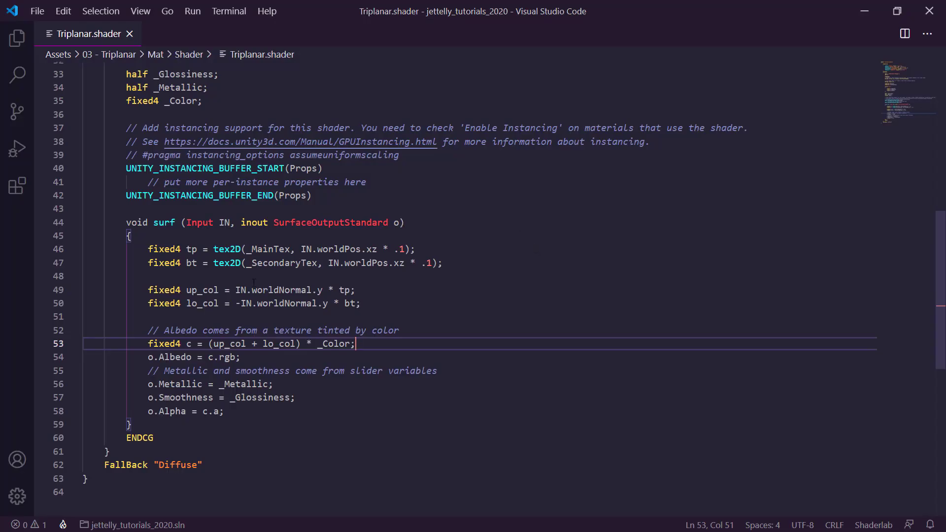
Wrap the up_col and lo_col expressions on lines 49–50 in max(0, …) and save
{"action": "left_click", "coordinate": [238, 290]}
{"action": "type", "text": "max("}
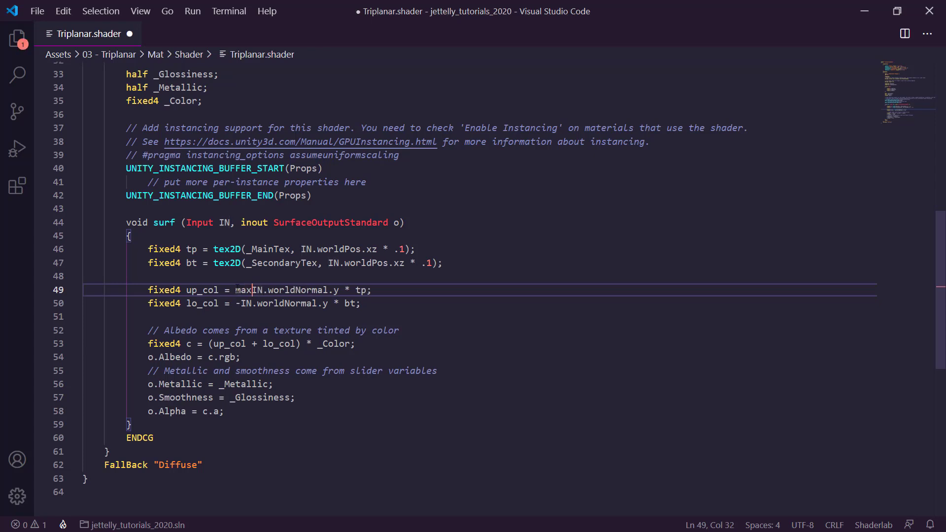
{"action": "type", "text": "0,"}
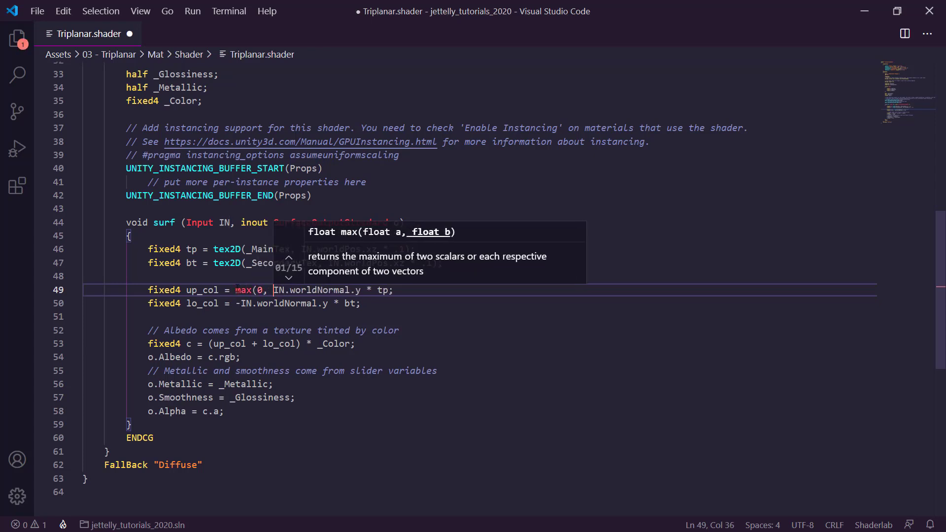
{"action": "left_click", "coordinate": [389, 290]}
{"action": "type", "text": ")"}
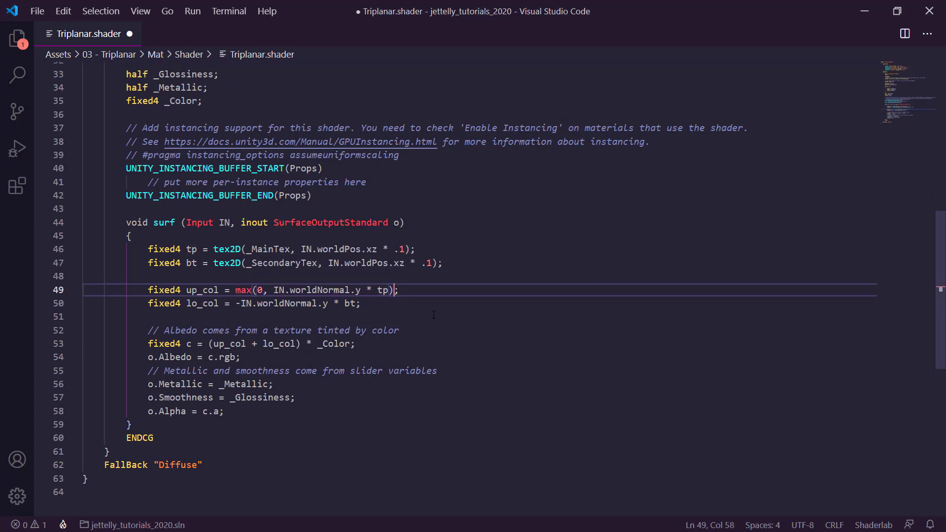
{"action": "left_click", "coordinate": [236, 303]}
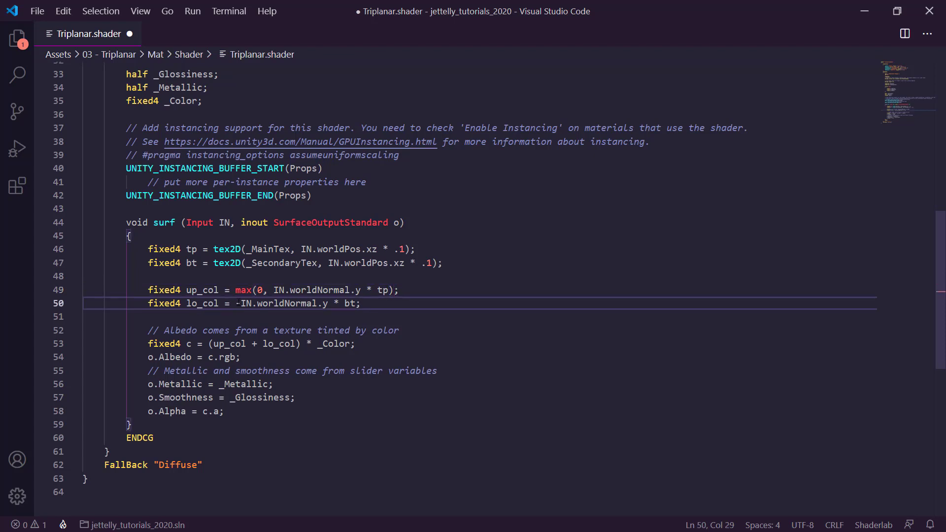
{"action": "type", "text": "max(0"}
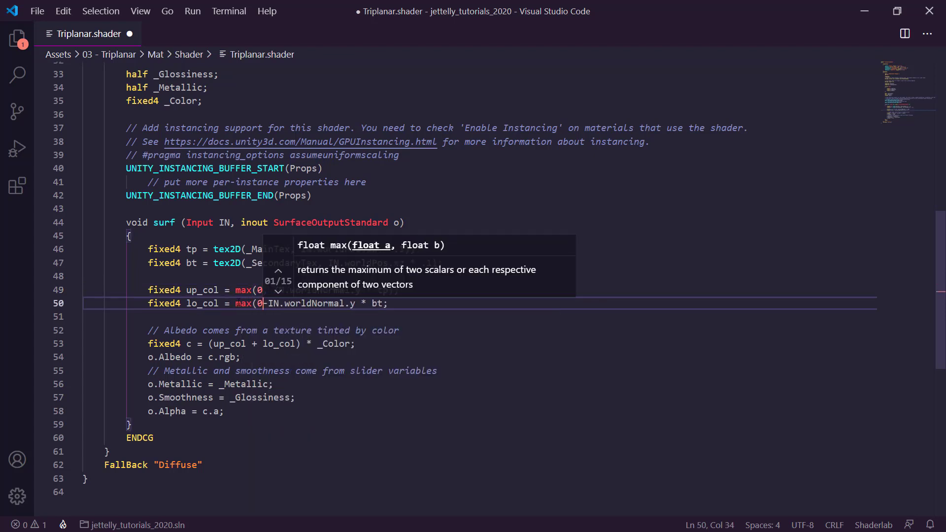
{"action": "type", "text": ","}
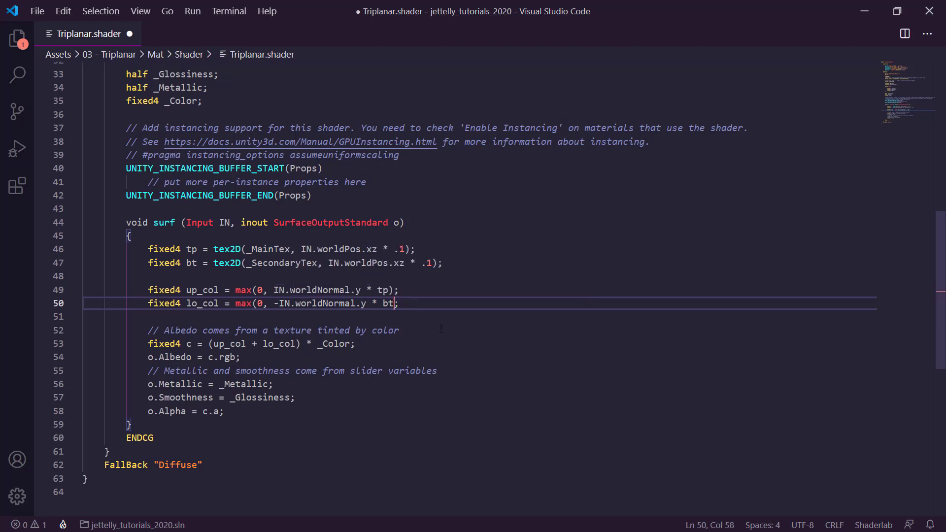
{"action": "left_click", "coordinate": [398, 303]}
{"action": "type", "text": ")"}
{"action": "left_click", "coordinate": [445, 300]}
{"action": "key", "text": "ctrl+s"}
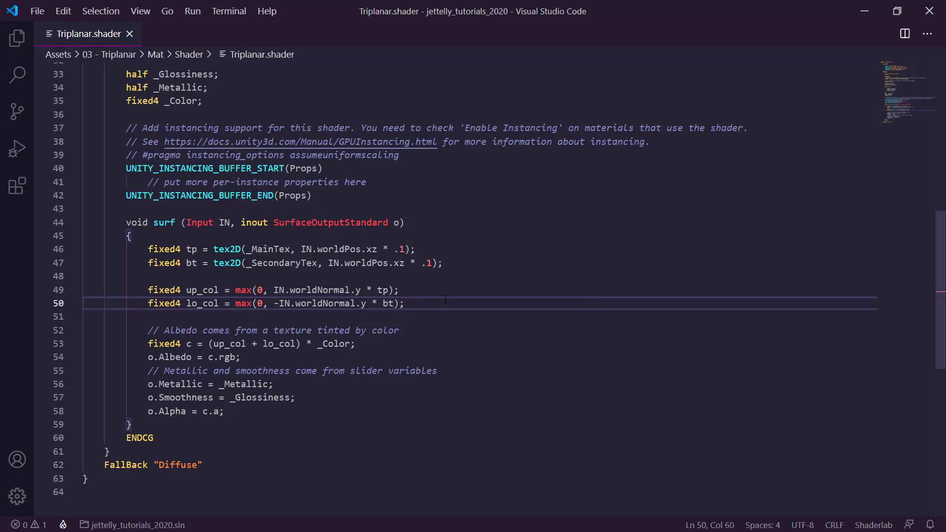
{"action": "key", "text": "alt+Tab"}
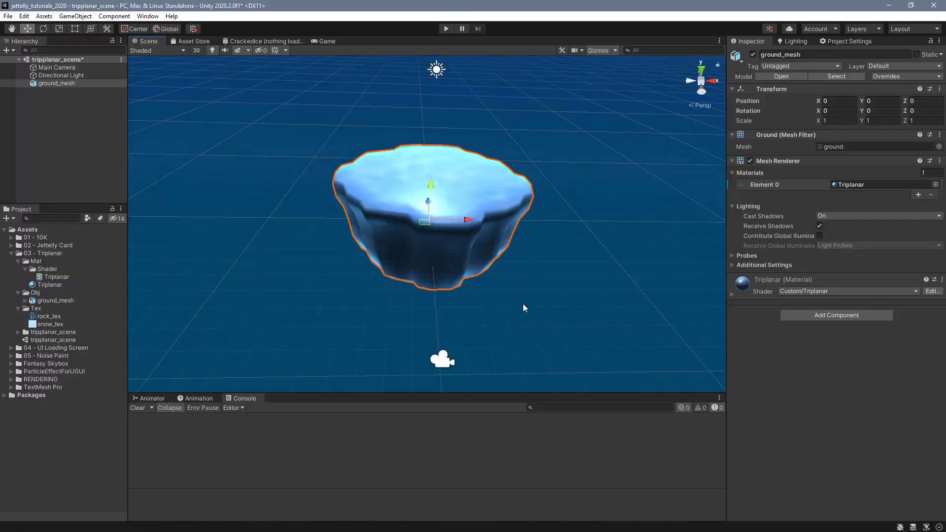
{"action": "mouse_move", "coordinate": [523, 304]}
{"action": "left_mouse_down", "text": "alt"}
{"action": "mouse_move", "coordinate": [496, 262]}
{"action": "mouse_move", "coordinate": [502, 317]}
{"action": "mouse_move", "coordinate": [463, 242]}
{"action": "mouse_move", "coordinate": [370, 313]}
{"action": "mouse_move", "coordinate": [539, 250]}
{"action": "left_mouse_up", "text": "alt"}
{"action": "key", "text": "e"}
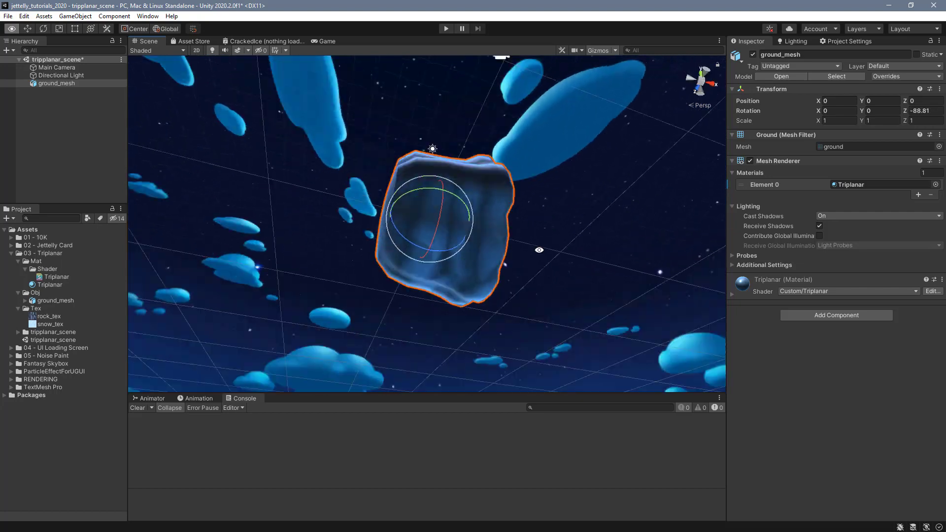
{"action": "left_click", "coordinate": [706, 71]}
{"action": "mouse_move", "coordinate": [409, 184]}
{"action": "left_mouse_down"}
{"action": "mouse_move", "coordinate": [263, 334]}
{"action": "mouse_move", "coordinate": [520, 302]}
{"action": "mouse_move", "coordinate": [682, 233]}
{"action": "left_mouse_up"}
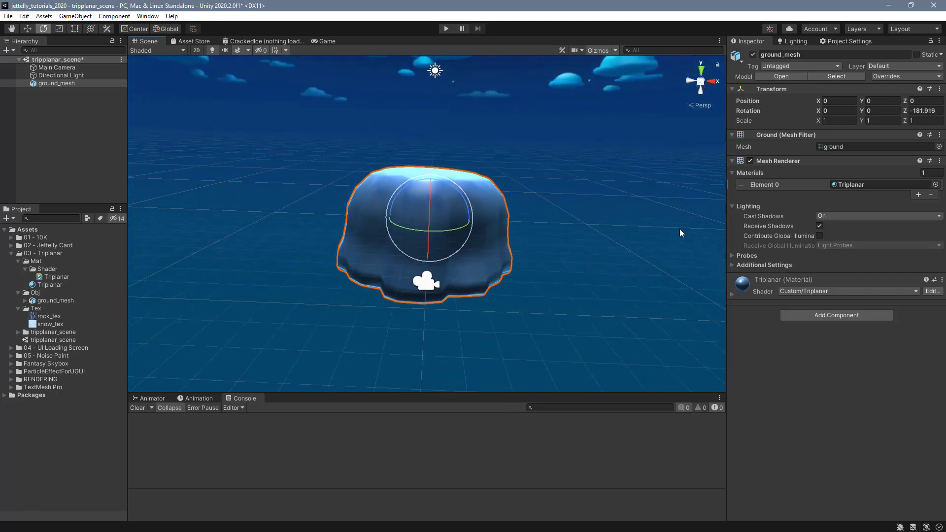
{"action": "left_click", "coordinate": [940, 88]}
{"action": "left_click", "coordinate": [848, 96]}
{"action": "left_click_drag", "start_coordinate": [680, 182], "coordinate": [566, 277], "text": "alt"}
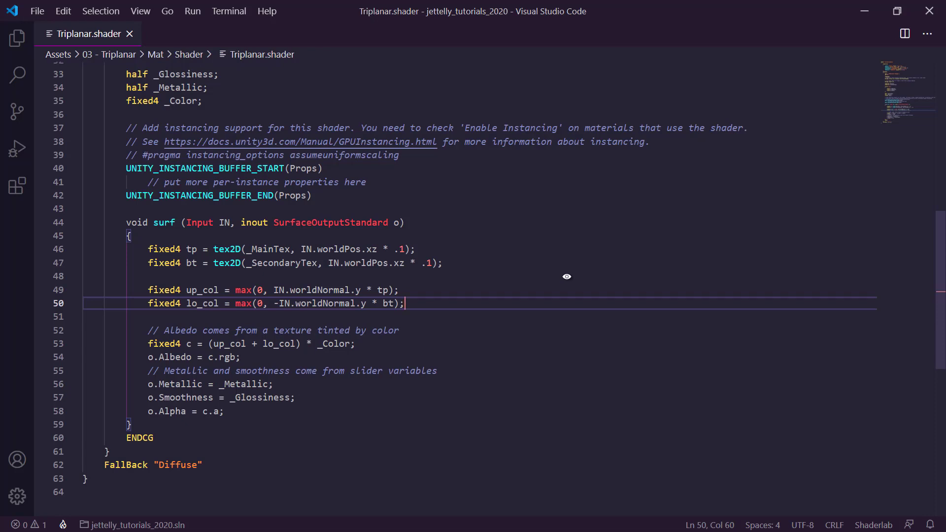
Insert fixed4 lr = tex2D(_SecondaryTex, IN.worldPos.yz * .1); as a new line after line 47
{"action": "left_click", "coordinate": [479, 254]}
{"action": "left_click", "coordinate": [465, 267]}
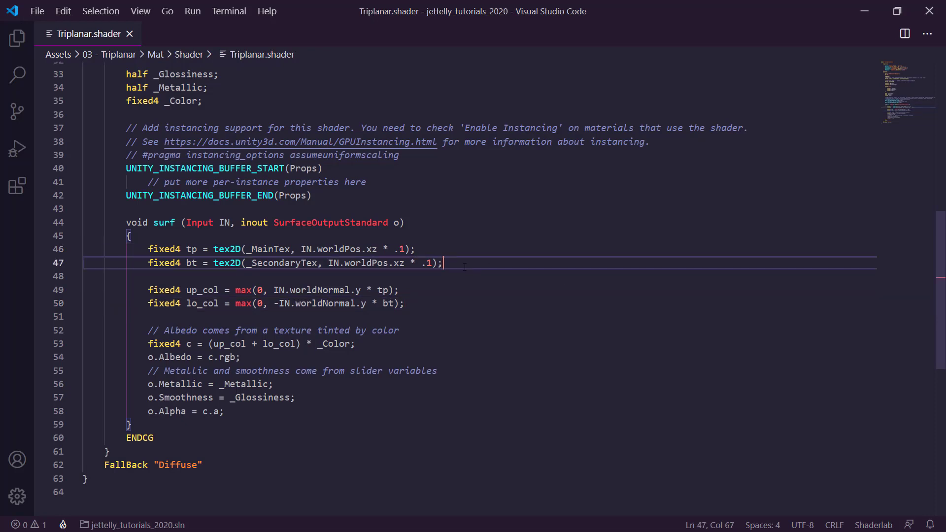
{"action": "key", "text": "Return"}
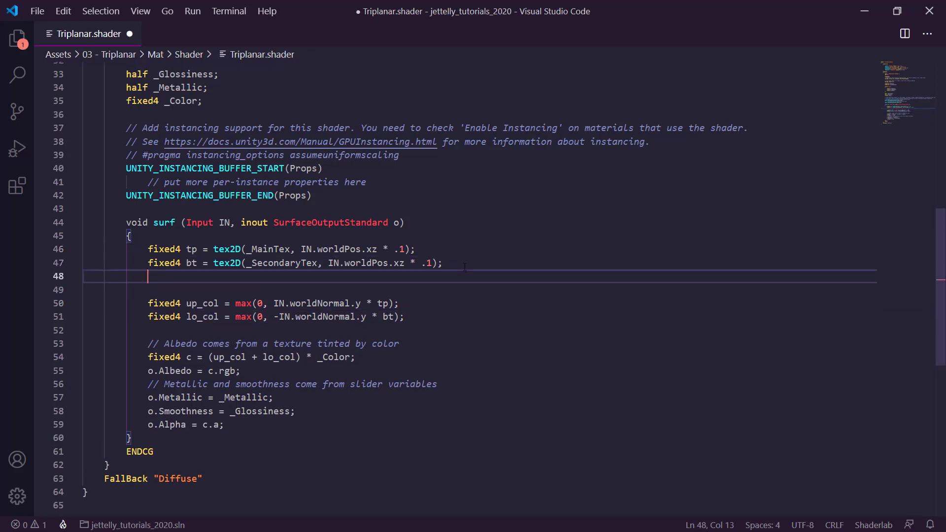
{"action": "type", "text": "fixed4"}
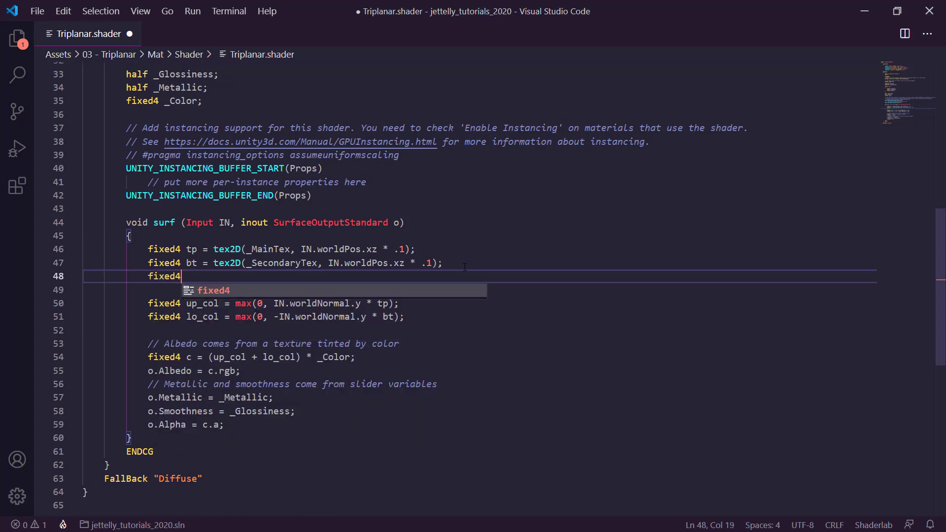
{"action": "type", "text": " lr "}
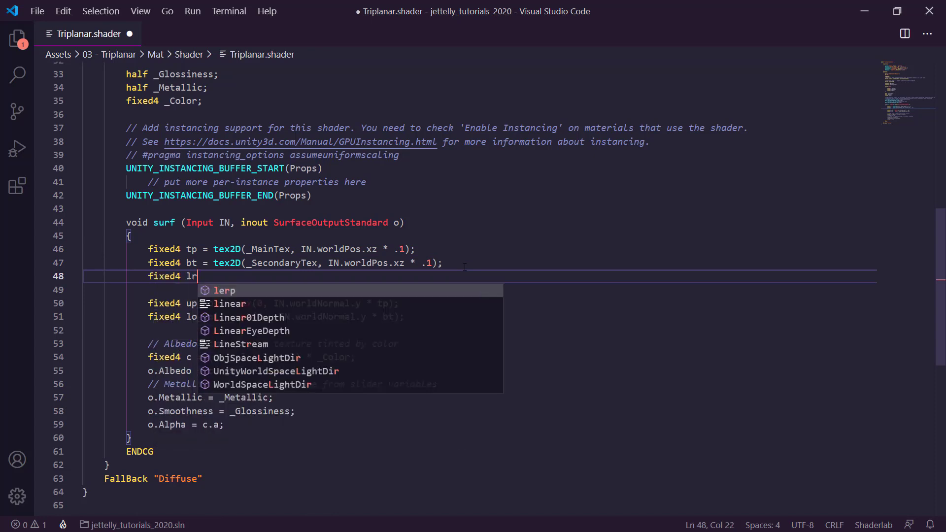
{"action": "type", "text": "= t"}
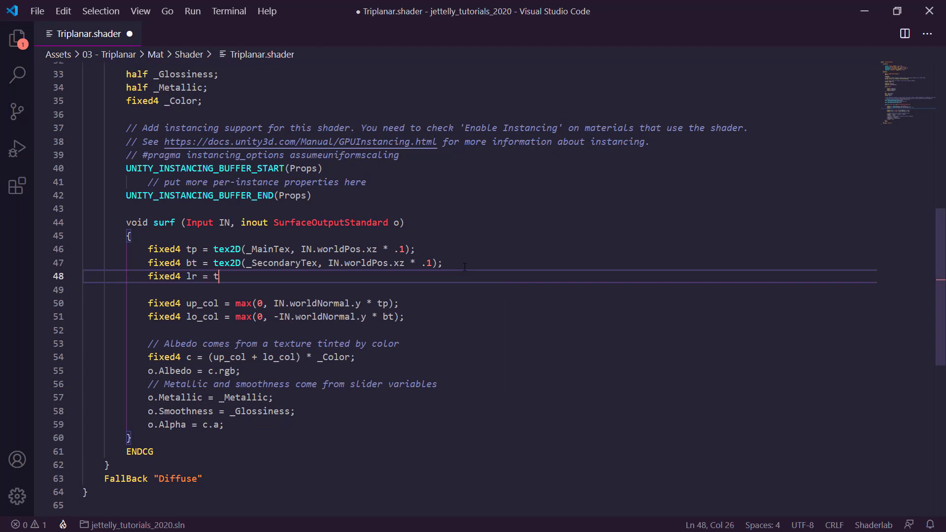
{"action": "type", "text": "ex"}
{"action": "key", "text": "Tab"}
{"action": "type", "text": "()"}
{"action": "type", "text": "_secon"}
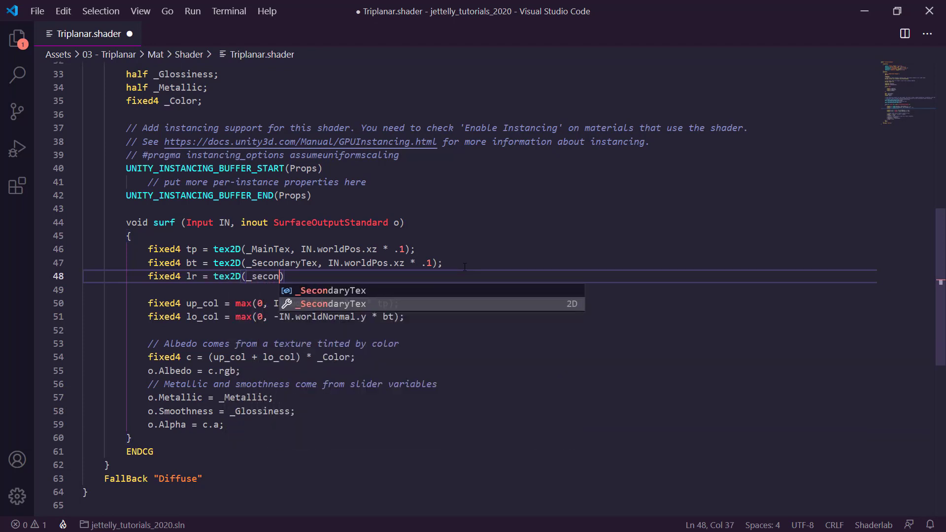
{"action": "key", "text": "Tab"}
{"action": "type", "text": ","}
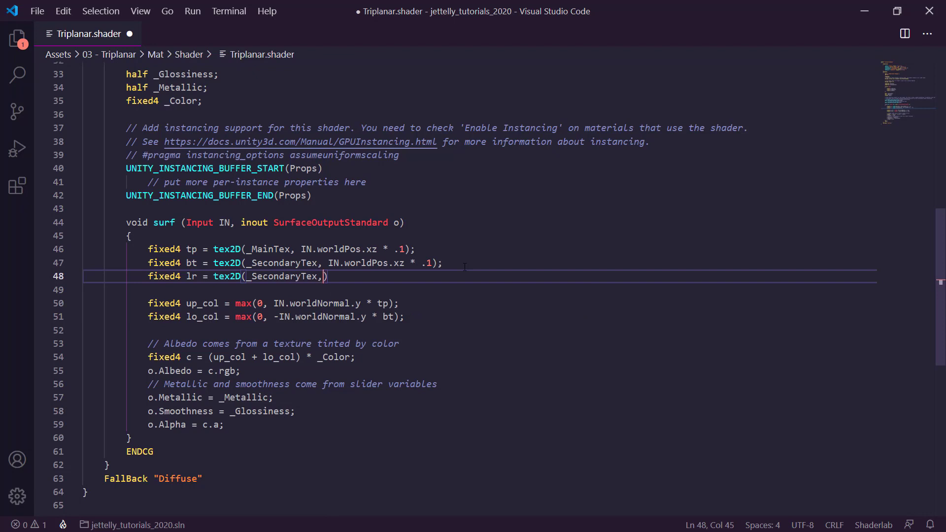
{"action": "type", "text": " IN"}
{"action": "type", "text": "."}
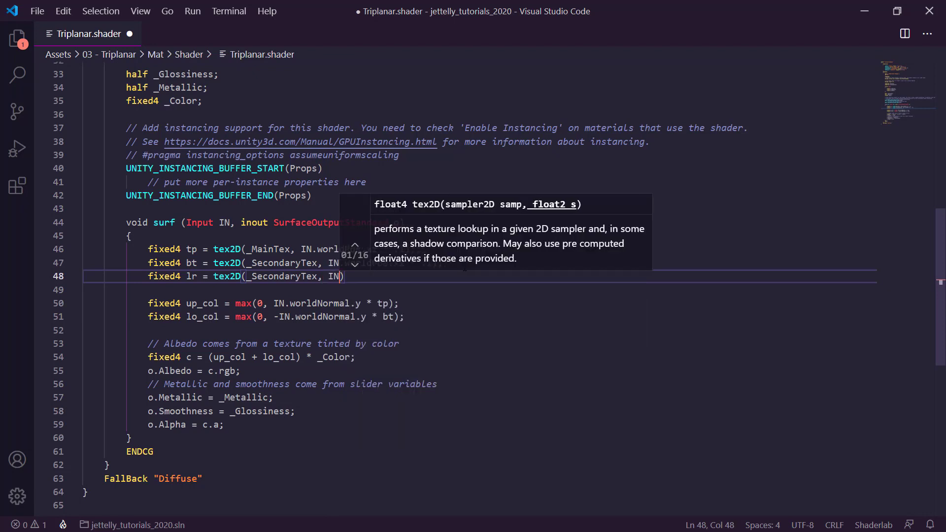
{"action": "type", "text": "wo"}
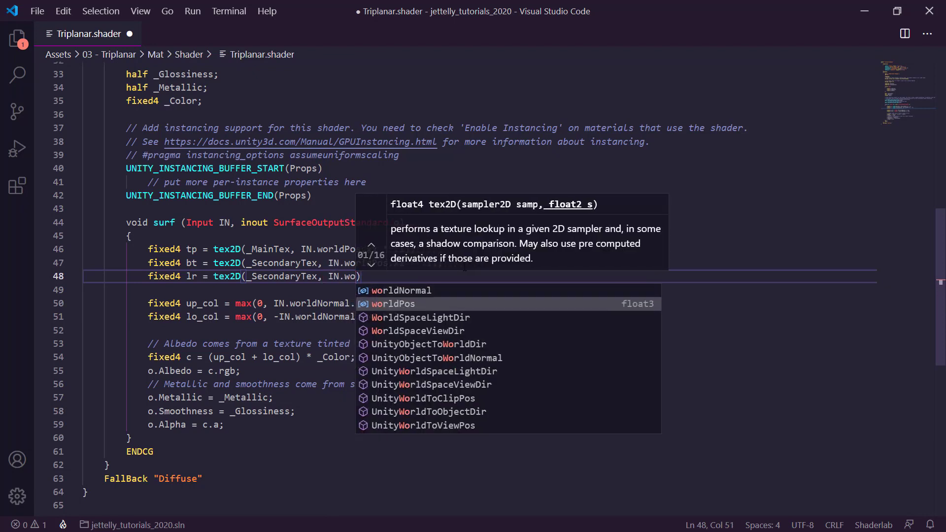
{"action": "key", "text": "Return"}
{"action": "type", "text": "."}
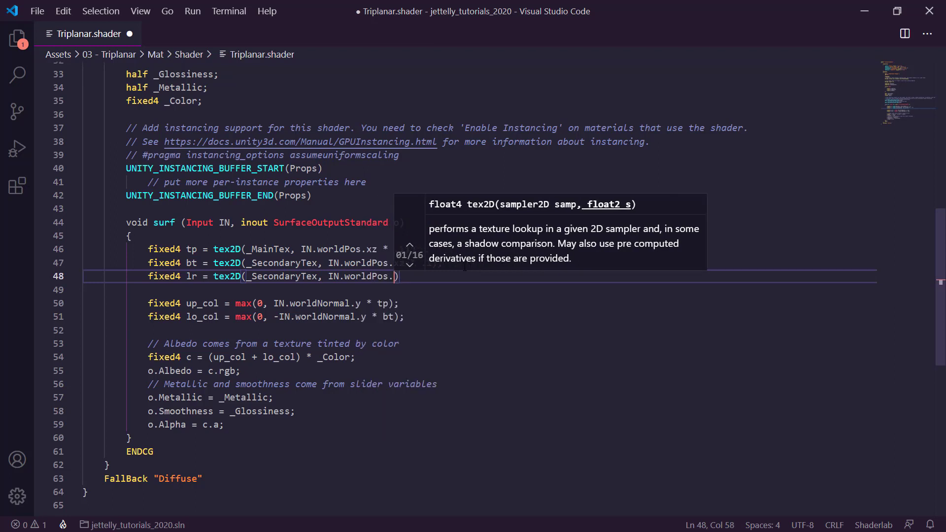
{"action": "type", "text": "yz * "}
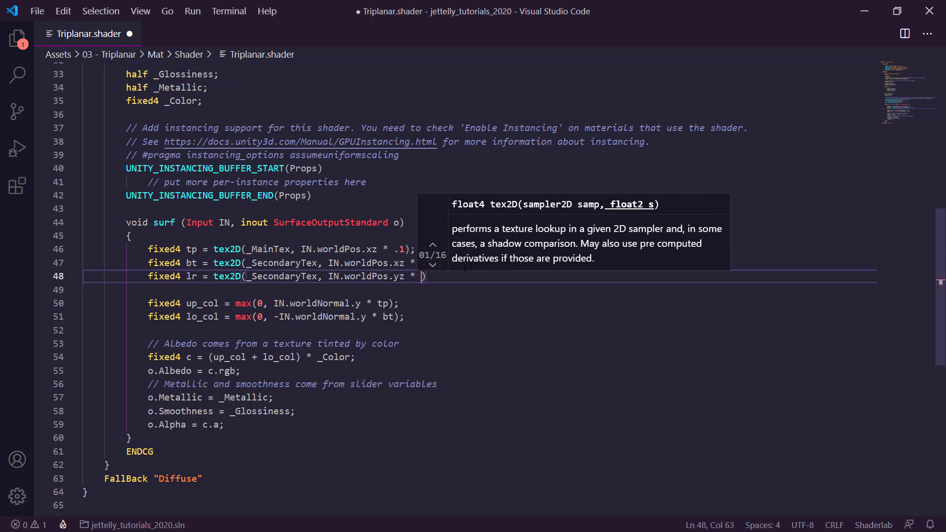
{"action": "type", "text": ".1)"}
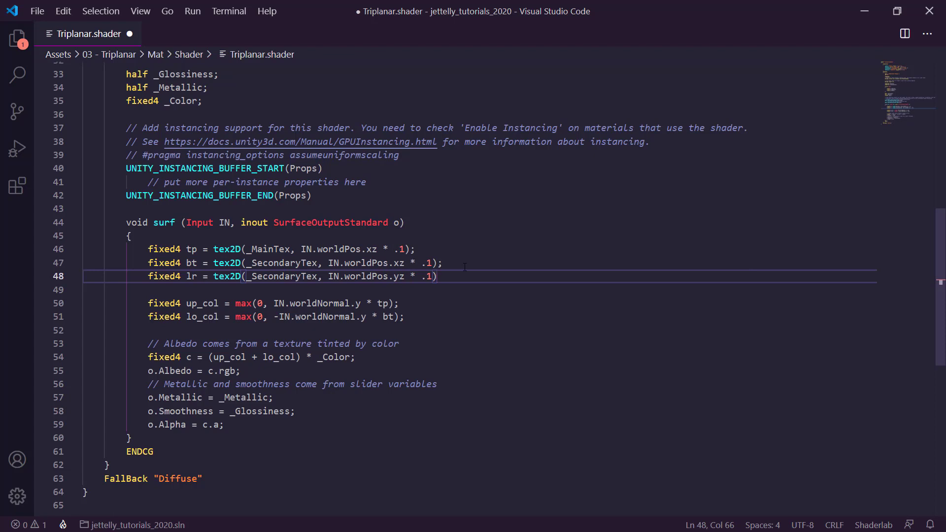
{"action": "type", "text": ";"}
Add fixed4 si_col = IN.worldNormal.x * lr; below the lo_col line and save
{"action": "left_click", "coordinate": [417, 318]}
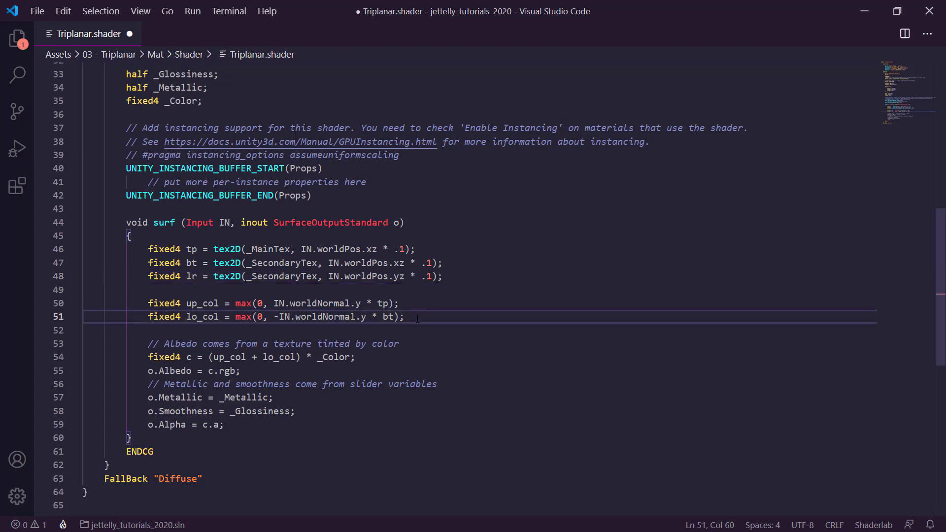
{"action": "key", "text": "Return"}
{"action": "type", "text": "fixed4"}
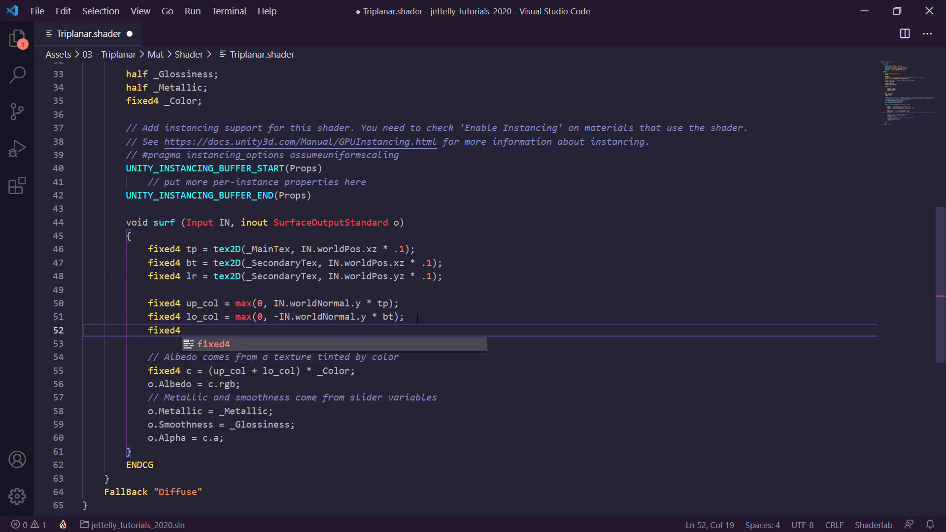
{"action": "type", "text": " si_col "}
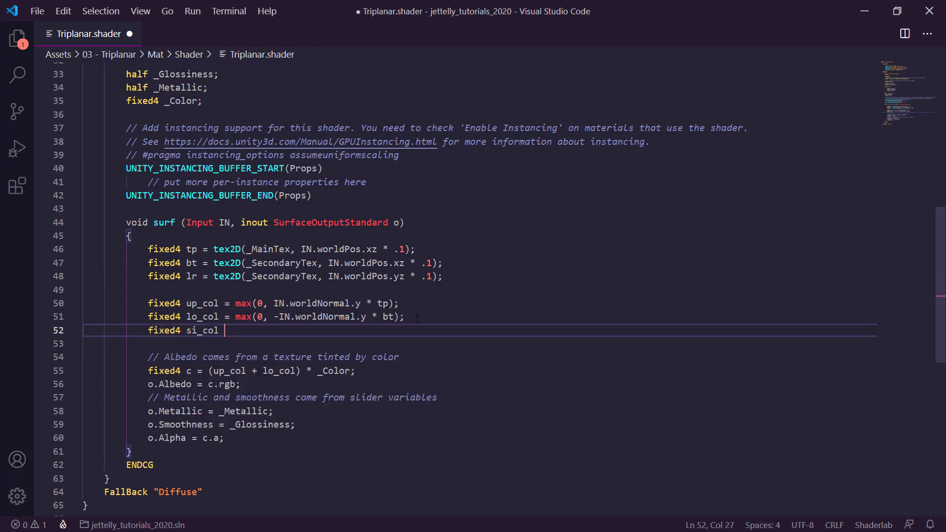
{"action": "type", "text": "= IN."}
{"action": "type", "text": "wo"}
{"action": "key", "text": "Up"}
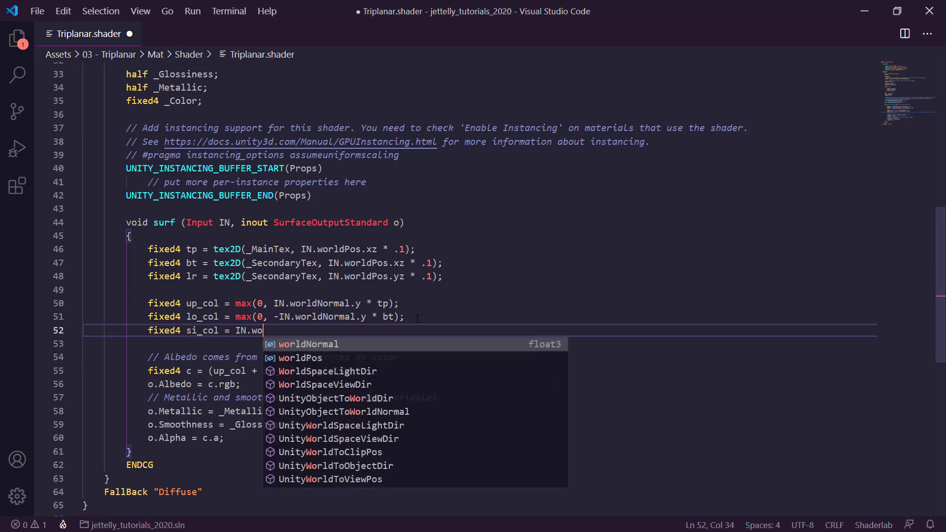
{"action": "key", "text": "Return"}
{"action": "type", "text": "."}
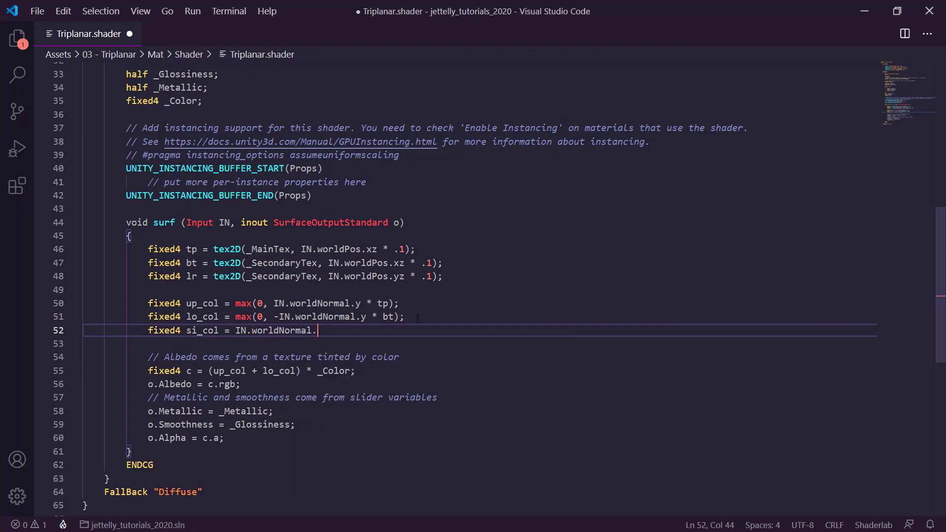
{"action": "type", "text": "x * "}
{"action": "type", "text": "lr"}
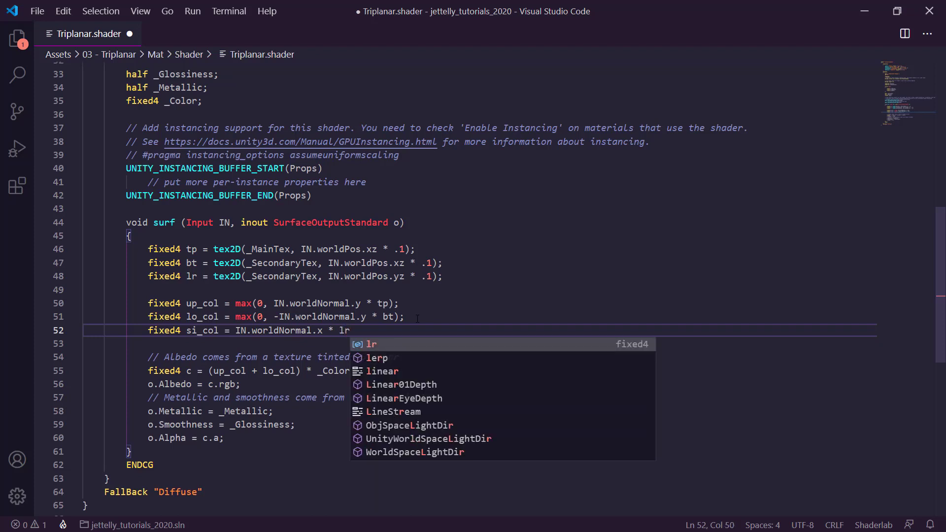
{"action": "type", "text": ";"}
{"action": "key", "text": "ctrl+s"}
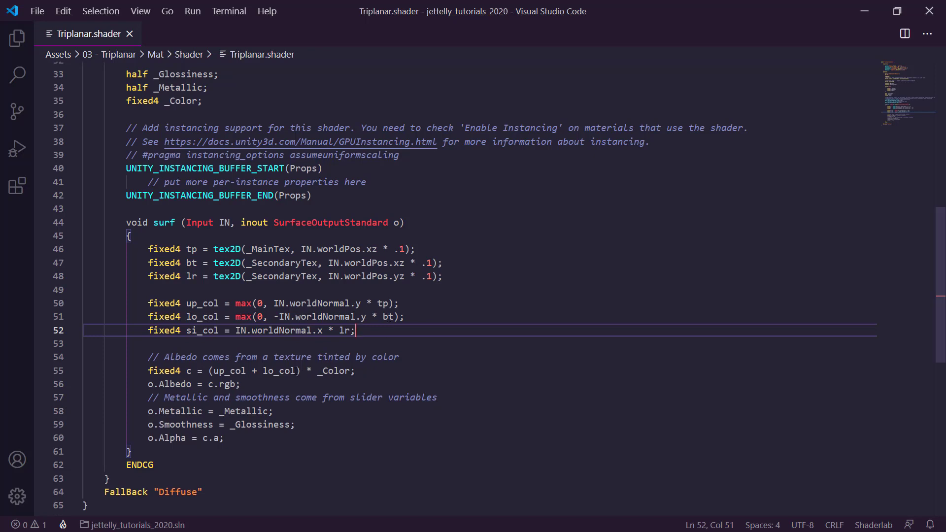
Append + abs(si_col) to the albedo sum and save the shader
{"action": "left_click", "coordinate": [296, 371]}
{"action": "type", "text": "+ "}
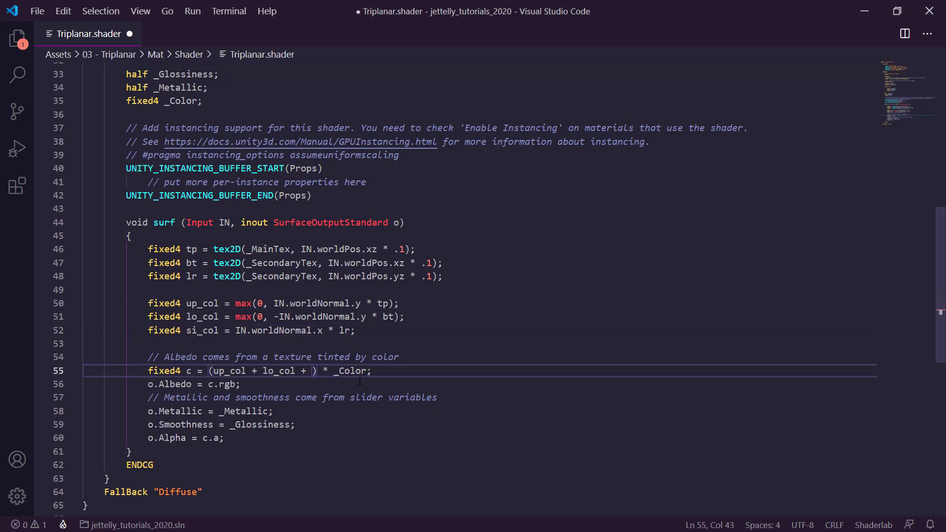
{"action": "type", "text": "abs()"}
{"action": "type", "text": "si_col"}
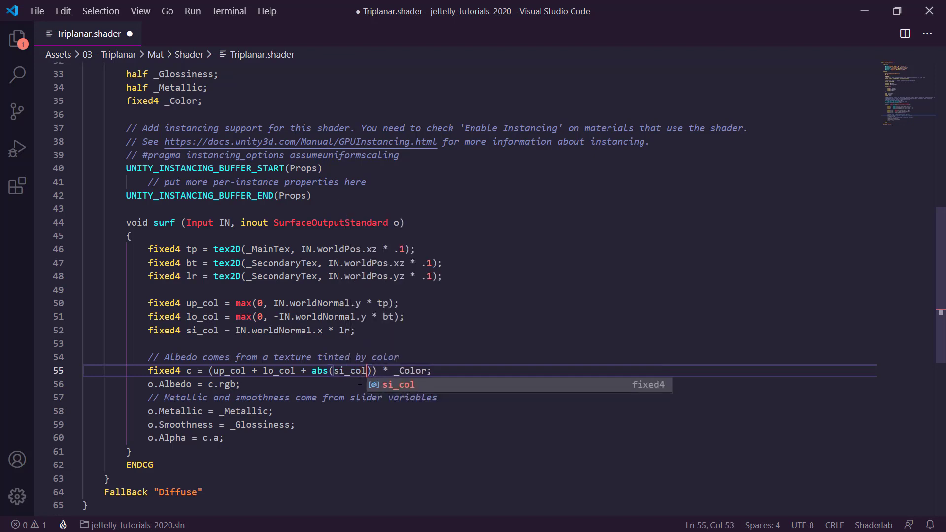
{"action": "left_click", "coordinate": [473, 370]}
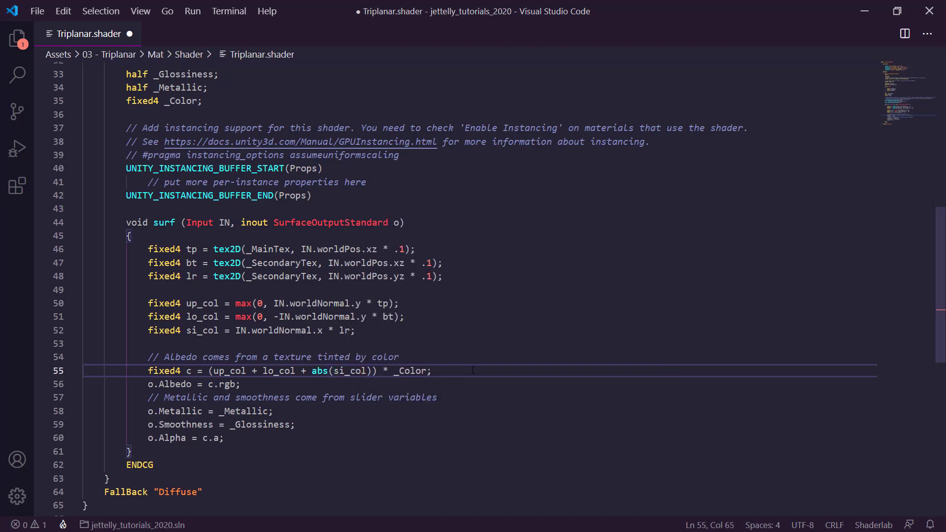
{"action": "key", "text": "ctrl+s"}
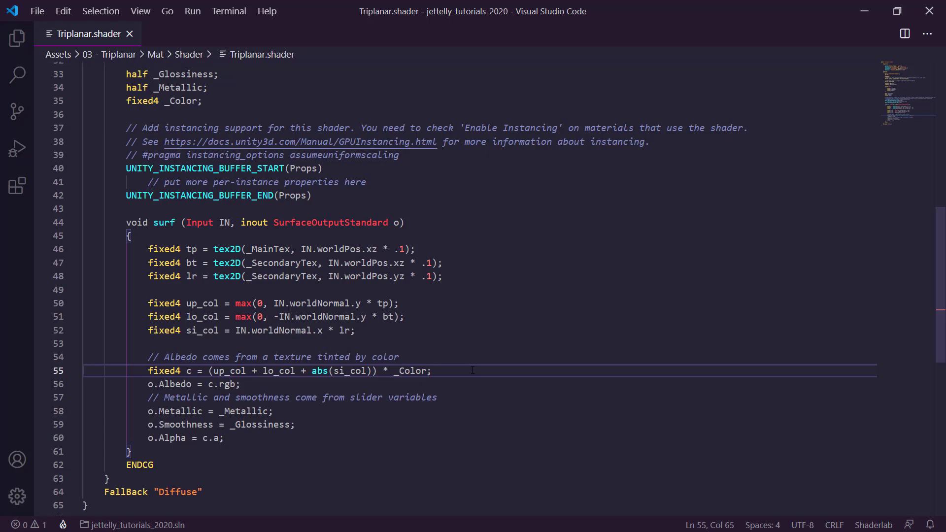
{"action": "key", "text": "alt+Tab"}
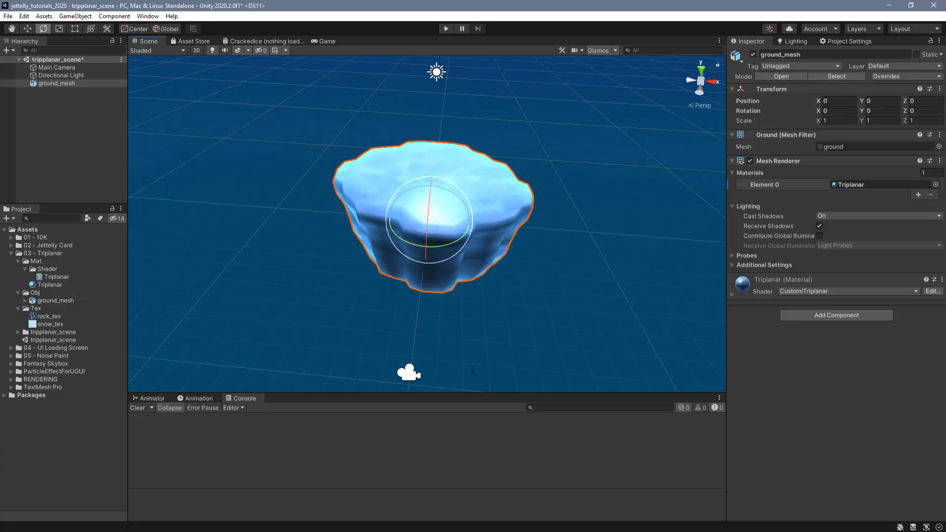
{"action": "mouse_move", "coordinate": [355, 321]}
{"action": "left_mouse_down", "text": "alt"}
{"action": "mouse_move", "coordinate": [326, 276]}
{"action": "mouse_move", "coordinate": [460, 203]}
{"action": "mouse_move", "coordinate": [405, 124]}
{"action": "mouse_move", "coordinate": [457, 177]}
{"action": "mouse_move", "coordinate": [466, 262]}
{"action": "left_mouse_up", "text": "alt"}
{"action": "key", "text": "w"}
{"action": "mouse_move", "coordinate": [471, 220]}
{"action": "left_mouse_down"}
{"action": "mouse_move", "coordinate": [477, 229]}
{"action": "mouse_move", "coordinate": [401, 199]}
{"action": "mouse_move", "coordinate": [397, 214]}
{"action": "mouse_move", "coordinate": [376, 209]}
{"action": "left_mouse_up"}
{"action": "left_click", "coordinate": [940, 89]}
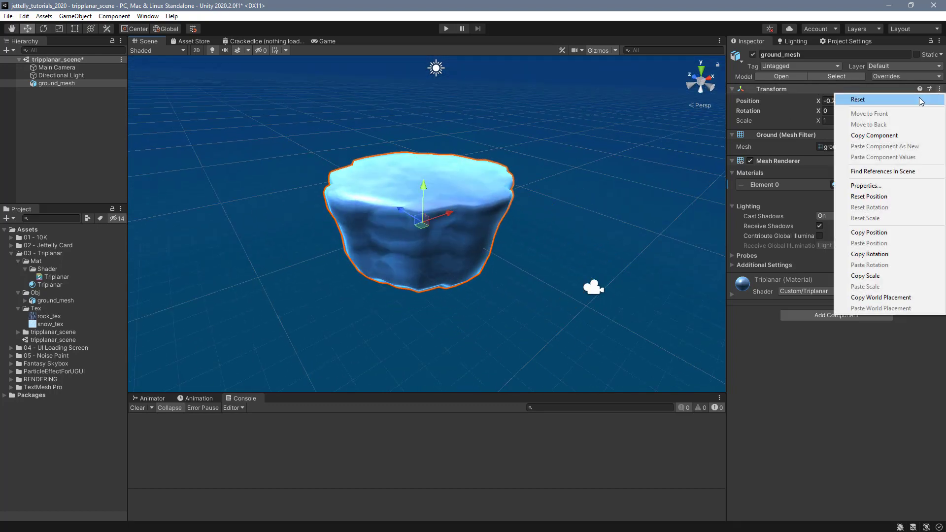
{"action": "left_click", "coordinate": [920, 99]}
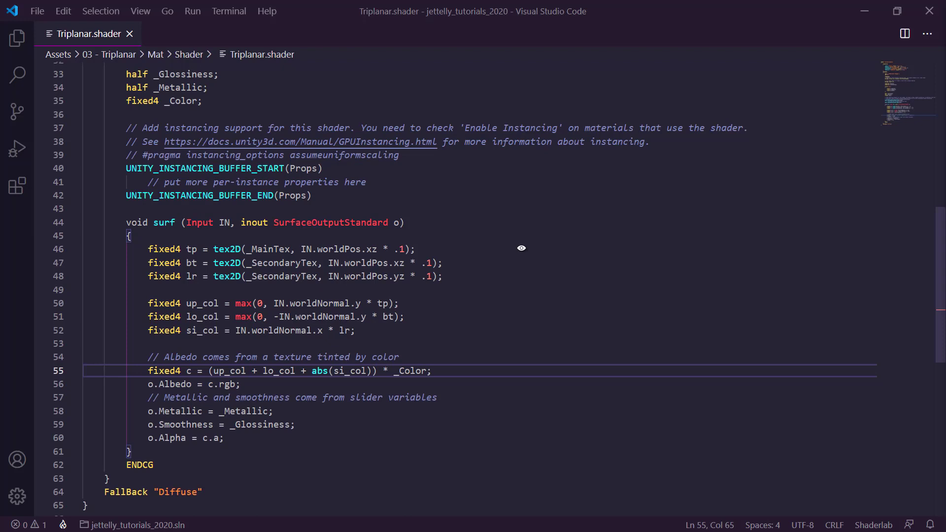
Insert fixed4 fb = tex2D(_SecondaryTex, IN.worldPos.xy * .1); below the lr sample line
{"action": "left_click", "coordinate": [473, 273]}
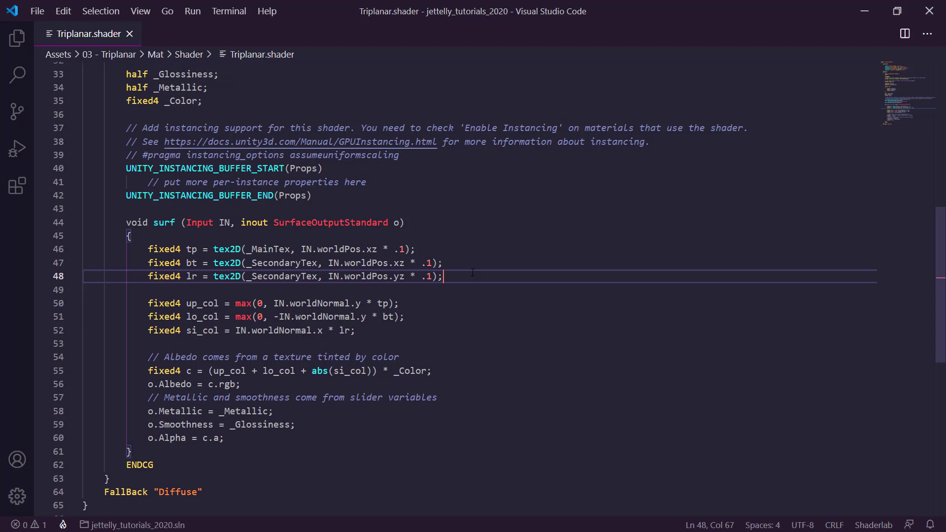
{"action": "key", "text": "Return"}
{"action": "type", "text": "fixed4"}
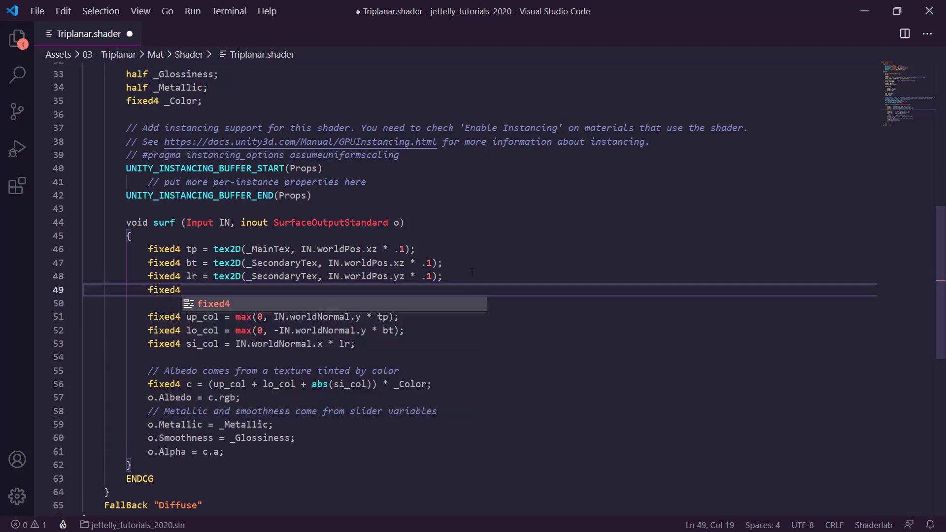
{"action": "type", "text": " fb "}
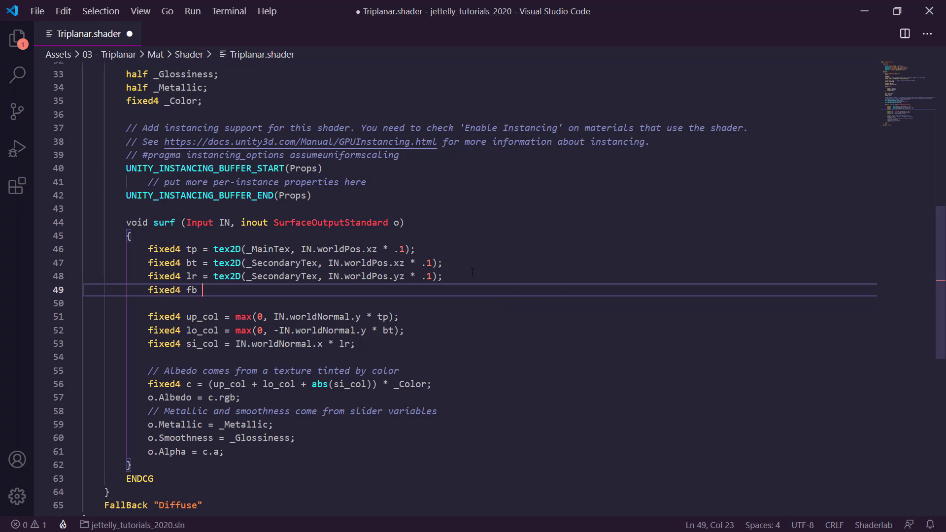
{"action": "type", "text": "= t"}
{"action": "key", "text": "Tab"}
{"action": "type", "text": "("}
{"action": "type", "text": "_s"}
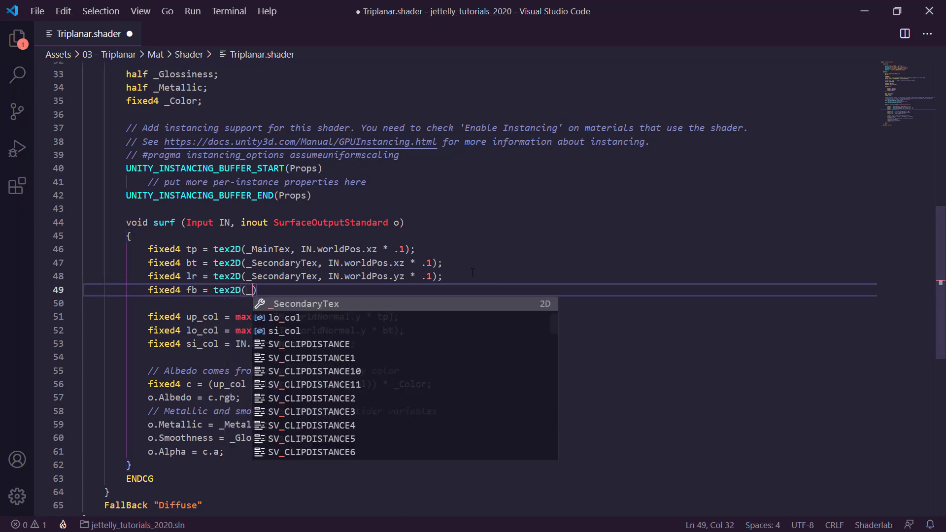
{"action": "type", "text": "econ"}
{"action": "key", "text": "Tab"}
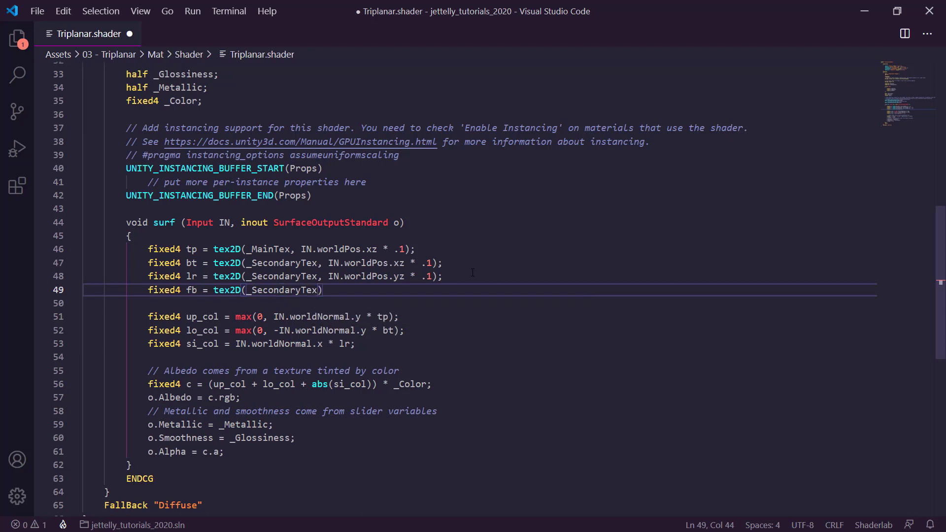
{"action": "type", "text": ", "}
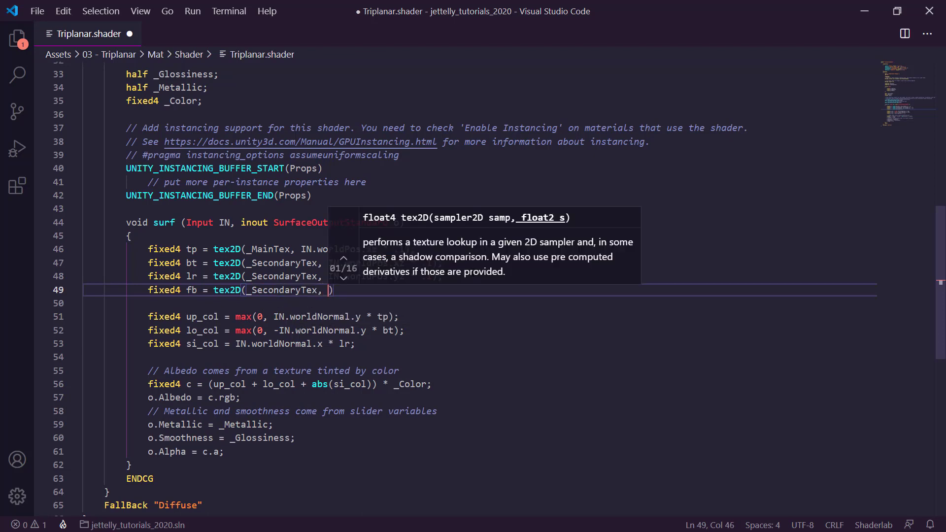
{"action": "type", "text": "IN.wor"}
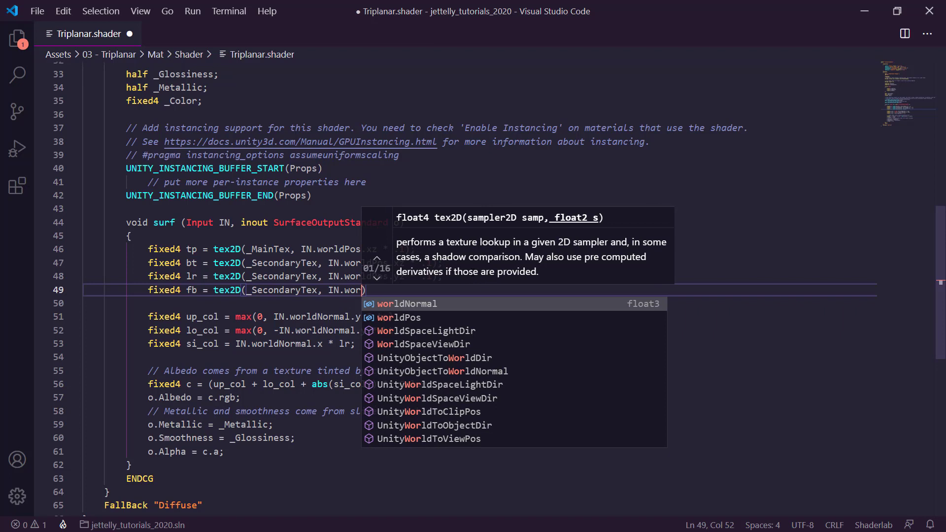
{"action": "key", "text": "Down"}
{"action": "key", "text": "Tab"}
{"action": "type", "text": "."}
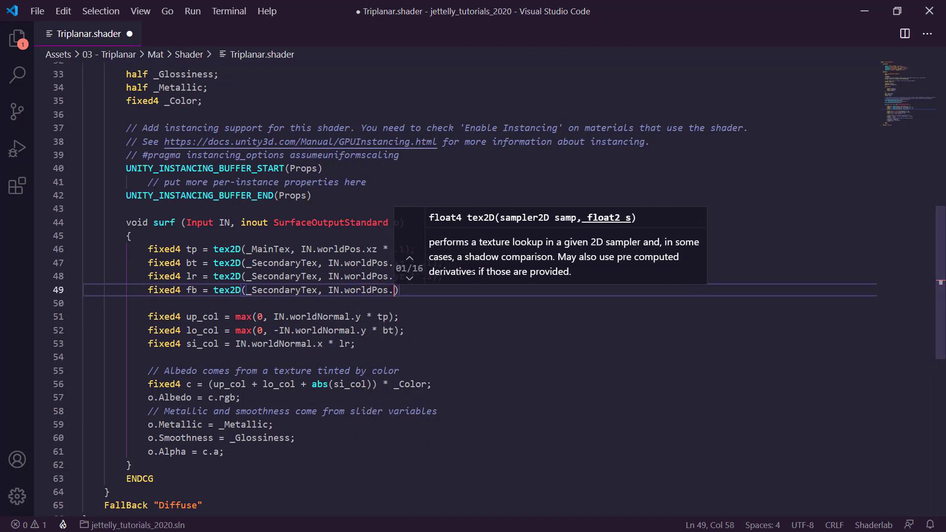
{"action": "type", "text": "xy * "}
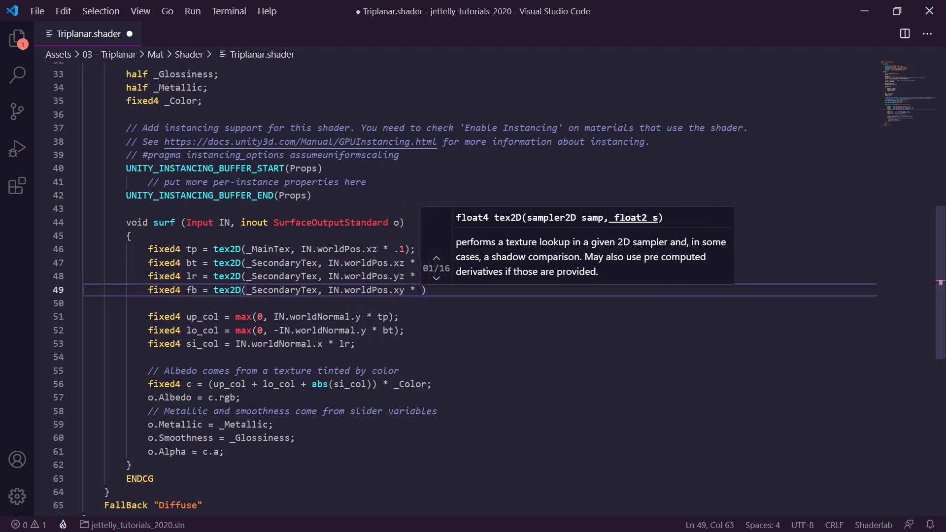
{"action": "type", "text": ".1);"}
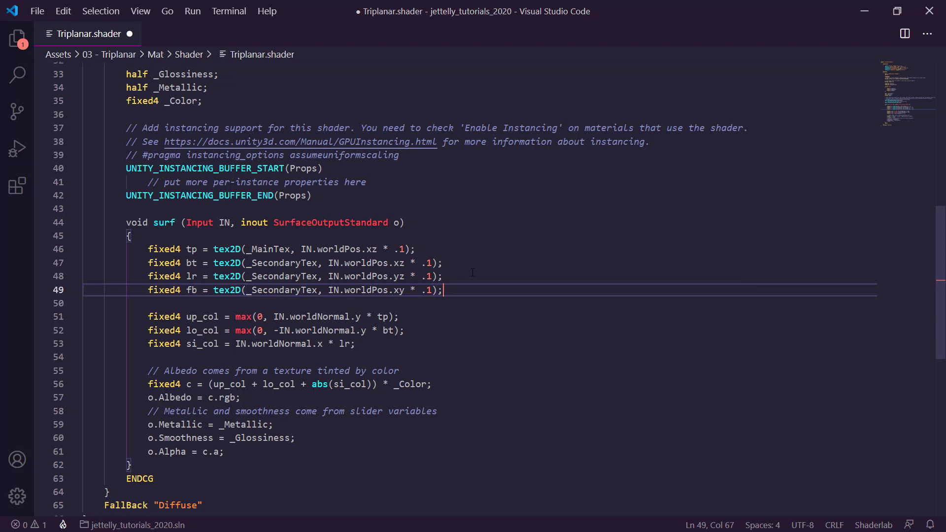
Add fixed4 fr_col = IN.worldNormal.z * fb; below the si_col line
{"action": "scroll", "coordinate": [473, 273], "scroll_direction": "down", "scroll_amount": 1}
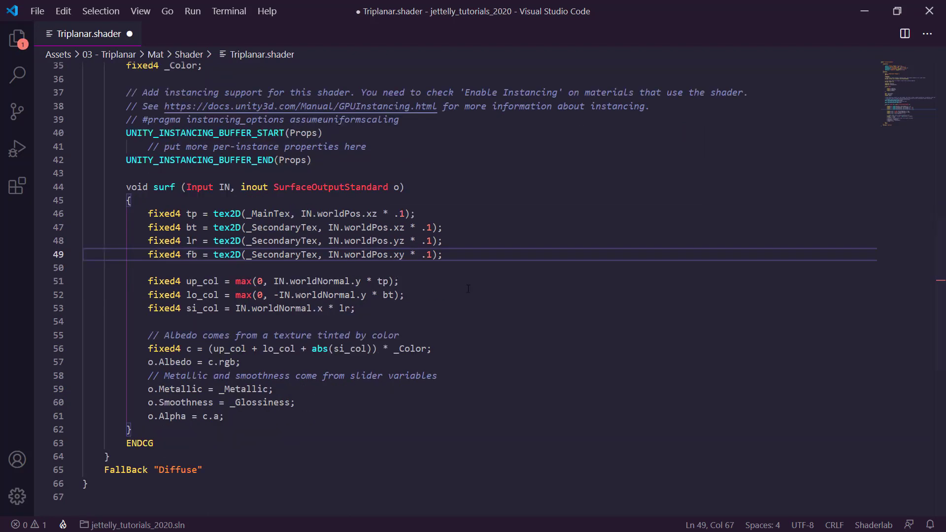
{"action": "left_click", "coordinate": [408, 308]}
{"action": "key", "text": "Return"}
{"action": "type", "text": "f"}
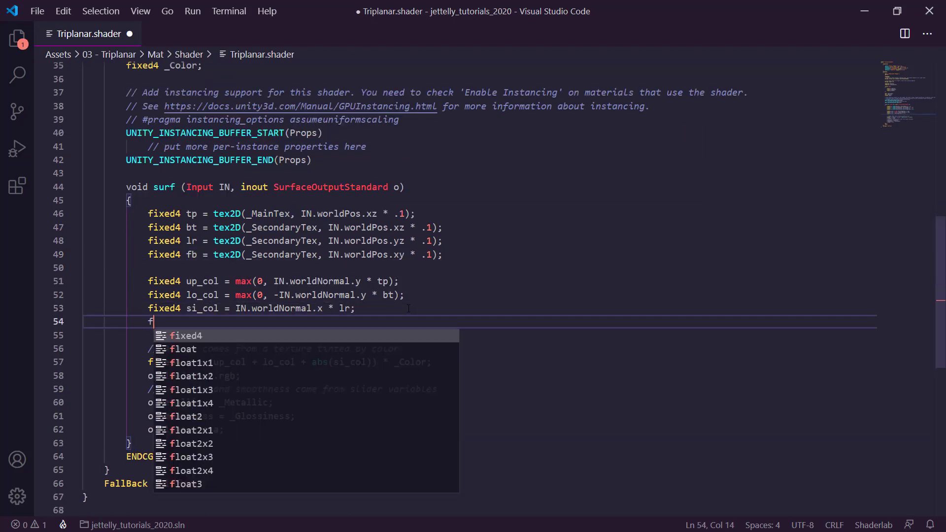
{"action": "type", "text": "ixed4"}
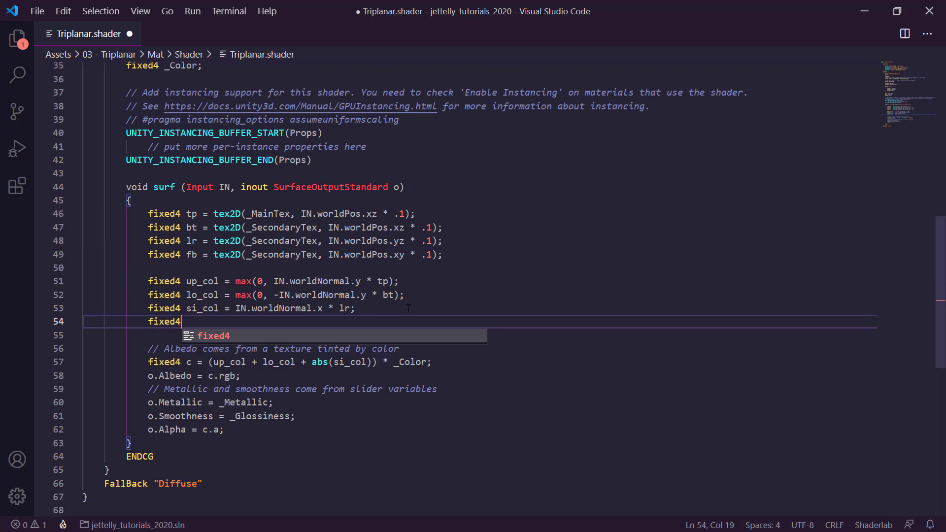
{"action": "type", "text": " fr_col "}
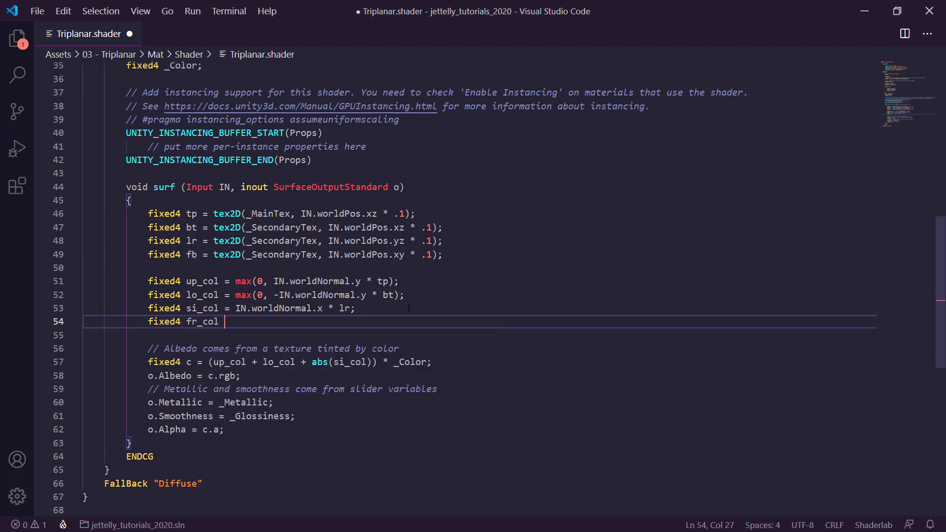
{"action": "type", "text": "= IN.w"}
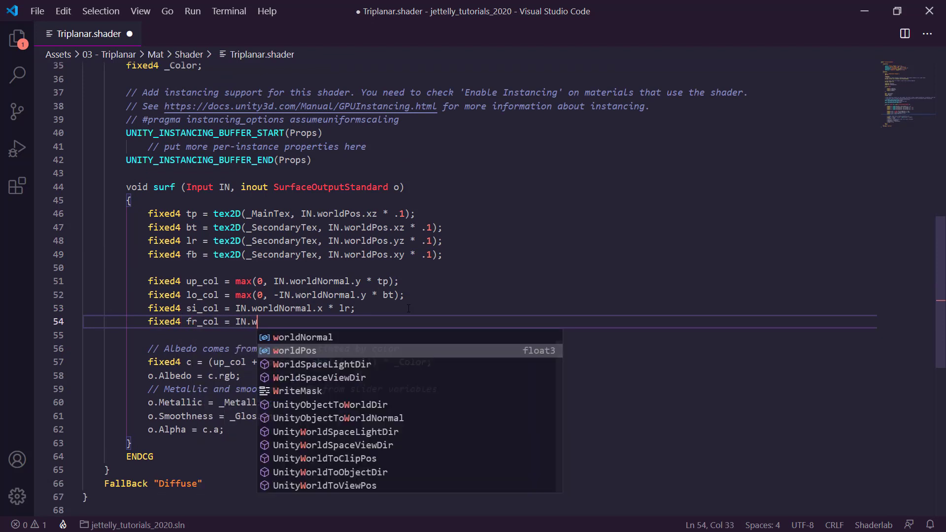
{"action": "type", "text": "o"}
{"action": "key", "text": "Up"}
{"action": "key", "text": "Return"}
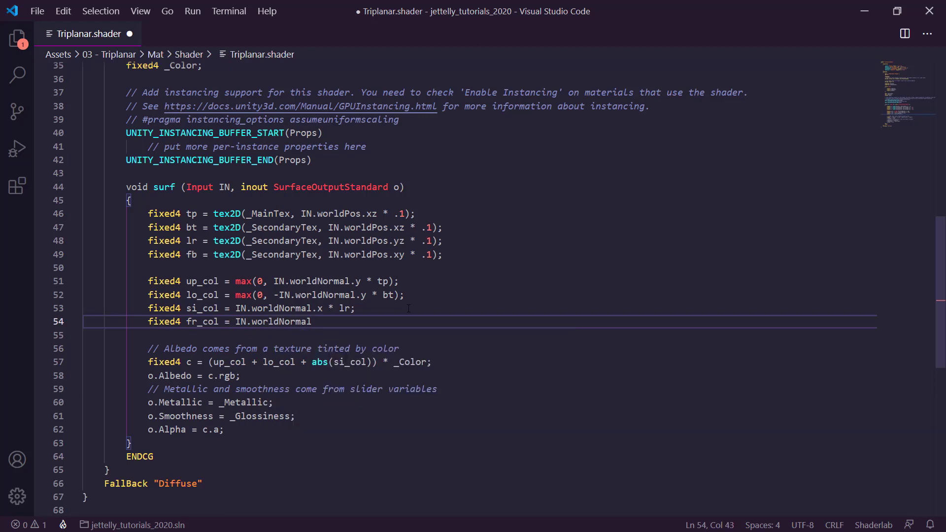
{"action": "type", "text": ".z *"}
{"action": "type", "text": " fb;"}
Add + abs(si_col) + abs(fr_col) to line 57's albedo sum and save the shader
{"action": "left_click", "coordinate": [373, 362]}
{"action": "type", "text": "+ "}
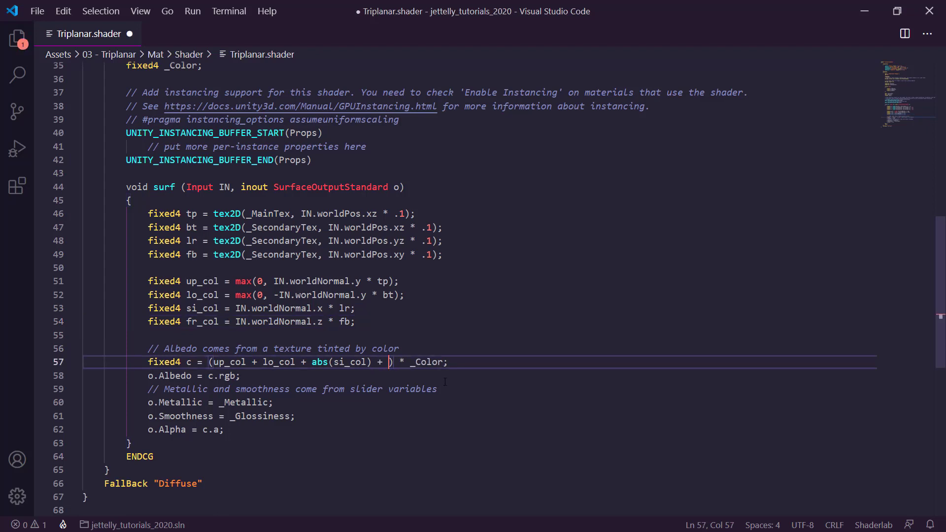
{"action": "type", "text": "abs(si_col) + abs("}
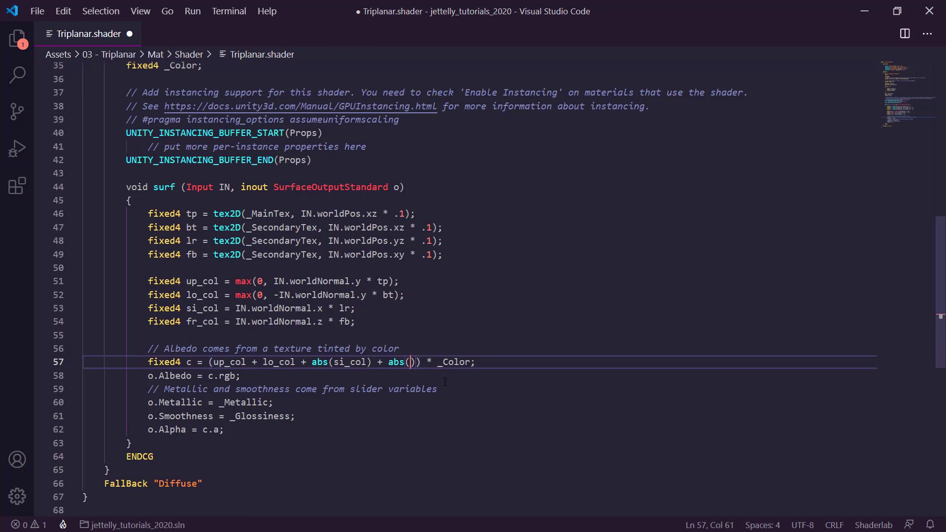
{"action": "type", "text": "fr_col"}
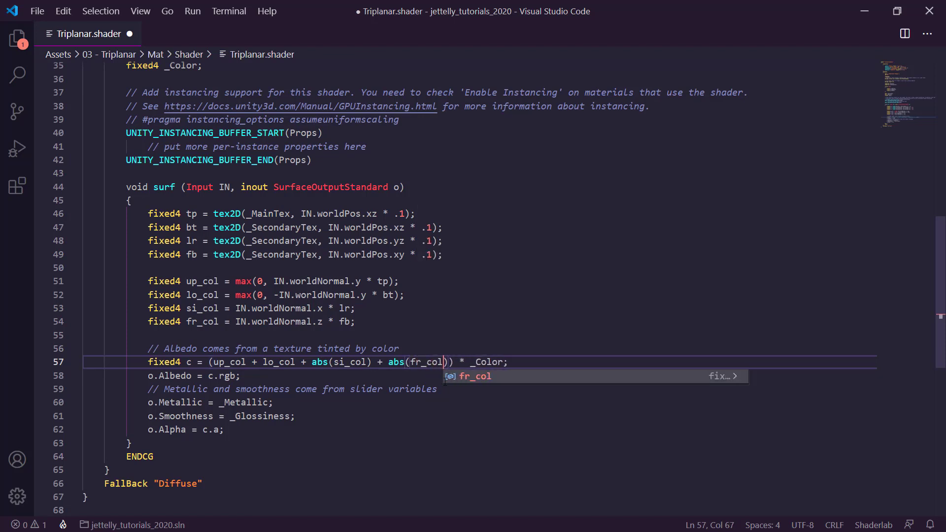
{"action": "key", "text": "End"}
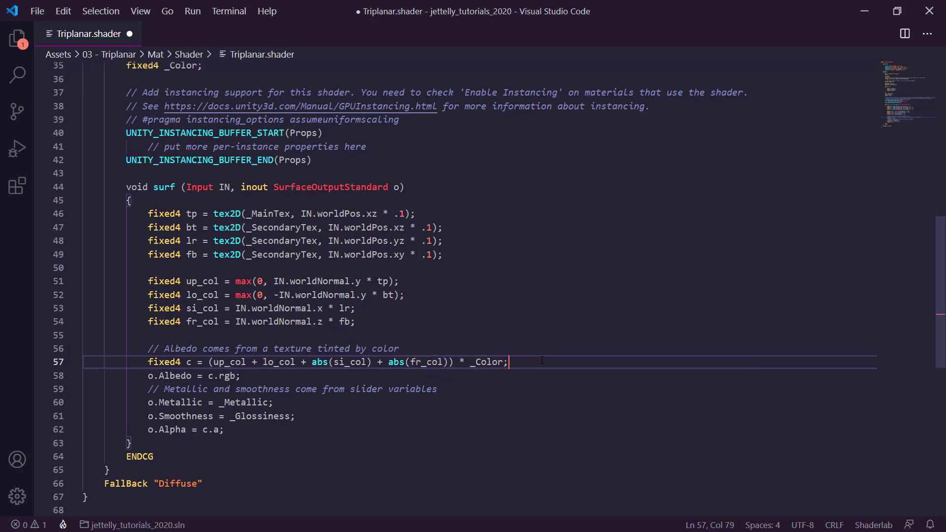
{"action": "key", "text": "ctrl+s"}
{"action": "key", "text": "alt+Tab"}
Raise ground_mesh and stretch it taller on Y to preview the triplanar texturing
{"action": "mouse_move", "coordinate": [532, 351]}
{"action": "left_mouse_down", "text": "alt"}
{"action": "mouse_move", "coordinate": [531, 219]}
{"action": "mouse_move", "coordinate": [527, 246]}
{"action": "left_mouse_up", "text": "alt"}
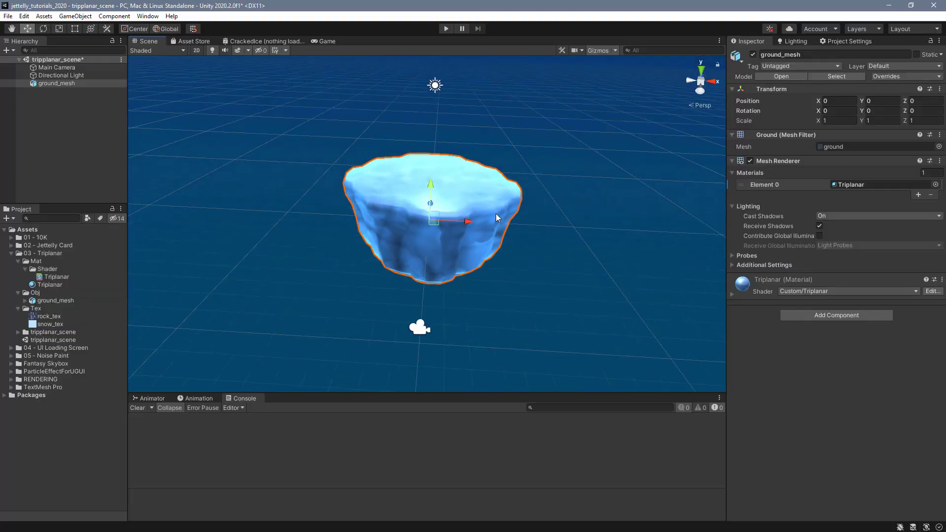
{"action": "left_click_drag", "start_coordinate": [432, 186], "coordinate": [436, 128]}
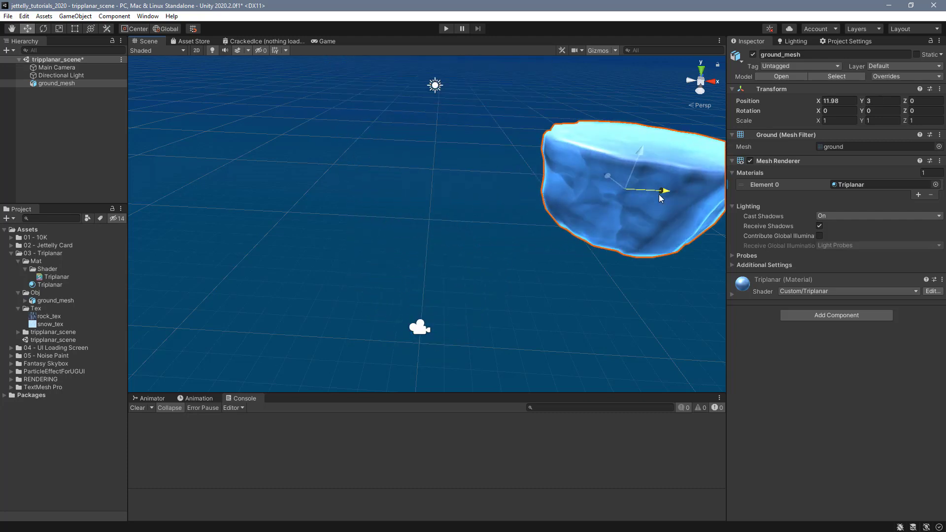
{"action": "mouse_move", "coordinate": [468, 181]}
{"action": "left_mouse_down"}
{"action": "mouse_move", "coordinate": [387, 185]}
{"action": "mouse_move", "coordinate": [453, 182]}
{"action": "left_mouse_up"}
{"action": "key", "text": "ctrl+z"}
{"action": "key", "text": "r"}
{"action": "left_click_drag", "start_coordinate": [436, 138], "coordinate": [432, 116]}
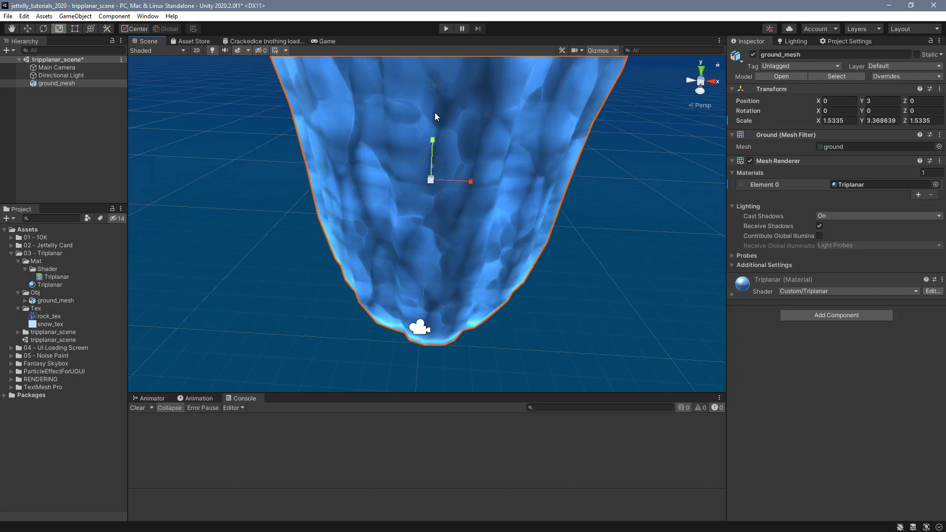
{"action": "mouse_move", "coordinate": [448, 263]}
{"action": "left_mouse_down", "text": "alt"}
{"action": "mouse_move", "coordinate": [518, 188]}
{"action": "mouse_move", "coordinate": [513, 197]}
{"action": "left_mouse_up", "text": "alt"}
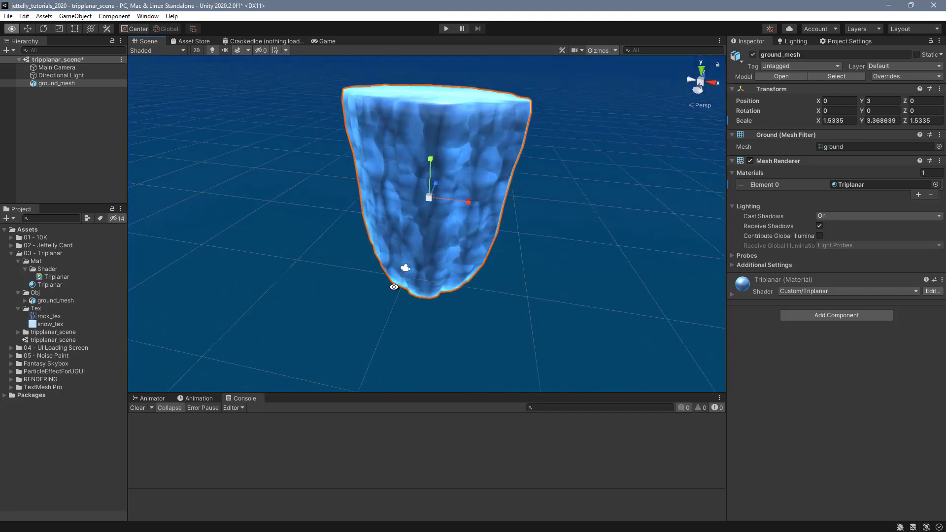
Reset ground_mesh's transform to its defaults and view it from a low angle
{"action": "left_click", "coordinate": [940, 89]}
{"action": "left_click", "coordinate": [912, 99]}
{"action": "mouse_move", "coordinate": [458, 198]}
{"action": "left_mouse_down", "text": "alt"}
{"action": "mouse_move", "coordinate": [475, 171]}
{"action": "mouse_move", "coordinate": [491, 281]}
{"action": "left_mouse_up", "text": "alt"}
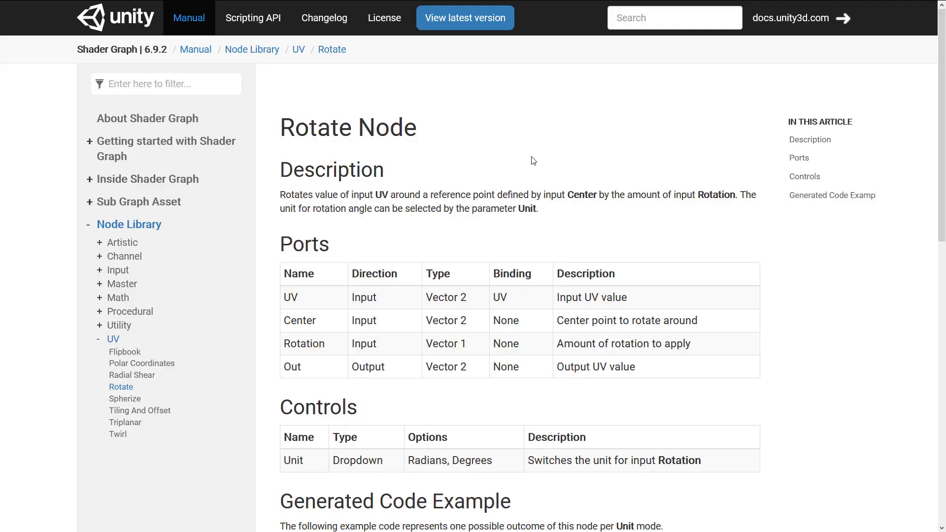
Copy the Unity_Rotate_Degrees_float generated code example from the Rotate Node page and return to VS Code
{"action": "scroll", "coordinate": [533, 163], "scroll_direction": "down", "scroll_amount": 3}
{"action": "scroll", "coordinate": [522, 187], "scroll_direction": "down", "scroll_amount": 4}
{"action": "scroll", "coordinate": [509, 217], "scroll_direction": "down", "scroll_amount": 3}
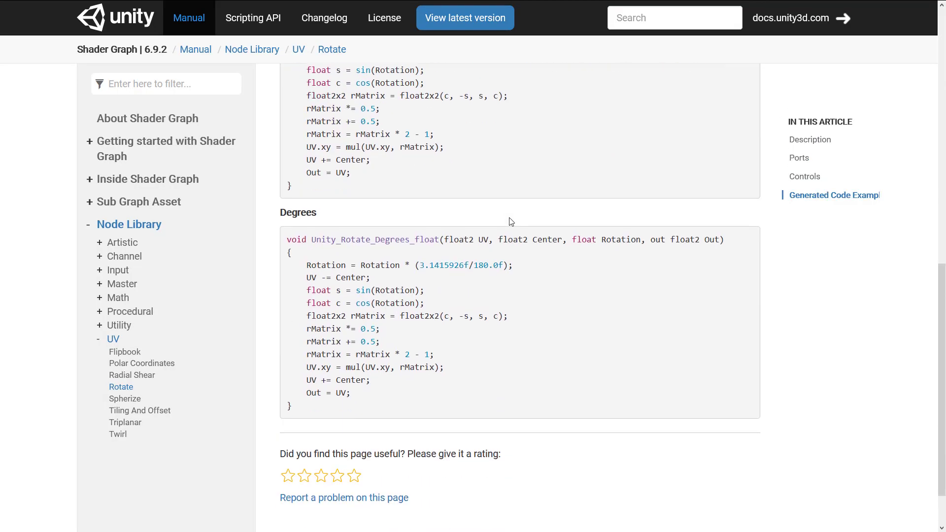
{"action": "scroll", "coordinate": [379, 346], "scroll_direction": "down", "scroll_amount": 2}
{"action": "left_click_drag", "start_coordinate": [302, 359], "coordinate": [284, 190]}
{"action": "key", "text": "ctrl+c"}
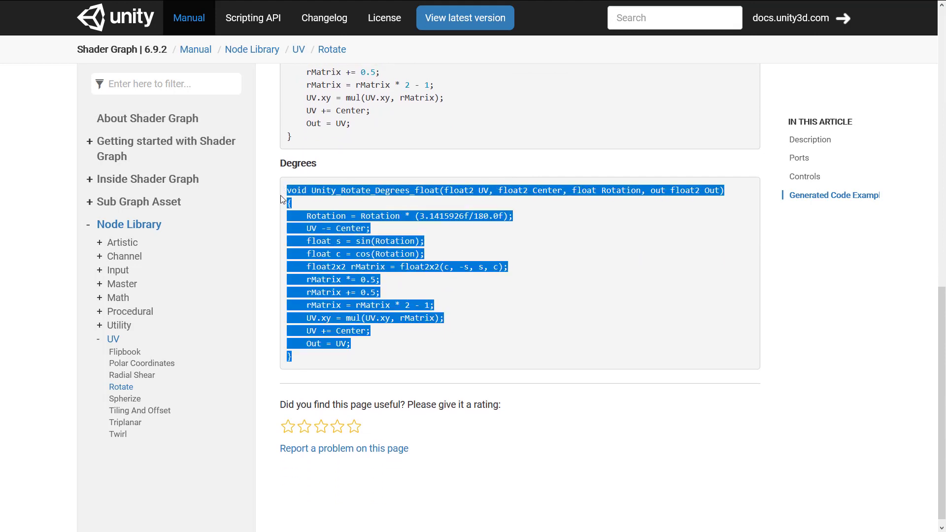
{"action": "key", "text": "alt+Tab"}
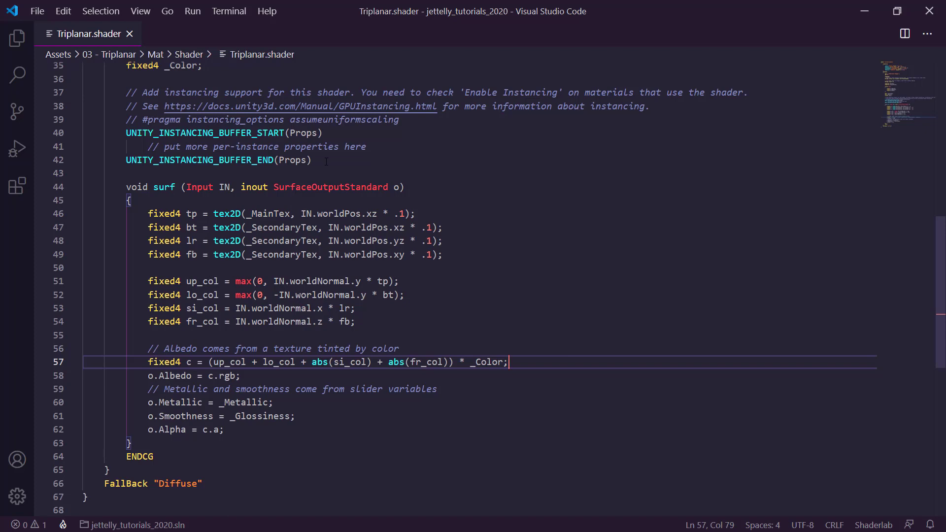
Paste the Unity_Rotate_Degrees_float function below line 42 and indent it to match the shader
{"action": "left_click", "coordinate": [326, 162]}
{"action": "key", "text": "Return"}
{"action": "key", "text": "Return"}
{"action": "key", "text": "ctrl+v"}
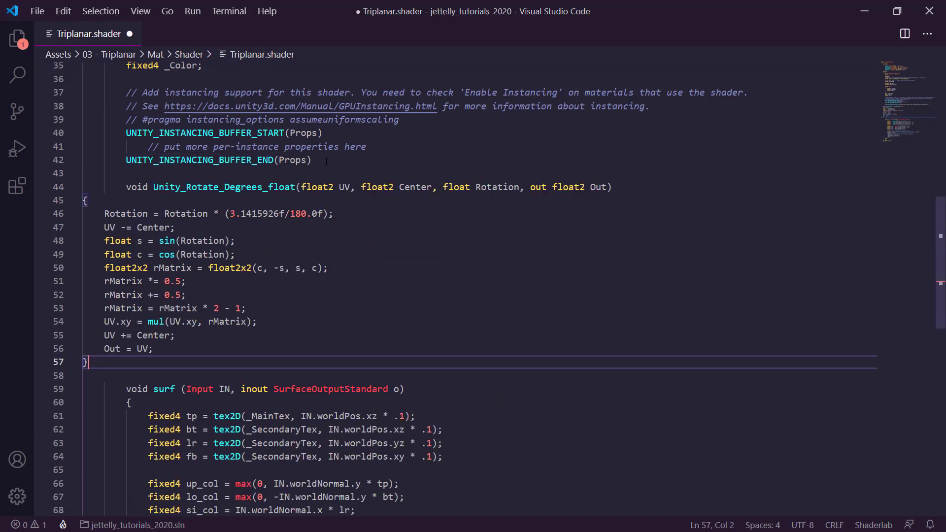
{"action": "left_click_drag", "start_coordinate": [96, 362], "coordinate": [83, 200]}
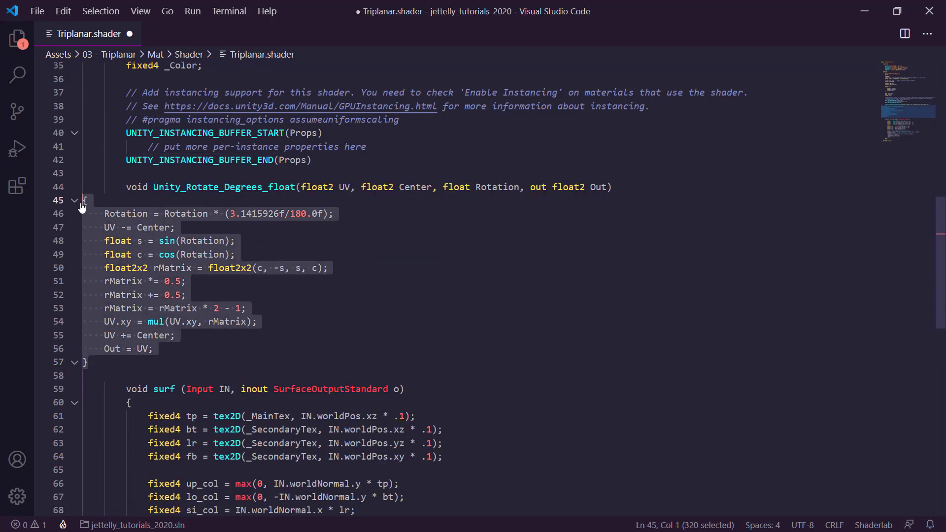
{"action": "key", "text": "Tab"}
{"action": "key", "text": "Tab"}
{"action": "left_click", "coordinate": [302, 322]}
{"action": "scroll", "coordinate": [358, 299], "scroll_direction": "down", "scroll_amount": 2}
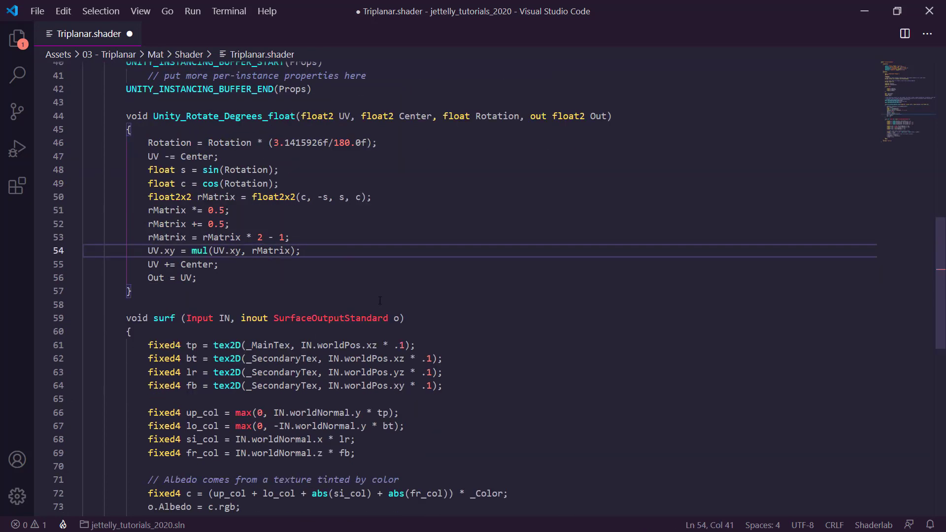
{"action": "scroll", "coordinate": [316, 309], "scroll_direction": "down", "scroll_amount": 1}
Declare a float2 yz_proj at the top of surf and start a Unity_Rotate_Degrees_float call
{"action": "left_click", "coordinate": [176, 299]}
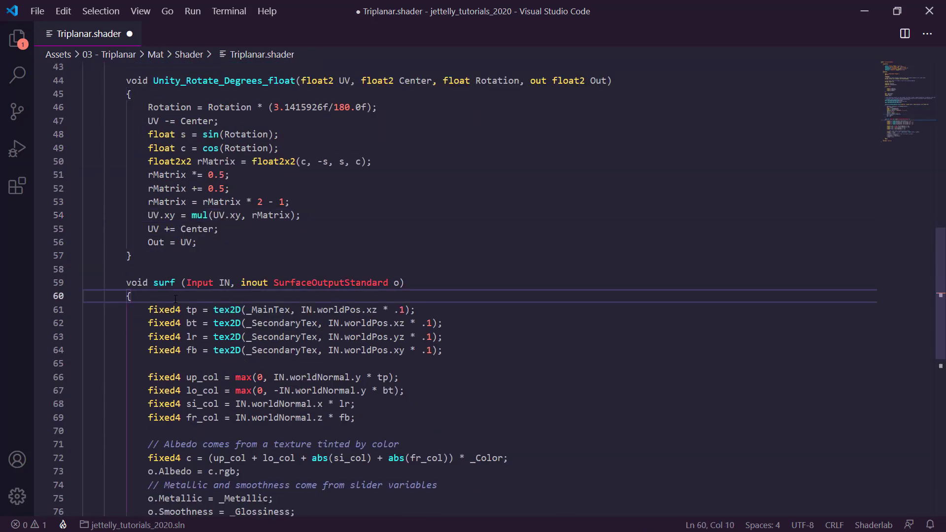
{"action": "key", "text": "Return"}
{"action": "type", "text": "float2 yz_proj = 0;"}
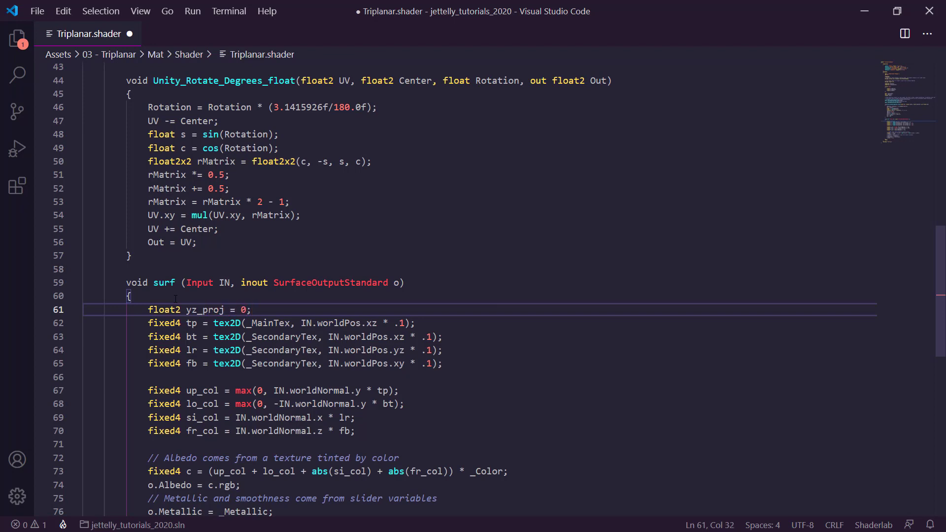
{"action": "double_click", "coordinate": [213, 80]}
{"action": "key", "text": "ctrl+c"}
{"action": "left_click", "coordinate": [267, 309]}
{"action": "key", "text": "Return"}
{"action": "key", "text": "ctrl+v"}
{"action": "key", "text": "Return"}
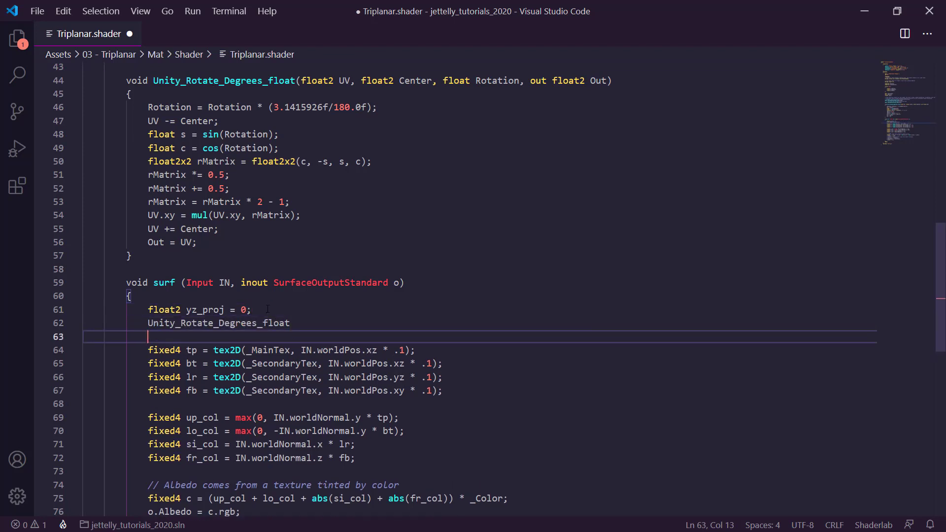
{"action": "left_click", "coordinate": [302, 324]}
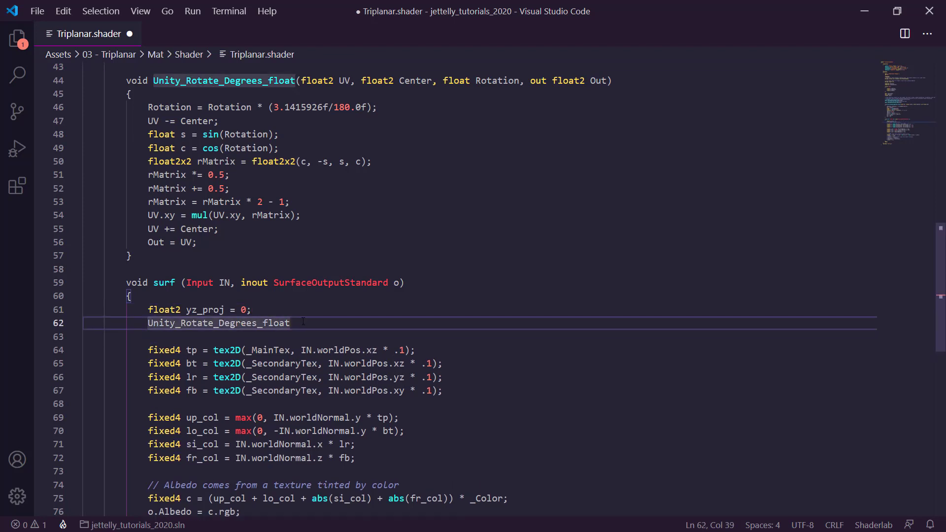
{"action": "type", "text": "();"}
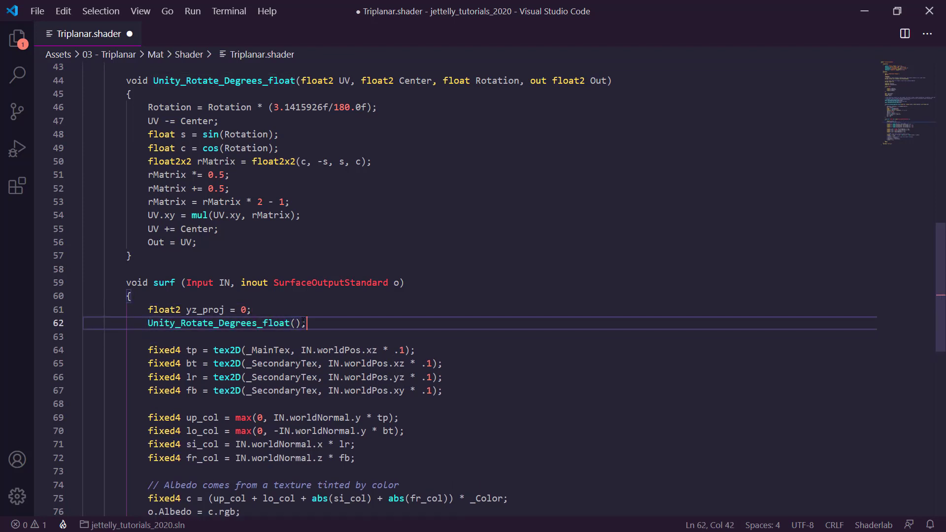
Rotate IN.worldPos.yz around 0.5 by 270 degrees into yz_proj, and save
{"action": "left_click_drag", "start_coordinate": [405, 378], "coordinate": [329, 378]}
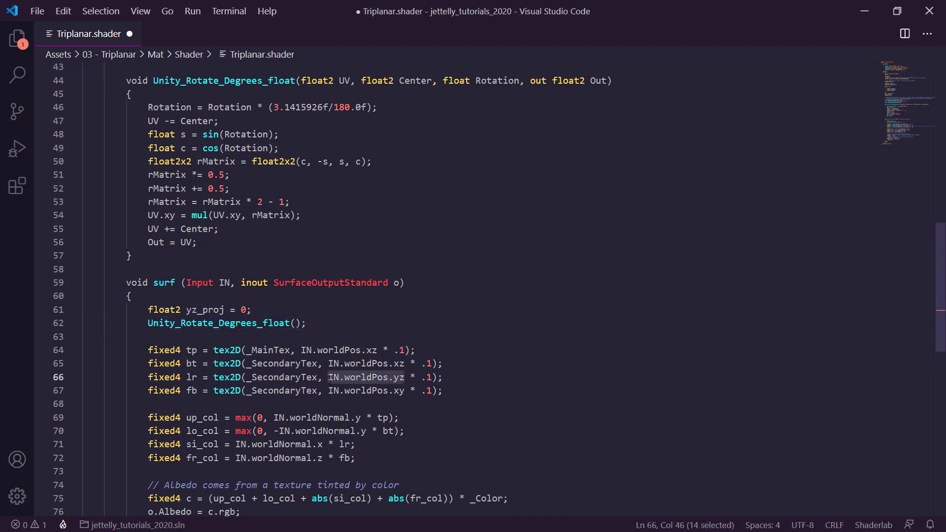
{"action": "key", "text": "ctrl+c"}
{"action": "left_click", "coordinate": [294, 323]}
{"action": "key", "text": "ctrl+v"}
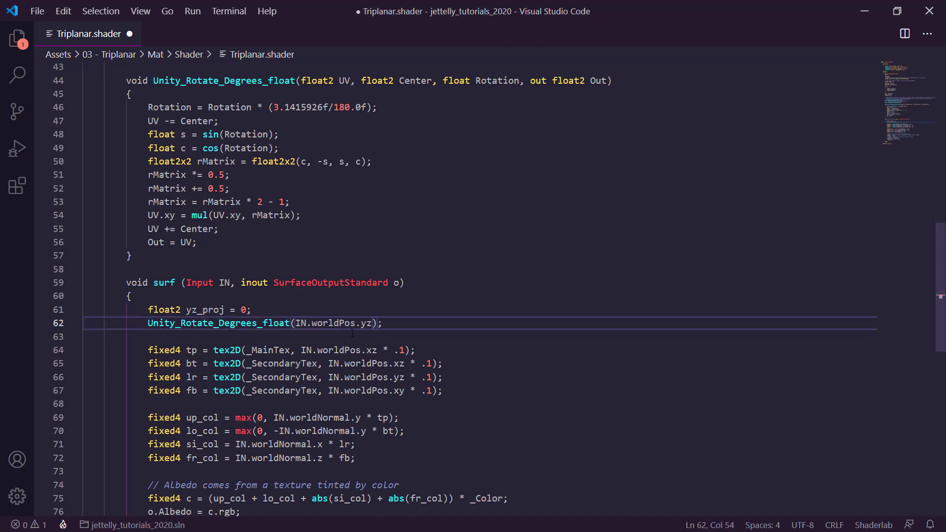
{"action": "type", "text": ", "}
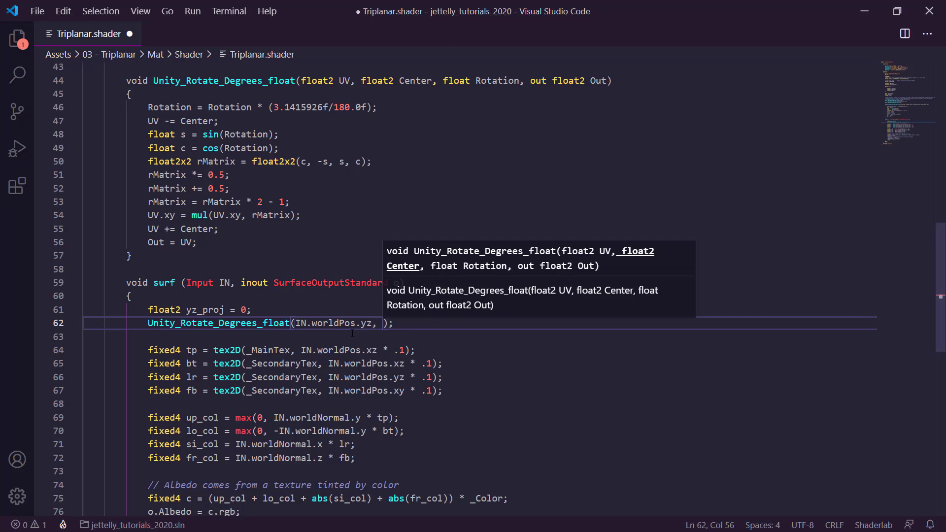
{"action": "type", "text": ".5, "}
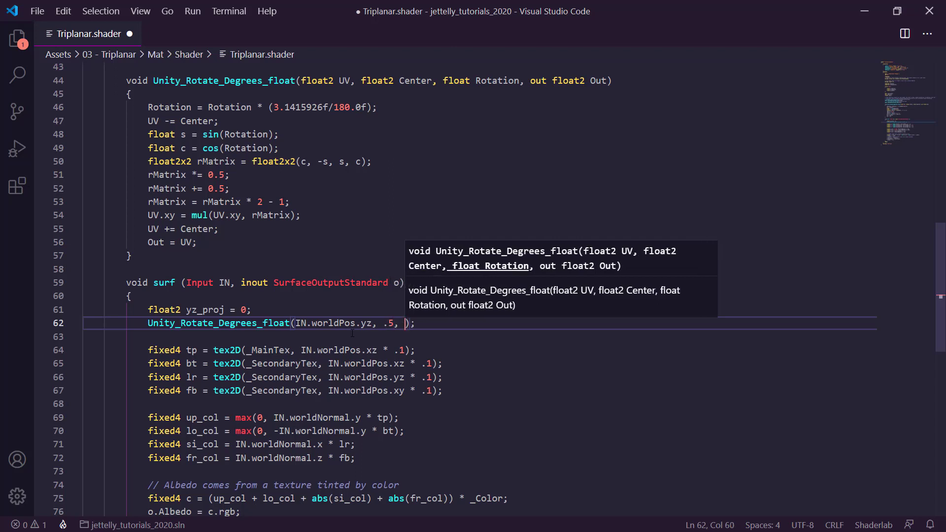
{"action": "type", "text": "27"}
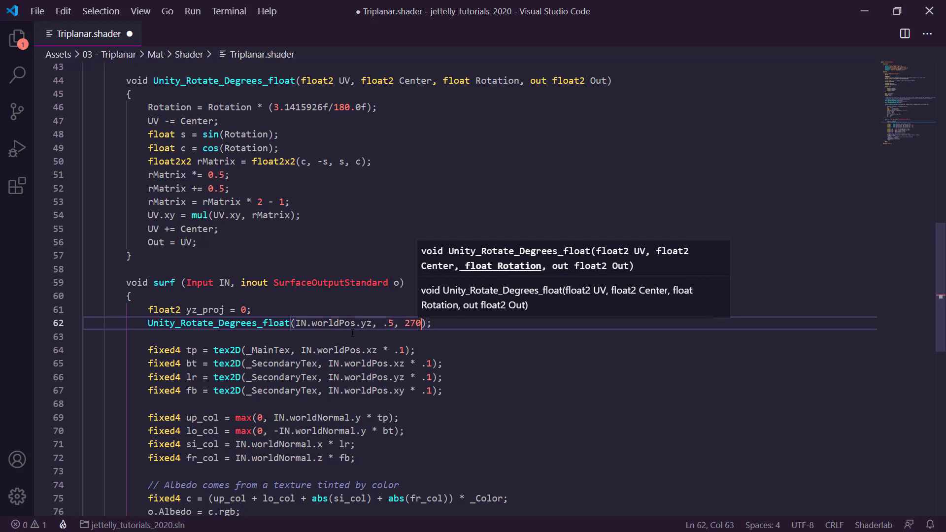
{"action": "type", "text": "0, "}
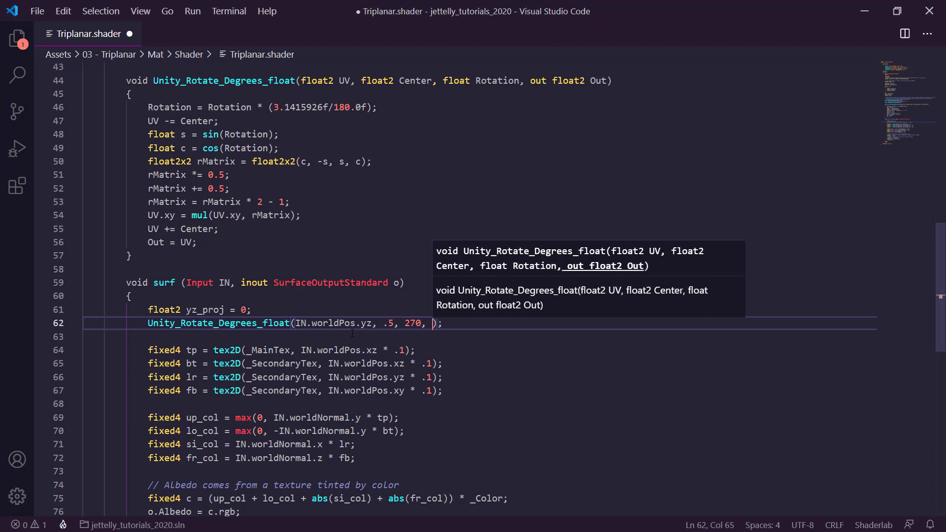
{"action": "type", "text": "yz"}
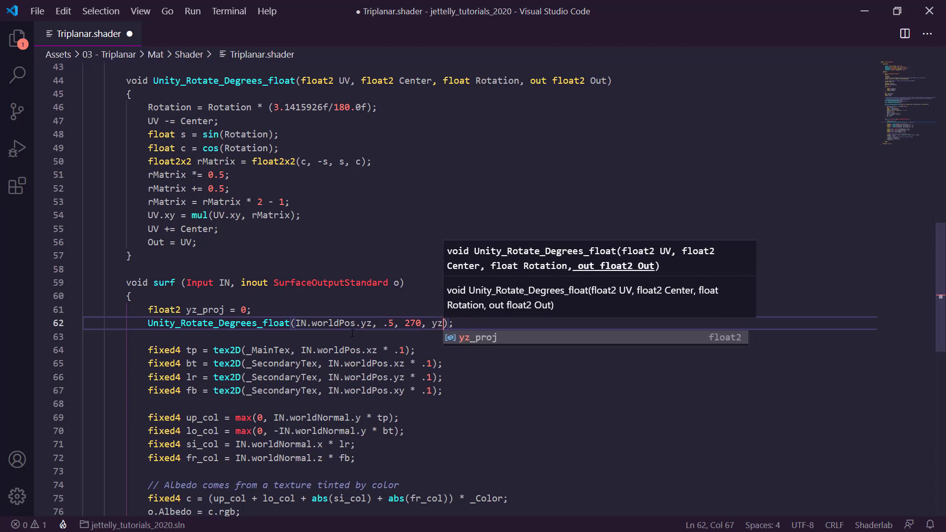
{"action": "key", "text": "Tab"}
{"action": "key", "text": "End"}
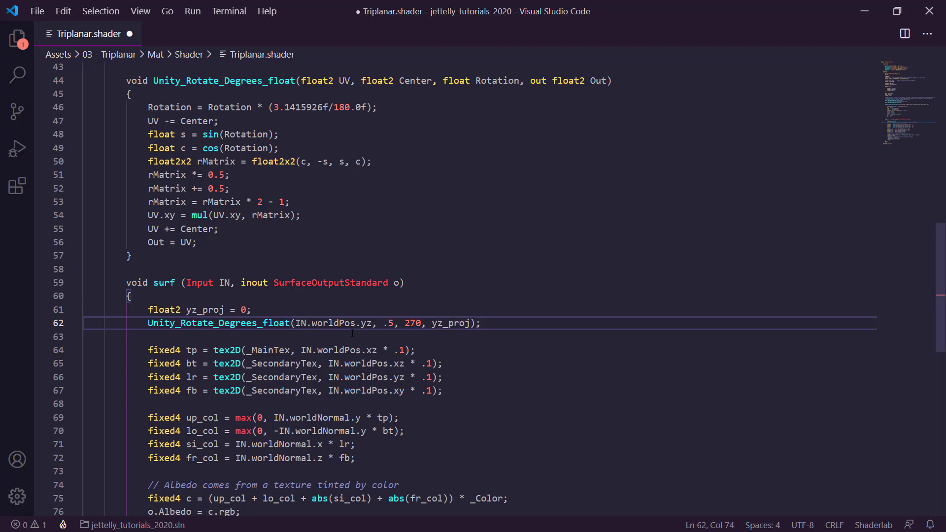
{"action": "key", "text": "ctrl+s"}
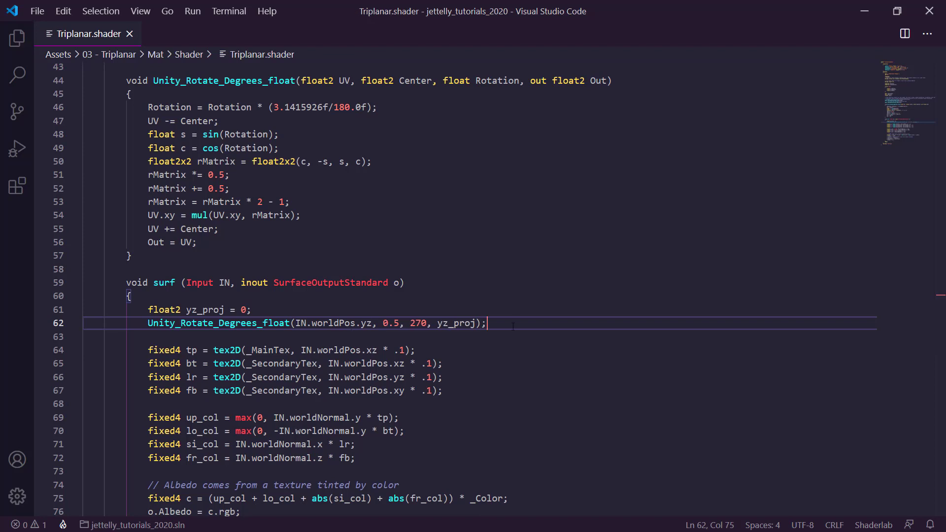
Make the side texture sample use yz_proj instead of IN.worldPos.yz and save
{"action": "double_click", "coordinate": [205, 310]}
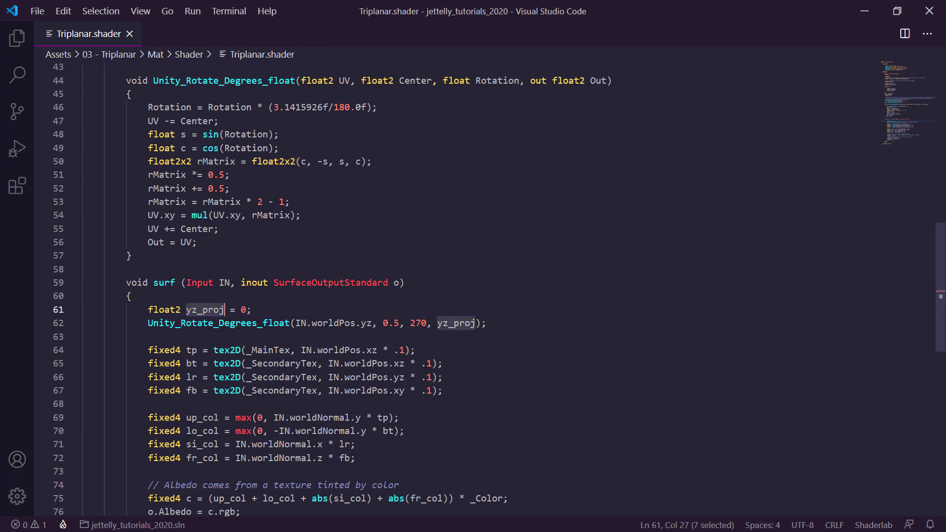
{"action": "left_click_drag", "start_coordinate": [405, 378], "coordinate": [329, 378]}
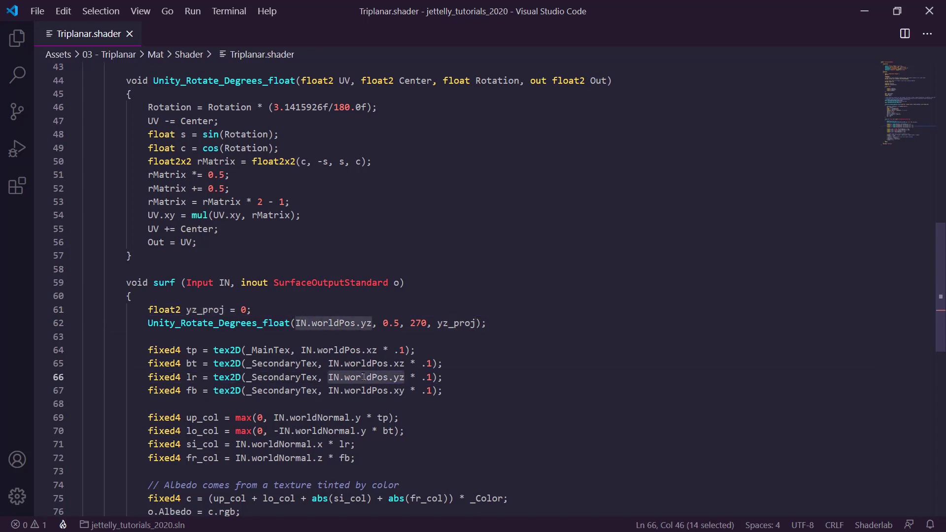
{"action": "key", "text": "ctrl+v"}
{"action": "key", "text": "ctrl+s"}
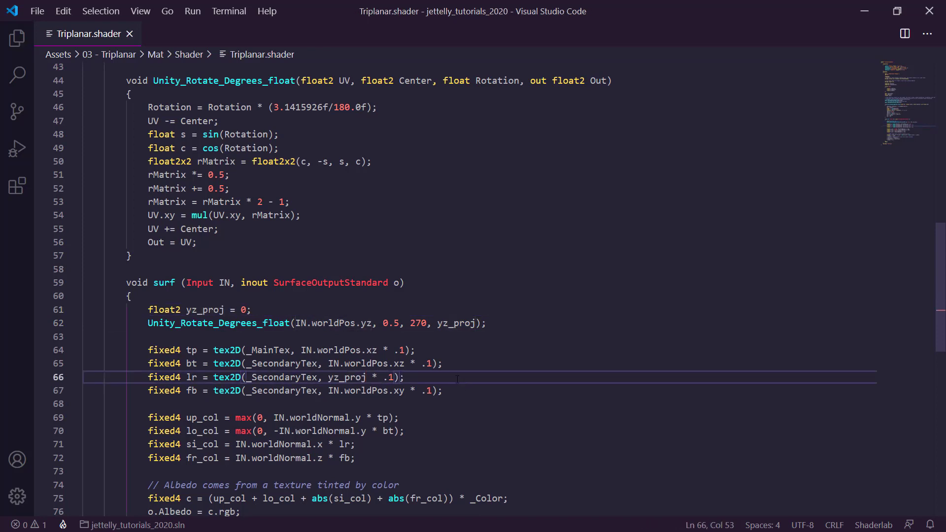
In Unity, orbit the Scene view and move and rotate ground_mesh to inspect the rotated side texture
{"action": "key", "text": "alt+Tab"}
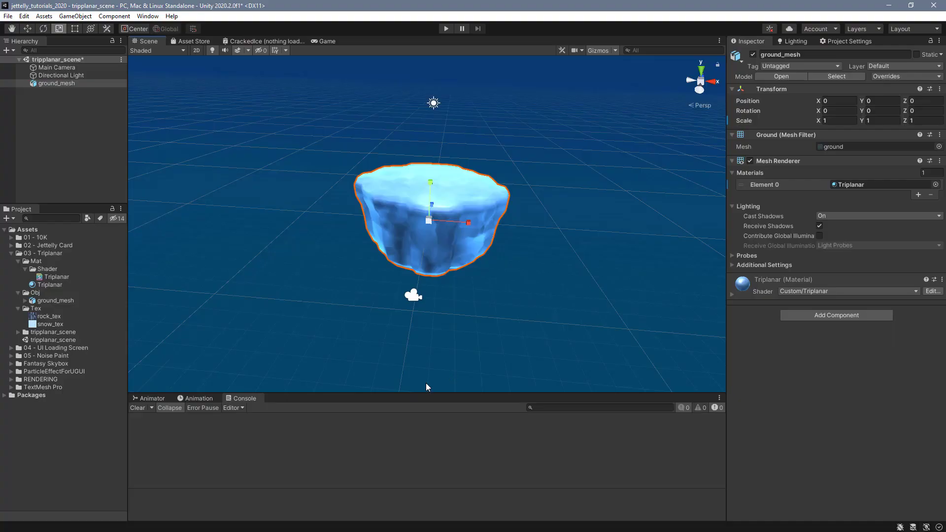
{"action": "mouse_move", "coordinate": [422, 251]}
{"action": "left_mouse_down", "text": "alt"}
{"action": "mouse_move", "coordinate": [469, 224]}
{"action": "mouse_move", "coordinate": [395, 226]}
{"action": "mouse_move", "coordinate": [400, 206]}
{"action": "mouse_move", "coordinate": [561, 190]}
{"action": "mouse_move", "coordinate": [465, 267]}
{"action": "mouse_move", "coordinate": [377, 214]}
{"action": "mouse_move", "coordinate": [392, 235]}
{"action": "mouse_move", "coordinate": [525, 273]}
{"action": "left_mouse_up", "text": "alt"}
{"action": "key", "text": "w"}
{"action": "key", "text": "e"}
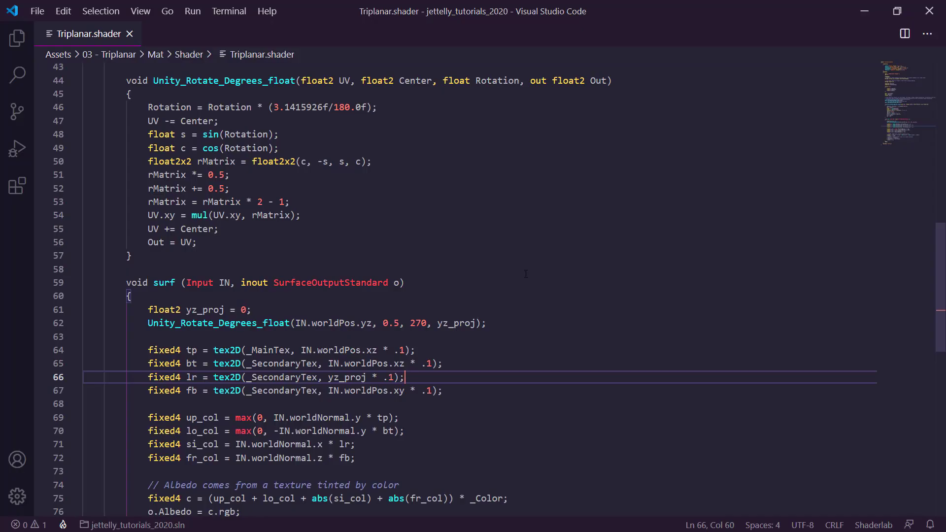
{"action": "scroll", "coordinate": [503, 288], "scroll_direction": "down", "scroll_amount": 2}
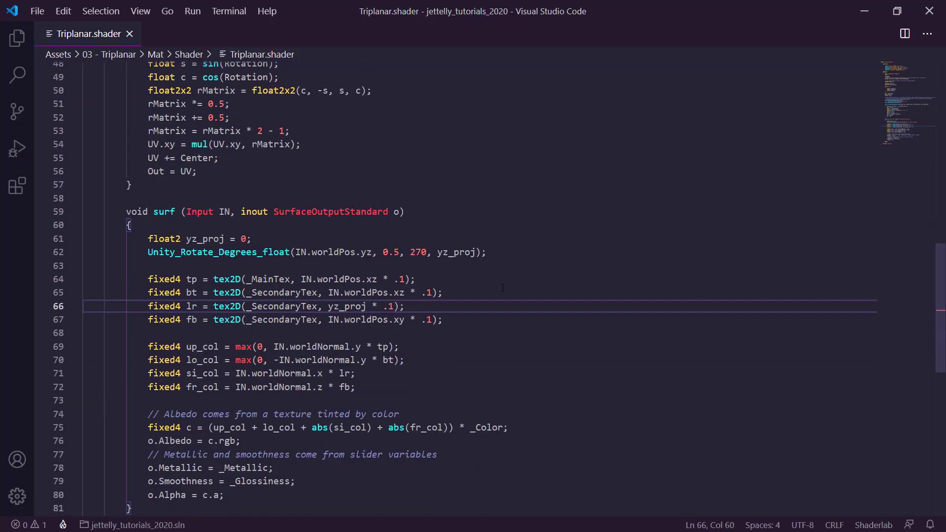
Wrap line 69's up_col IN.worldNormal.y term in smoothstep with 0.5 as the last argument, and save
{"action": "left_click", "coordinate": [274, 347]}
{"action": "type", "text": "smooths"}
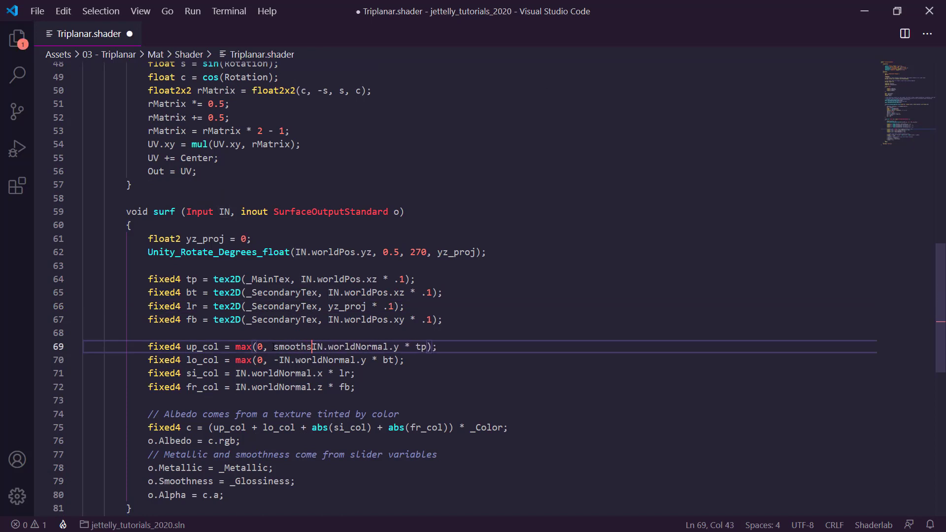
{"action": "type", "text": "tep("}
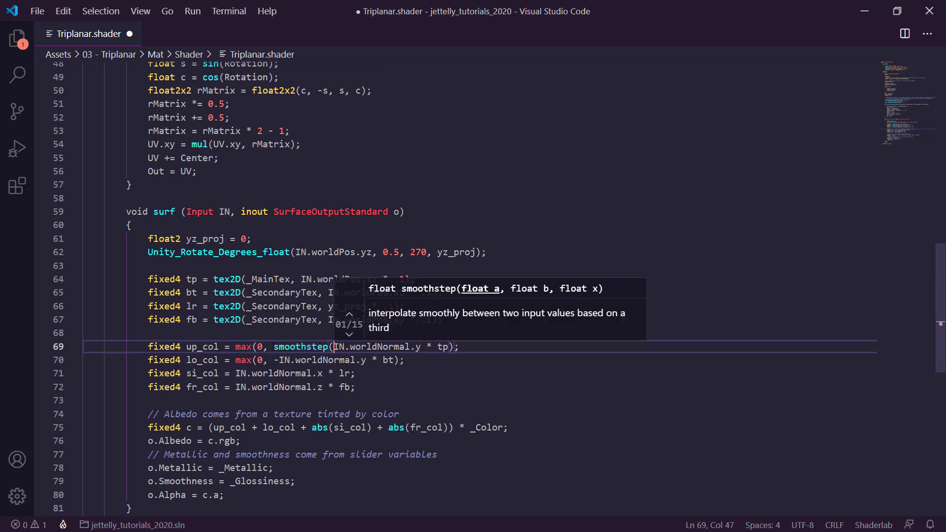
{"action": "key", "text": "Right"}
{"action": "key", "text": "Right"}
{"action": "key", "text": "Right"}
{"action": "key", "text": "Right"}
{"action": "key", "text": "Right"}
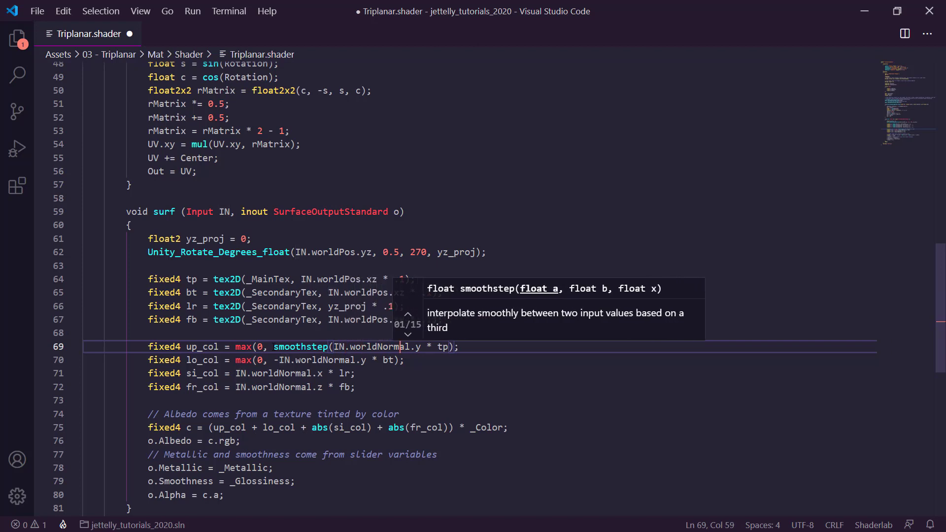
{"action": "key", "text": "Right"}
{"action": "key", "text": "Right"}
{"action": "key", "text": "Right"}
{"action": "type", "text": ", )"}
{"action": "key", "text": "Left"}
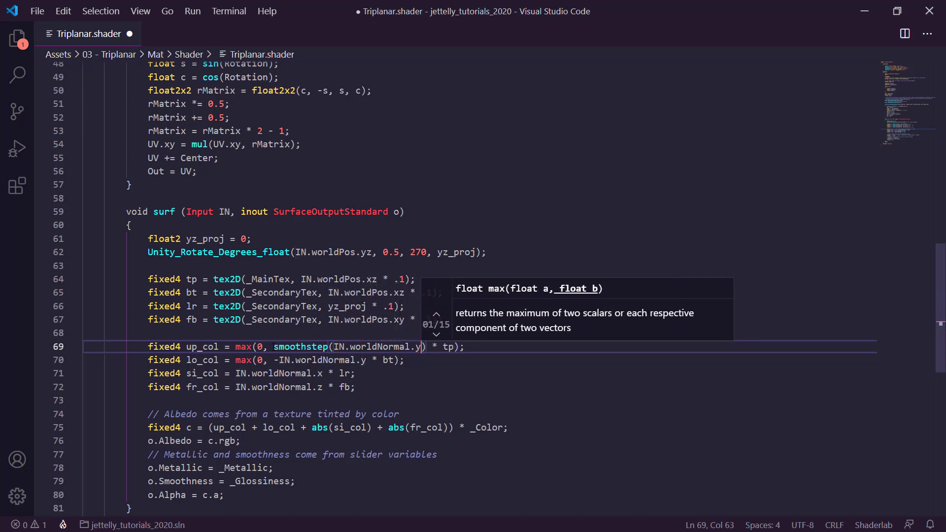
{"action": "key", "text": "Left"}
{"action": "key", "text": "Left"}
{"action": "key", "text": "shift+Left"}
{"action": "key", "text": "shift+Left"}
{"action": "key", "text": "shift+Left"}
{"action": "key", "text": "shift+Left"}
{"action": "key", "text": "shift+Left"}
{"action": "key", "text": "shift+Left"}
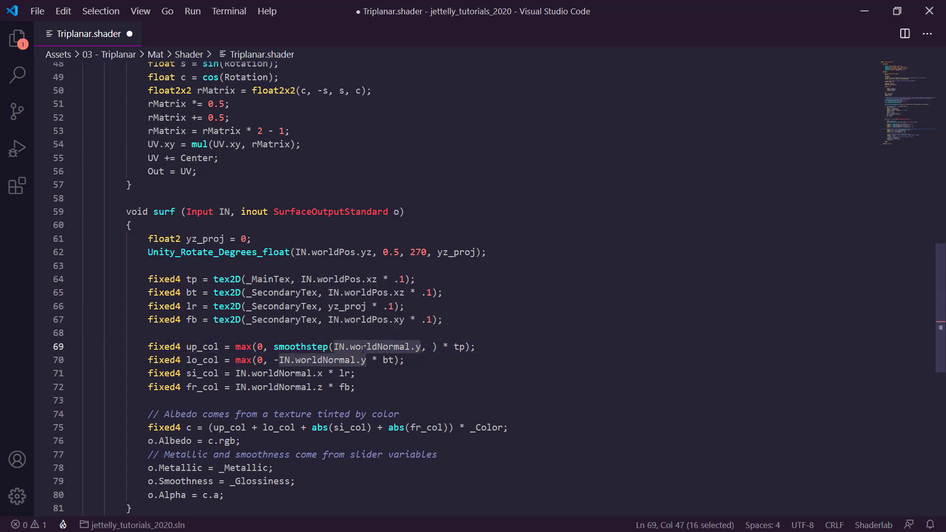
{"action": "key", "text": "ctrl+c"}
{"action": "key", "text": "Right"}
{"action": "key", "text": "Right"}
{"action": "key", "text": "ctrl+v"}
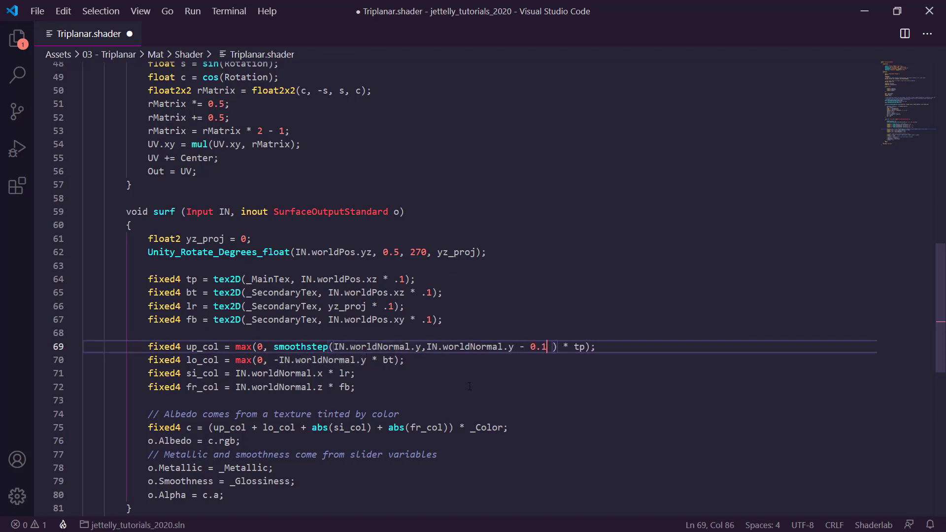
{"action": "type", "text": ", 0."}
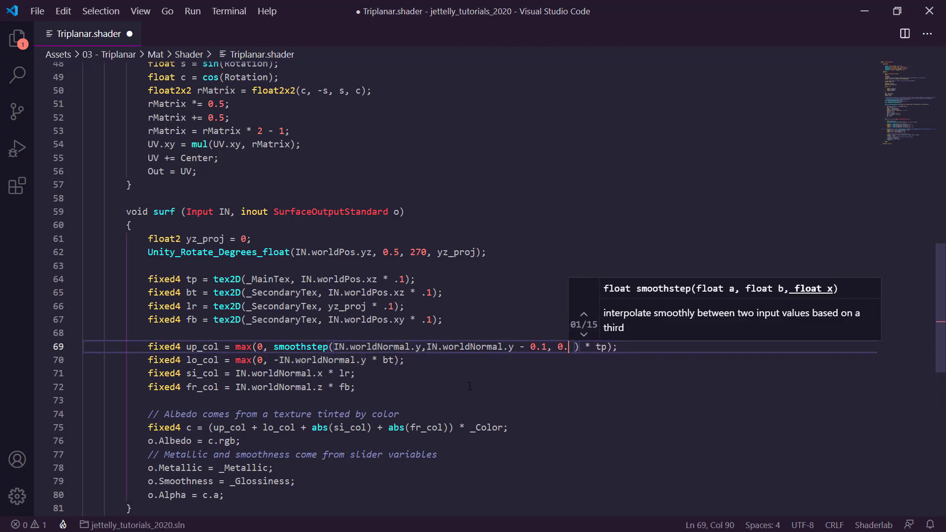
{"action": "type", "text": "5"}
{"action": "key", "text": "ctrl+s"}
Wrap line 70's lo_col -IN.worldNormal.y term in smoothstep with 0.5, save, and view the iceberg in Unity
{"action": "left_click", "coordinate": [274, 360]}
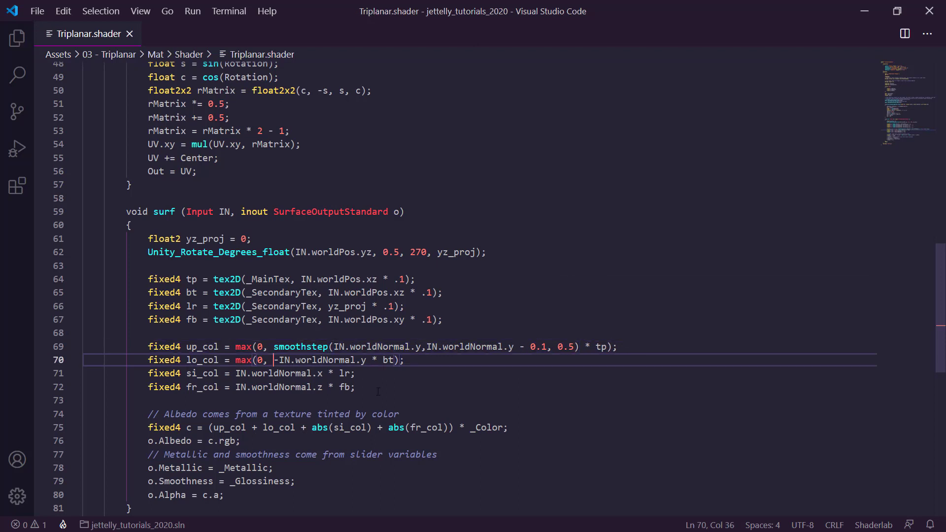
{"action": "type", "text": "smoothstep"}
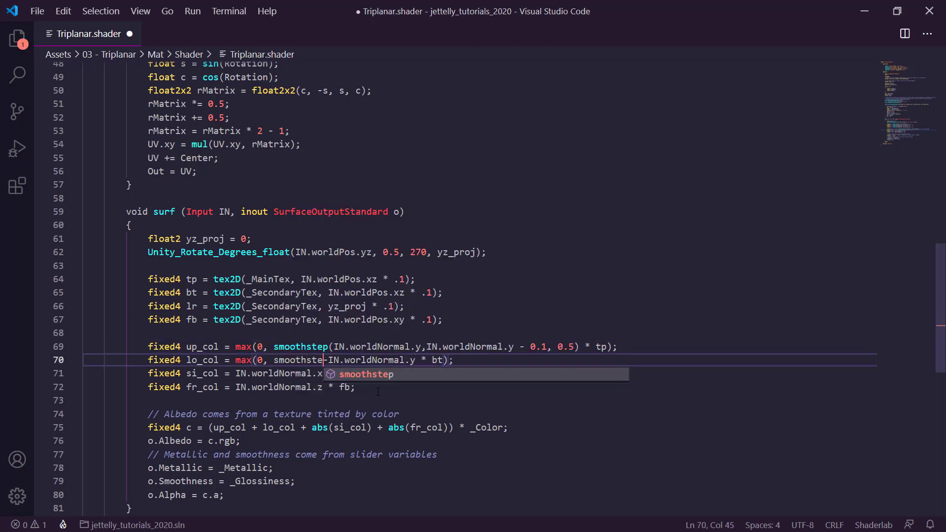
{"action": "type", "text": "("}
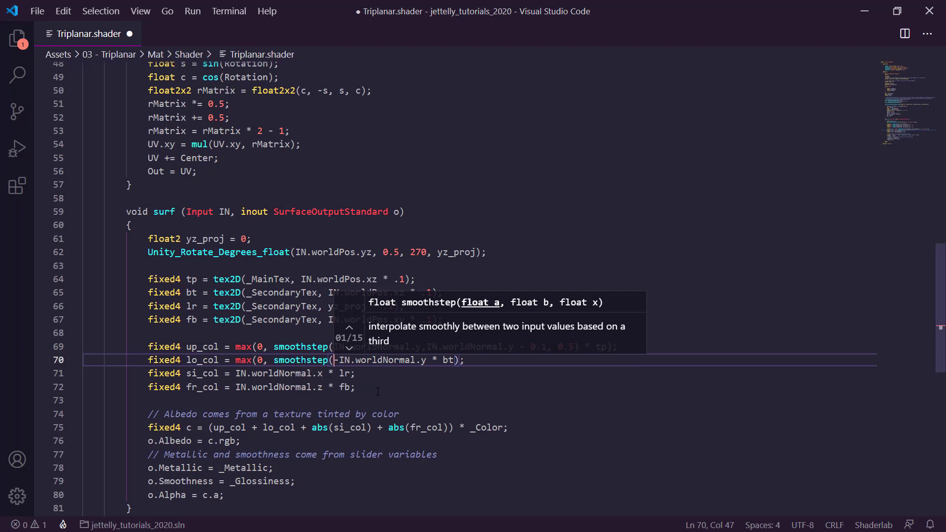
{"action": "key", "text": "Right"}
{"action": "key", "text": "Right"}
{"action": "key", "text": "Right"}
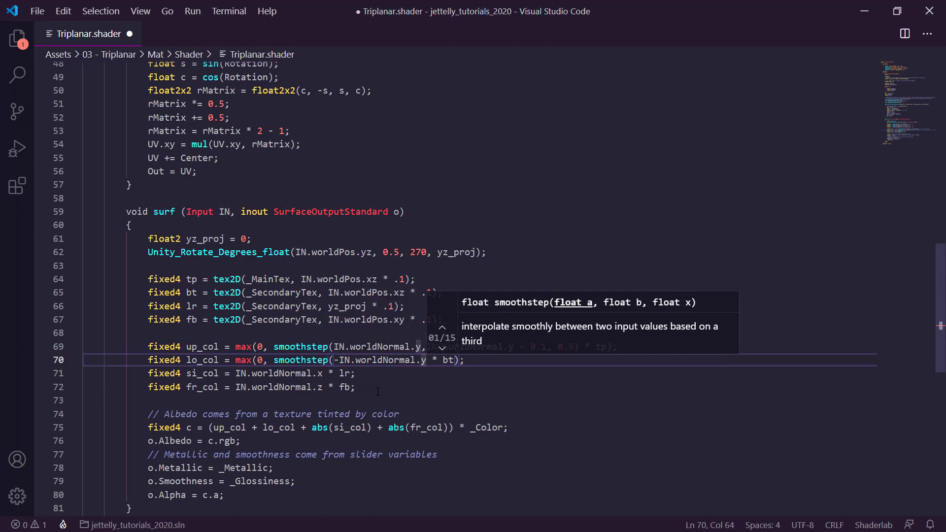
{"action": "type", "text": ")"}
{"action": "key", "text": "Left"}
{"action": "type", "text": ","}
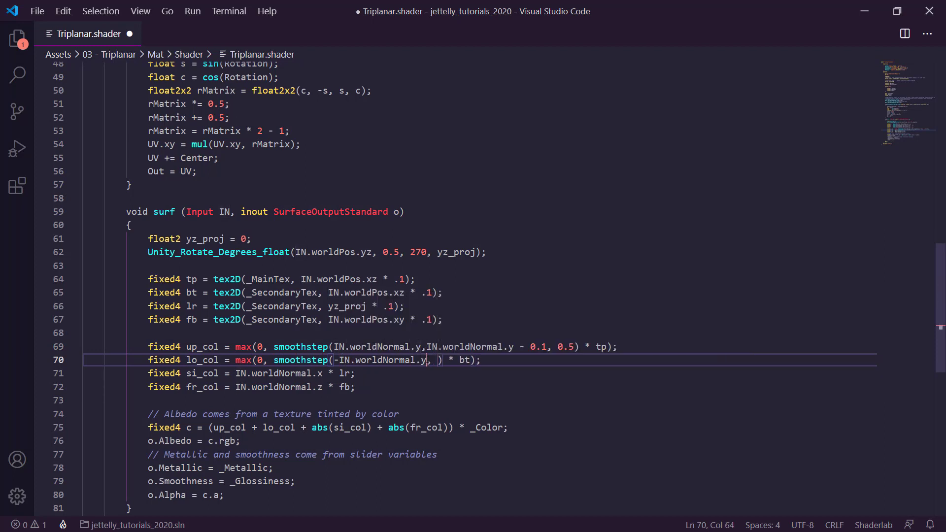
{"action": "key", "text": "Left"}
{"action": "key", "text": "Left"}
{"action": "key", "text": "shift+Left"}
{"action": "key", "text": "shift+Left"}
{"action": "key", "text": "shift+Left"}
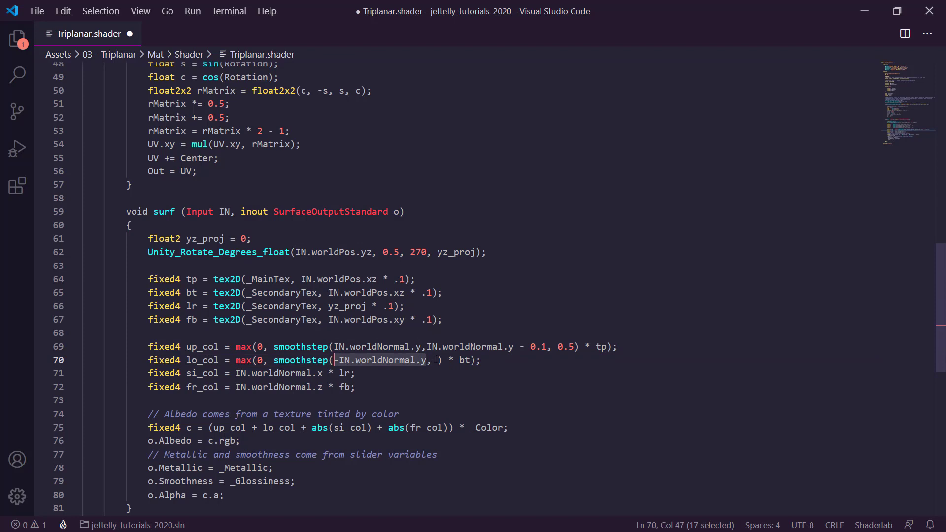
{"action": "key", "text": "ctrl+c"}
{"action": "left_click", "coordinate": [436, 360]}
{"action": "key", "text": "ctrl+v"}
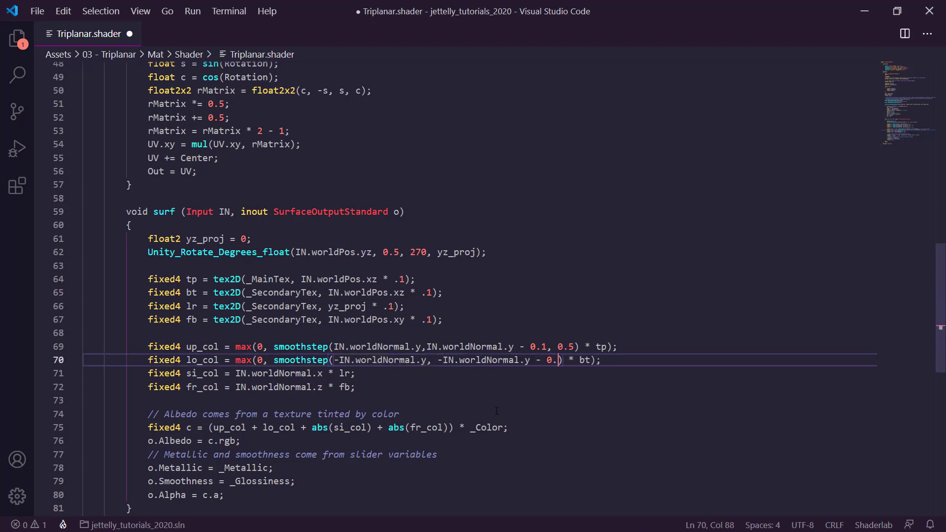
{"action": "type", "text": "8, "}
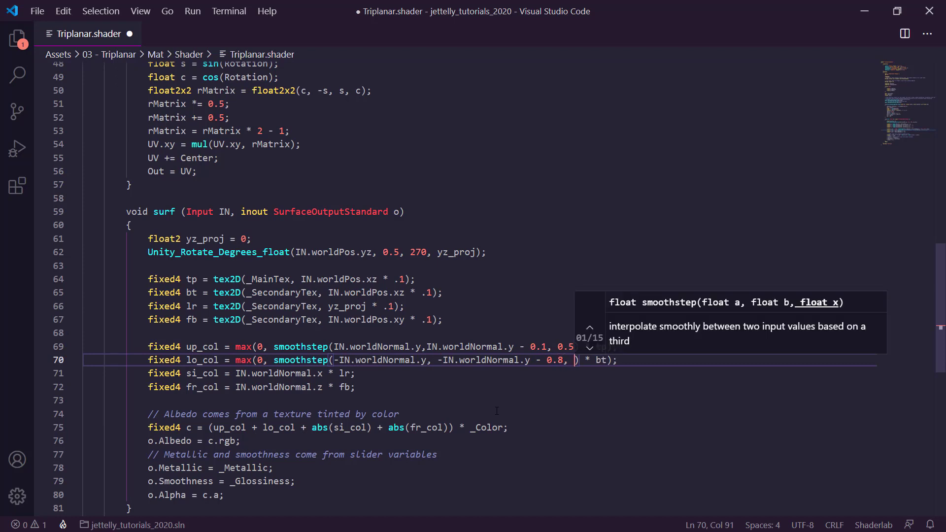
{"action": "type", "text": "0.5"}
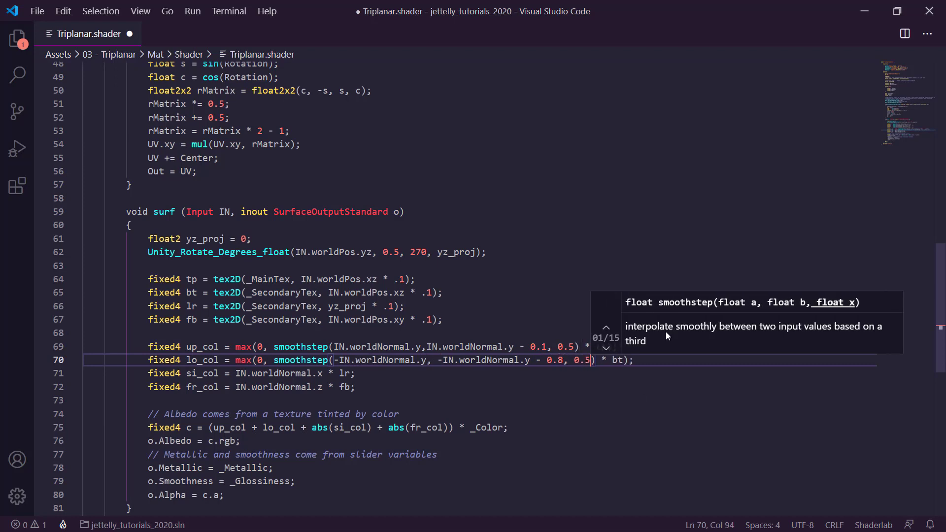
{"action": "left_click", "coordinate": [652, 359]}
{"action": "key", "text": "ctrl+s"}
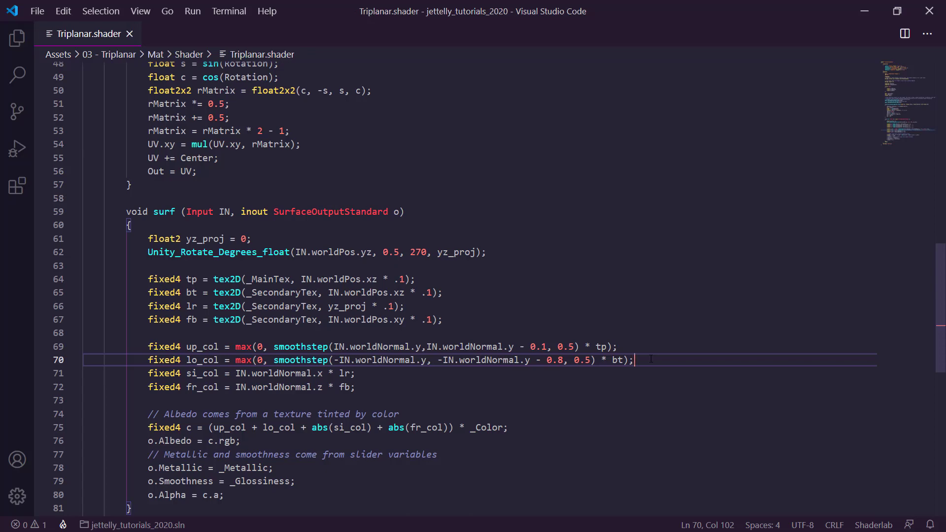
{"action": "key", "text": "alt+Tab"}
{"action": "mouse_move", "coordinate": [569, 247]}
{"action": "left_mouse_down", "text": "alt"}
{"action": "mouse_move", "coordinate": [689, 208]}
{"action": "mouse_move", "coordinate": [619, 319]}
{"action": "left_mouse_up", "text": "alt"}
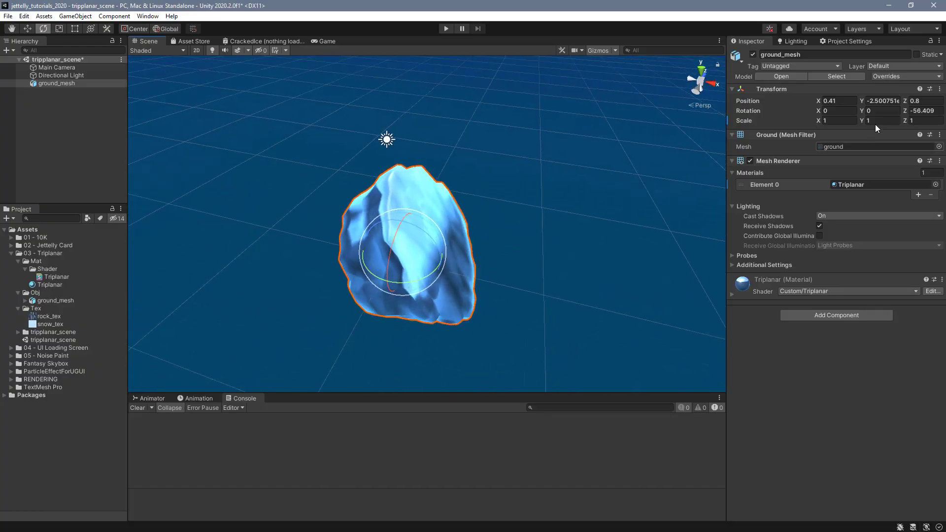
Reset the iceberg's Transform, then add a half-size copy raised above it and tilted around Z
{"action": "left_click", "coordinate": [940, 90]}
{"action": "left_click", "coordinate": [856, 99]}
{"action": "left_click_drag", "start_coordinate": [486, 296], "coordinate": [458, 312], "text": "alt"}
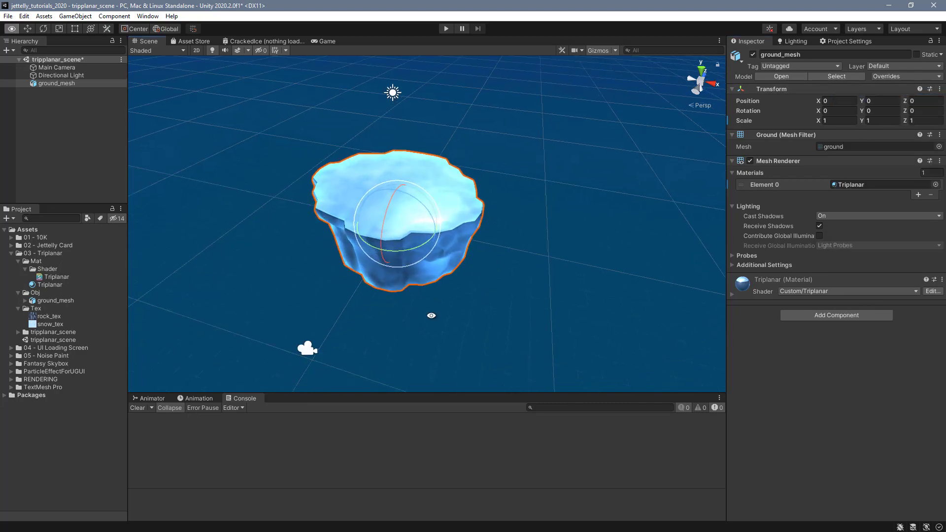
{"action": "key", "text": "ctrl+d"}
{"action": "key", "text": "w"}
{"action": "left_click_drag", "start_coordinate": [395, 196], "coordinate": [394, 152]}
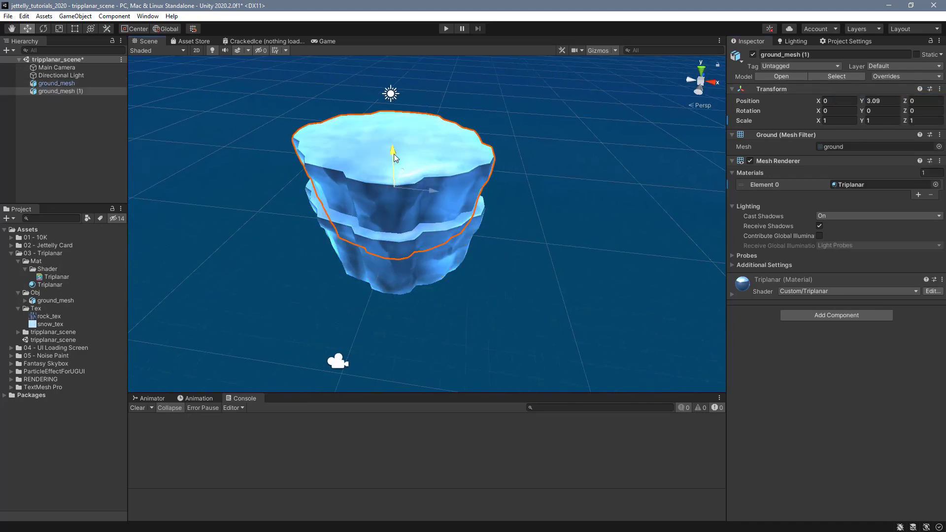
{"action": "key", "text": "r"}
{"action": "left_click_drag", "start_coordinate": [393, 185], "coordinate": [374, 190]}
{"action": "key", "text": "e"}
{"action": "mouse_move", "coordinate": [413, 160]}
{"action": "left_mouse_down"}
{"action": "mouse_move", "coordinate": [399, 197]}
{"action": "mouse_move", "coordinate": [387, 192]}
{"action": "mouse_move", "coordinate": [441, 233]}
{"action": "left_mouse_up"}
{"action": "key", "text": "w"}
Add a second copy moved down-right, scaled to about 1.25, turned vertically and stretched taller
{"action": "left_click", "coordinate": [442, 233]}
{"action": "key", "text": "ctrl+d"}
{"action": "mouse_move", "coordinate": [408, 190]}
{"action": "left_mouse_down"}
{"action": "mouse_move", "coordinate": [428, 261]}
{"action": "mouse_move", "coordinate": [464, 292]}
{"action": "left_mouse_up"}
{"action": "key", "text": "r"}
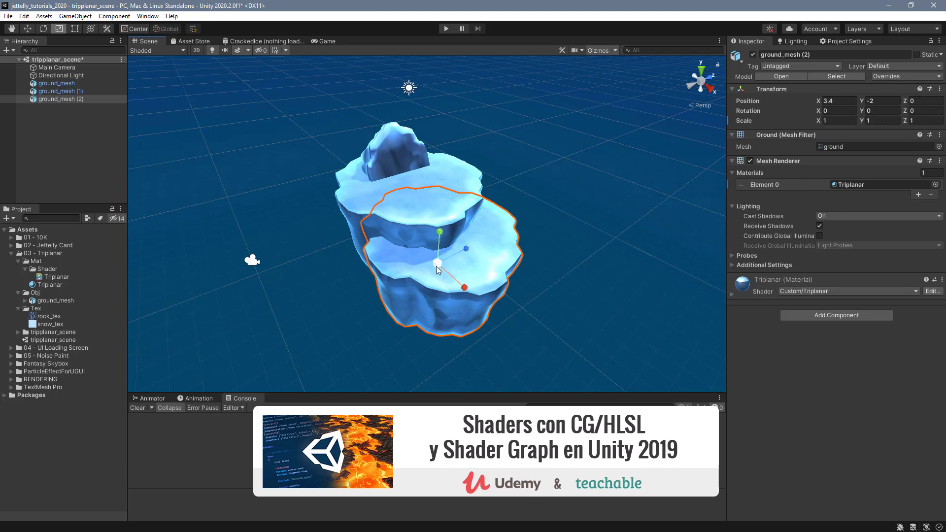
{"action": "left_click_drag", "start_coordinate": [433, 265], "coordinate": [446, 259]}
{"action": "key", "text": "e"}
{"action": "left_click_drag", "start_coordinate": [422, 289], "coordinate": [498, 296]}
{"action": "left_click_drag", "start_coordinate": [498, 296], "coordinate": [494, 268], "text": "alt"}
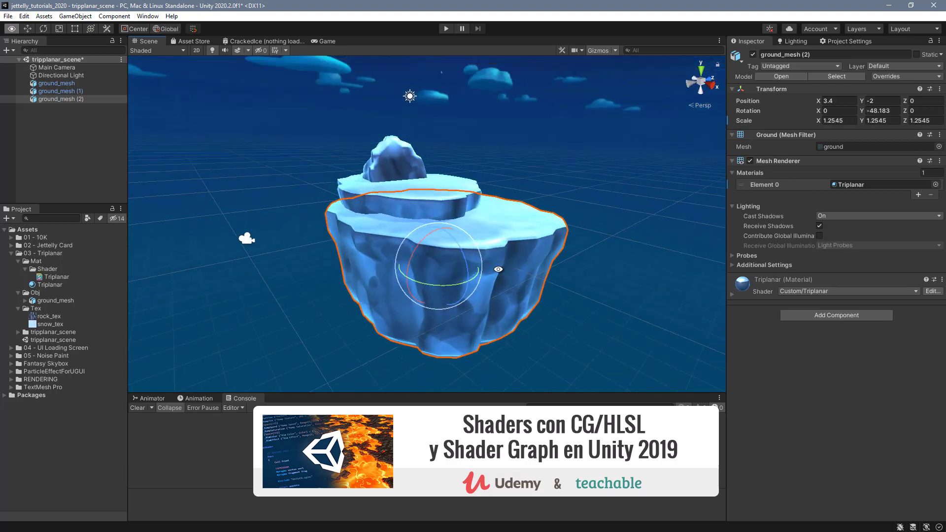
{"action": "key", "text": "r"}
{"action": "mouse_move", "coordinate": [439, 247]}
{"action": "left_mouse_down"}
{"action": "mouse_move", "coordinate": [440, 229]}
{"action": "mouse_move", "coordinate": [441, 269]}
{"action": "mouse_move", "coordinate": [491, 264]}
{"action": "mouse_move", "coordinate": [403, 313]}
{"action": "mouse_move", "coordinate": [364, 205]}
{"action": "left_mouse_up"}
{"action": "key", "text": "w"}
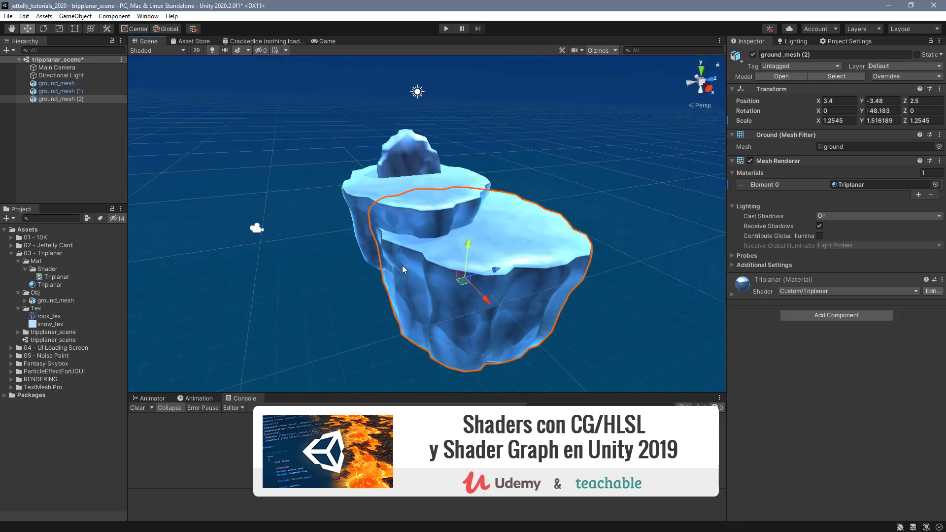
Add ground_mesh (3) leaning against the base, tilted -34.128 on X and stretched taller
{"action": "key", "text": "ctrl+v"}
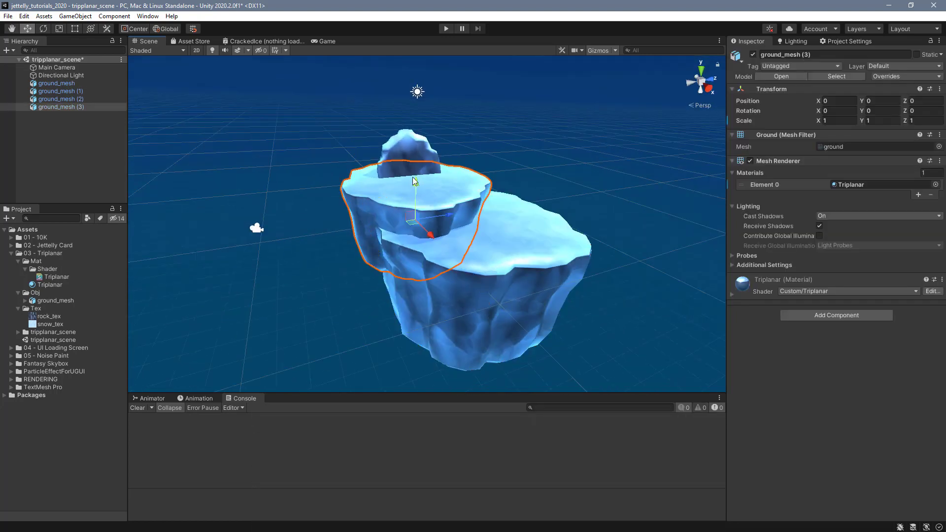
{"action": "mouse_move", "coordinate": [441, 220]}
{"action": "left_mouse_down"}
{"action": "mouse_move", "coordinate": [408, 255]}
{"action": "mouse_move", "coordinate": [407, 289]}
{"action": "left_mouse_up"}
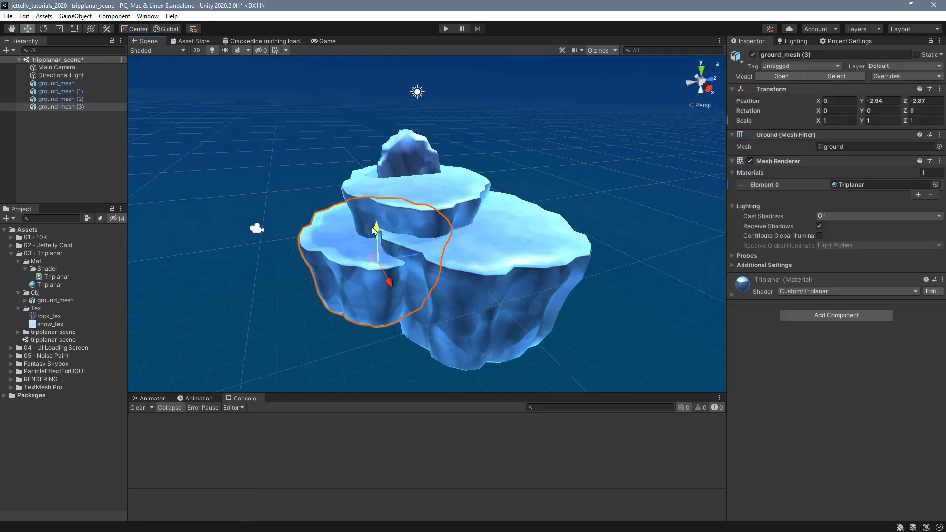
{"action": "left_click", "coordinate": [366, 262]}
{"action": "key", "text": "e"}
{"action": "mouse_move", "coordinate": [366, 261]}
{"action": "left_mouse_down"}
{"action": "mouse_move", "coordinate": [331, 295]}
{"action": "mouse_move", "coordinate": [358, 261]}
{"action": "mouse_move", "coordinate": [419, 294]}
{"action": "mouse_move", "coordinate": [537, 293]}
{"action": "mouse_move", "coordinate": [272, 335]}
{"action": "mouse_move", "coordinate": [637, 323]}
{"action": "left_mouse_up"}
{"action": "key", "text": "r"}
{"action": "key", "text": "e"}
{"action": "key", "text": "r"}
{"action": "key", "text": "w"}
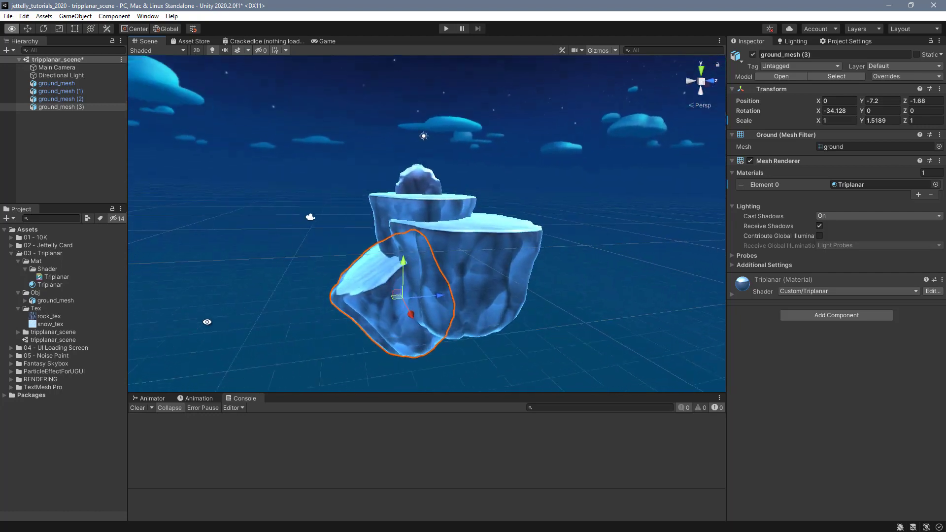
{"action": "left_click", "coordinate": [619, 286]}
{"action": "left_click_drag", "start_coordinate": [619, 286], "coordinate": [599, 318], "text": "alt"}
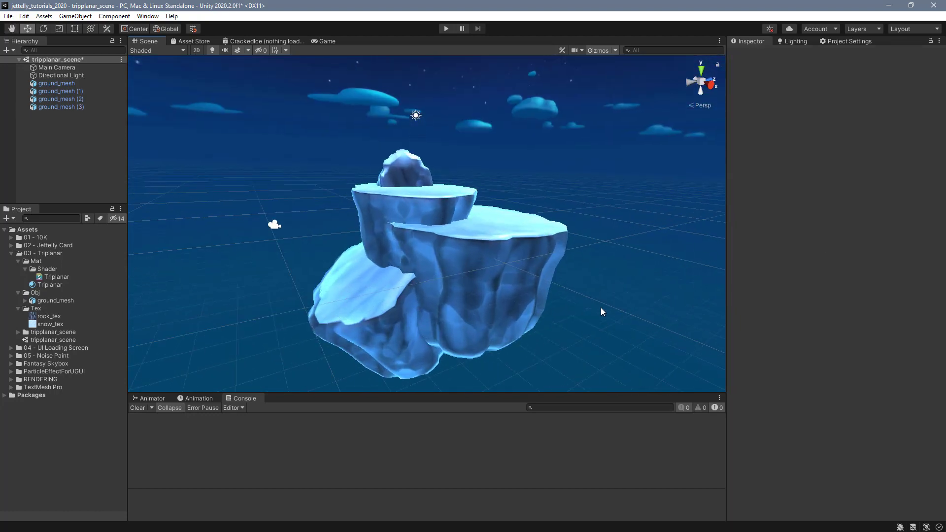